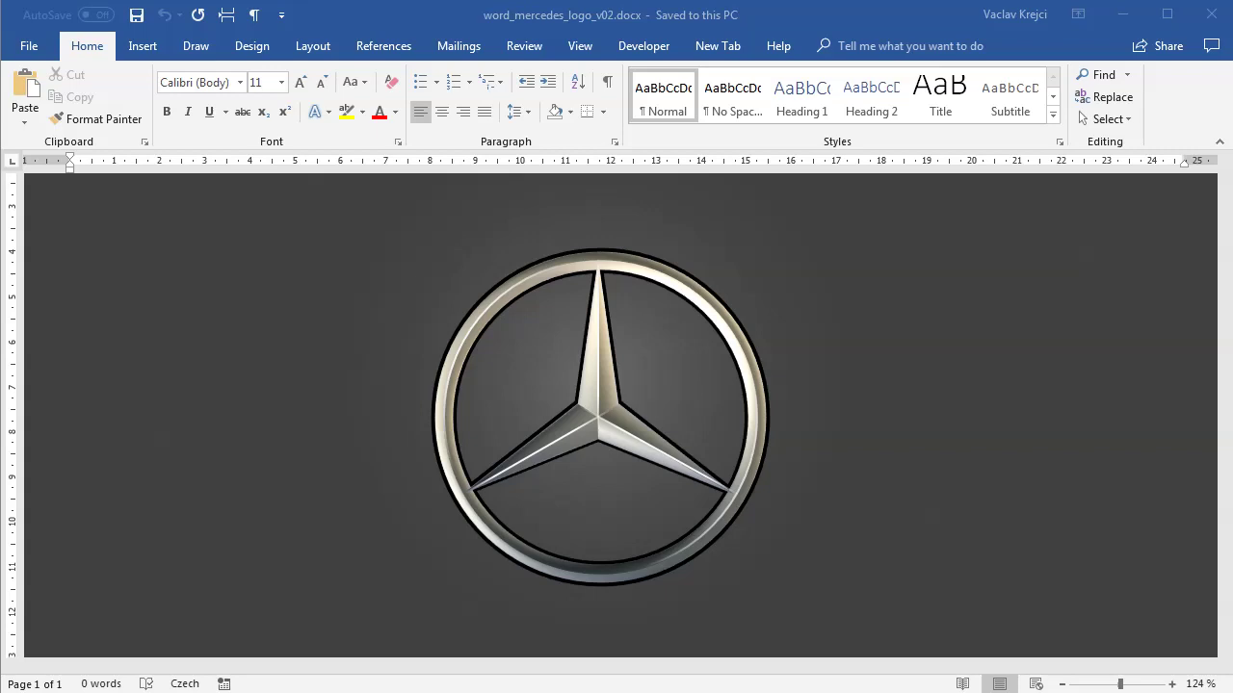
- Delete the sample star from the page
left_click(438, 308)
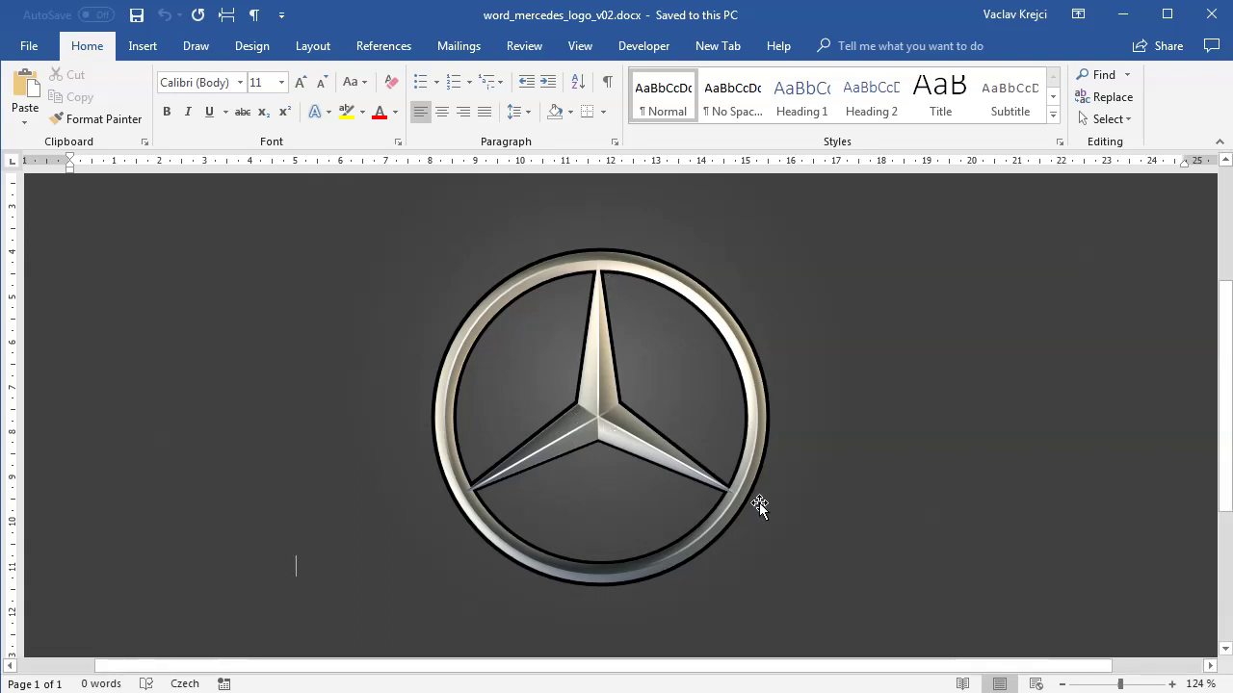
left_click(144, 46)
left_click(193, 119)
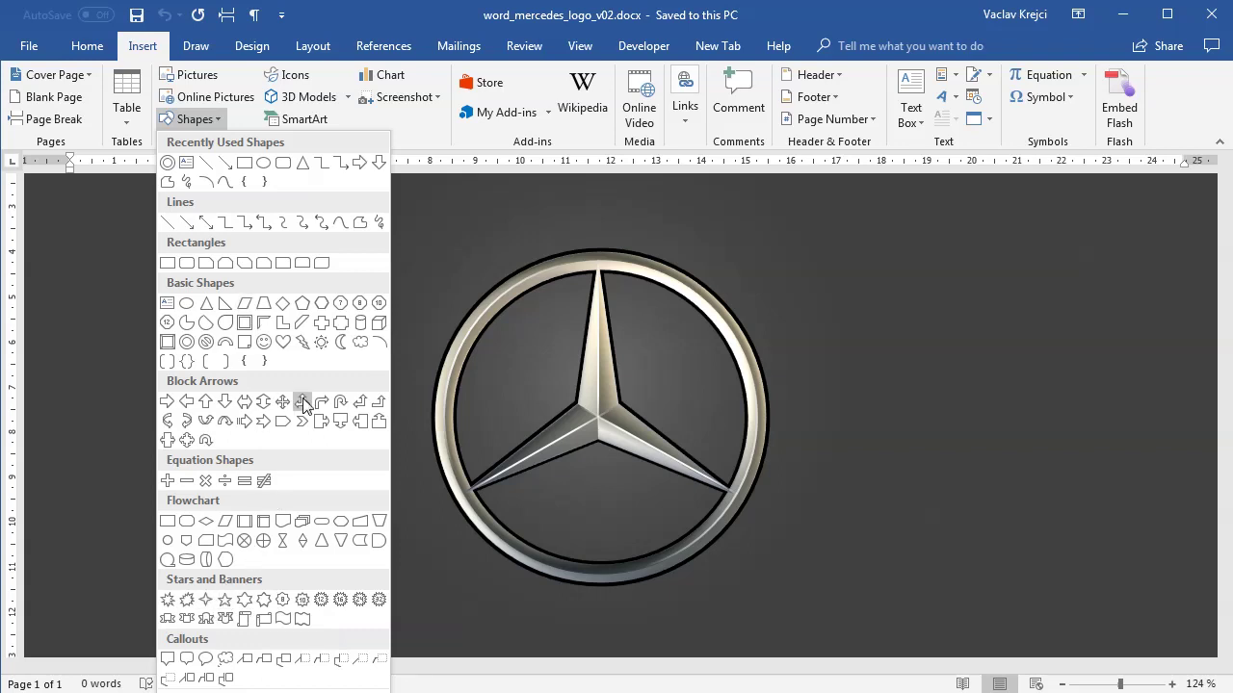
left_click(211, 127)
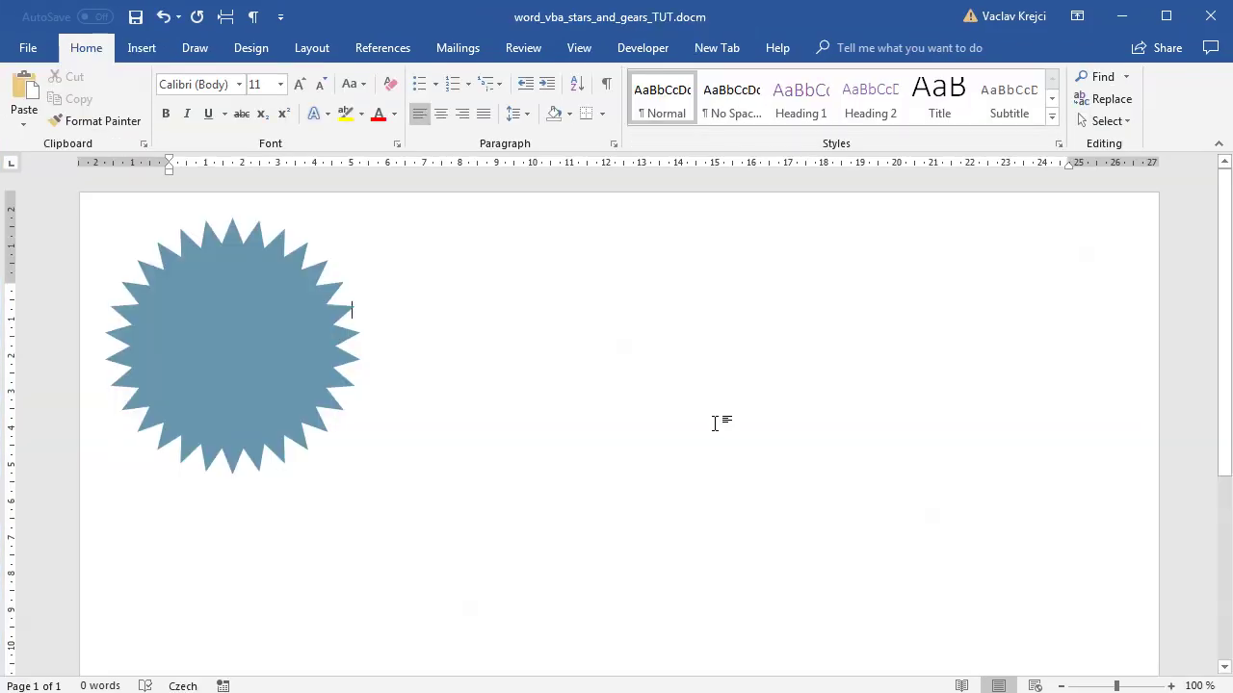
left_click(298, 342)
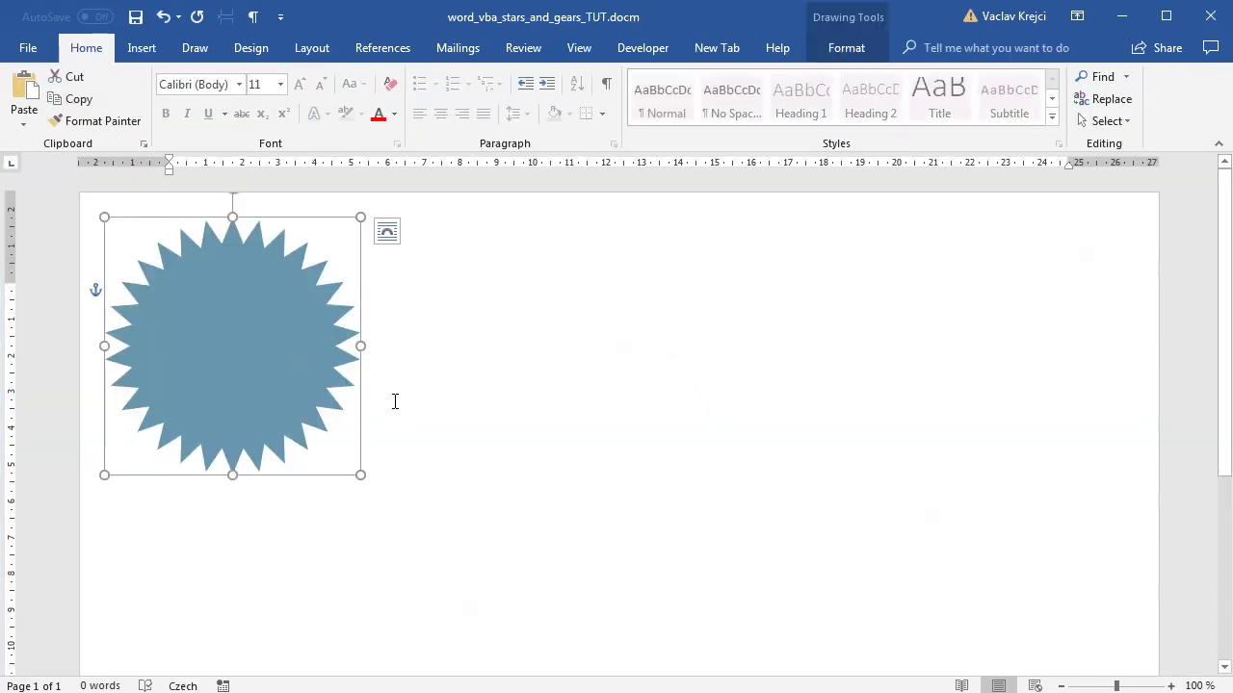
key("Delete")
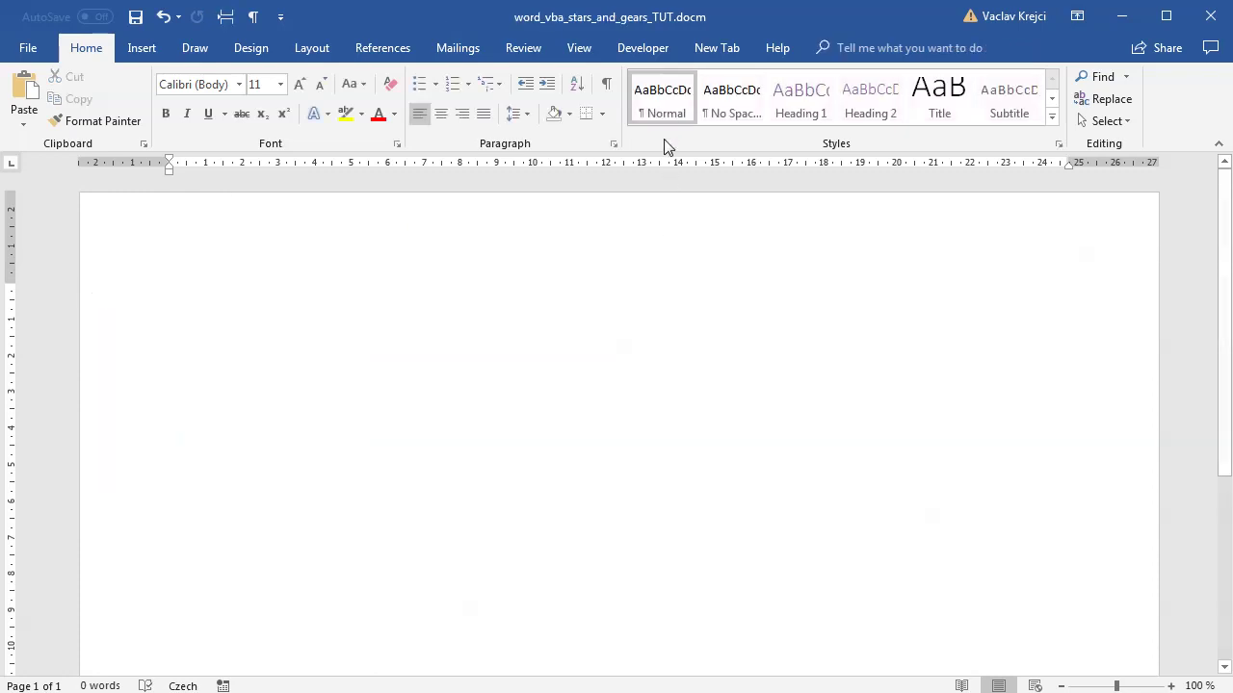
- Open the draw_polygon macro for editing, test-run it, and delete the drawn star
left_click(655, 48)
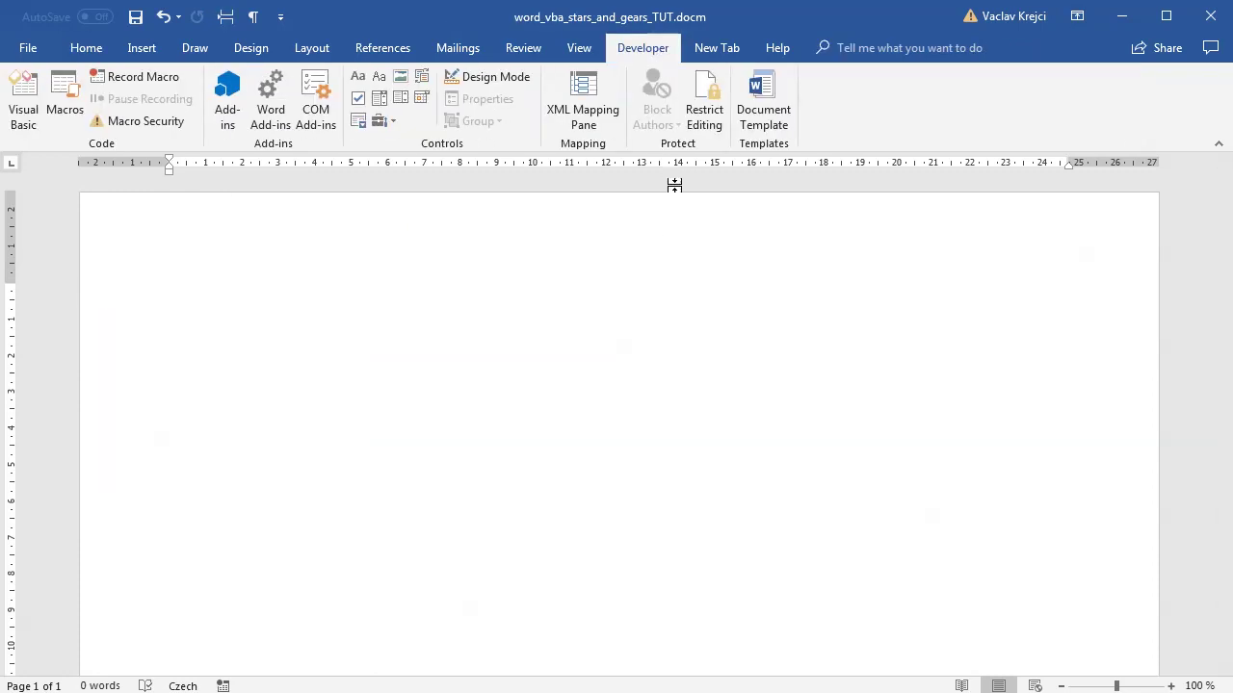
left_click(66, 109)
left_click(763, 282)
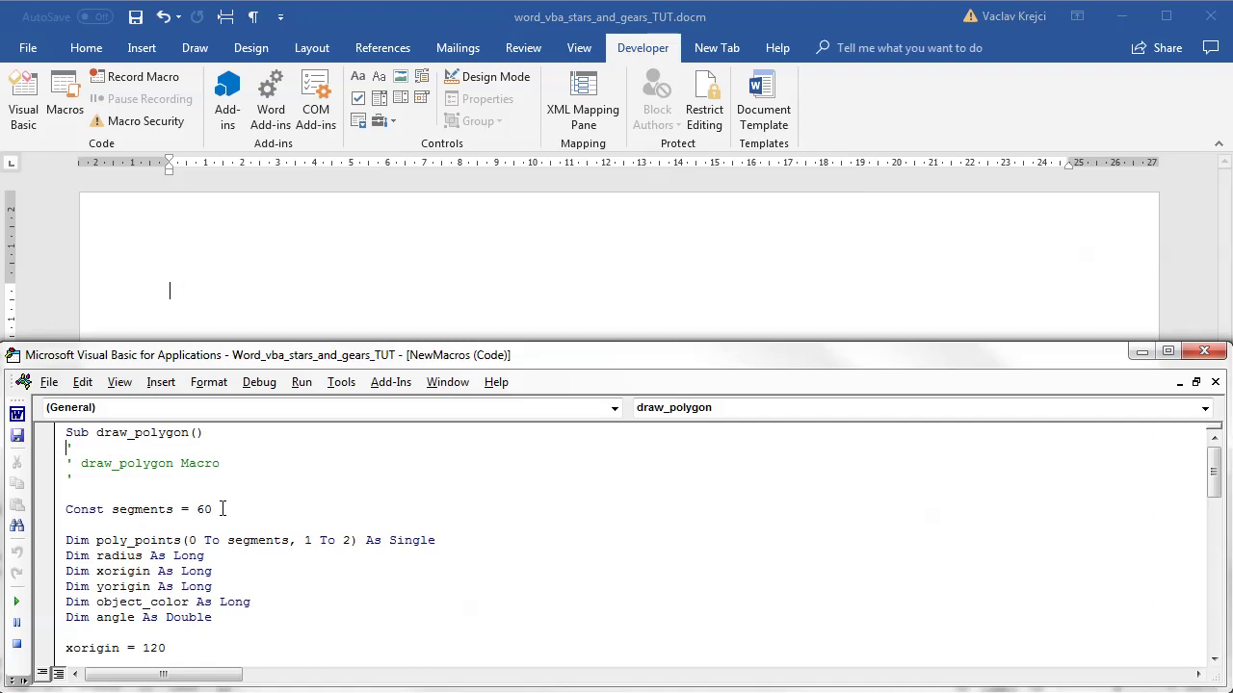
left_click(15, 601)
left_click(190, 308)
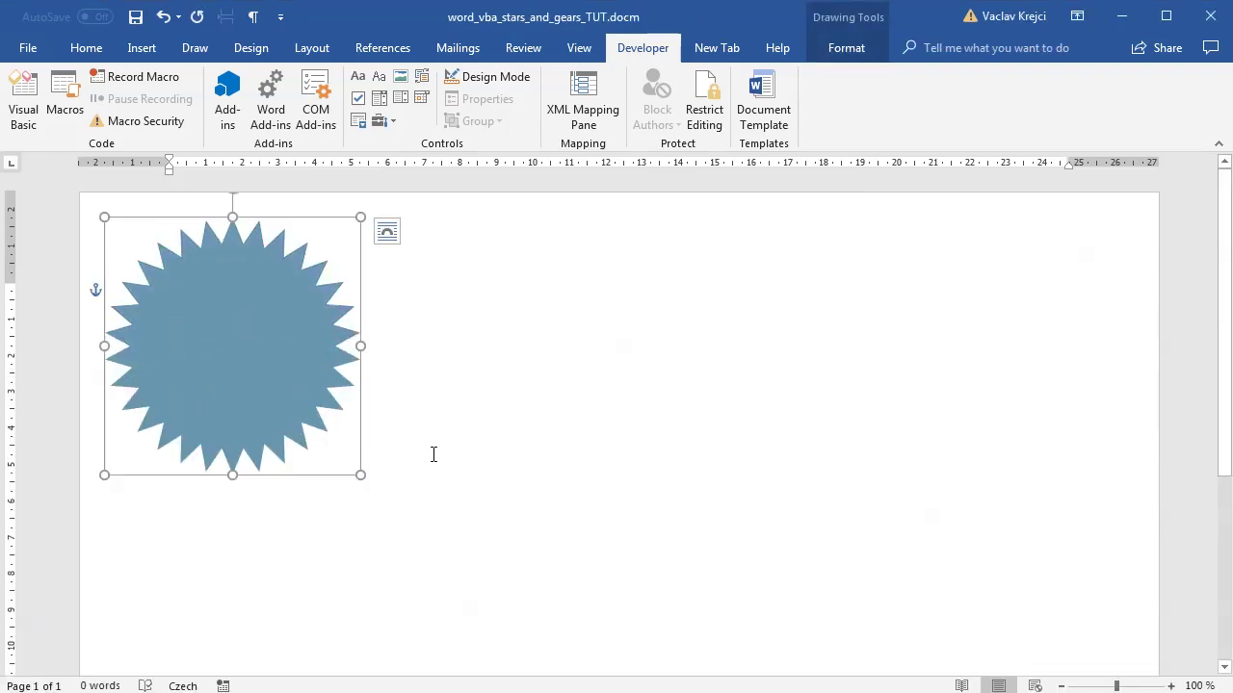
key("Delete")
- Change the macro's segments value from 60 to 6, run it, and delete the result
key("alt+F11")
double_click(208, 500)
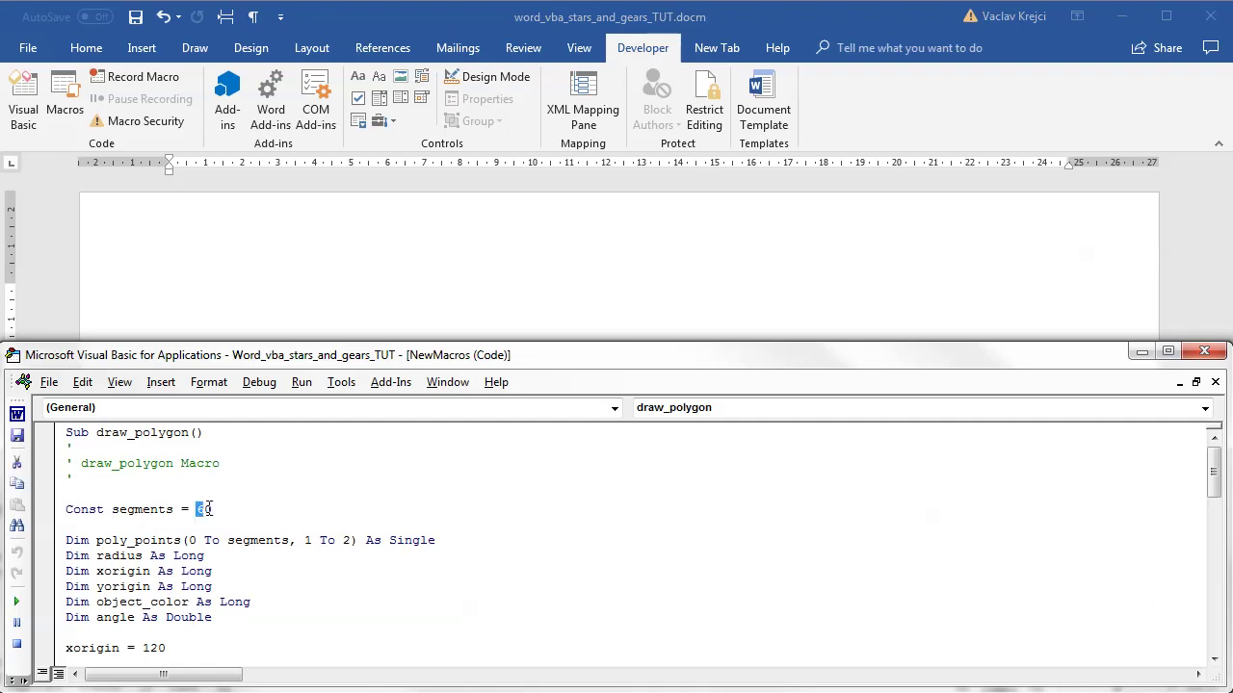
type("6")
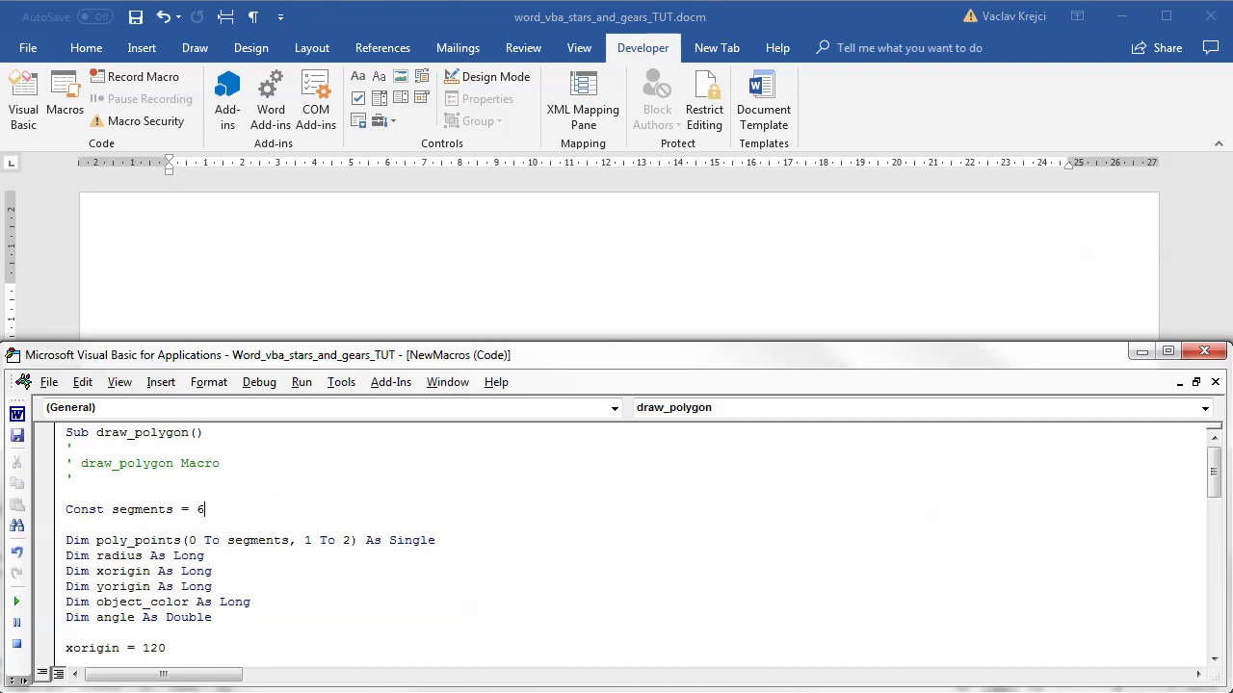
left_click(16, 601)
left_click(248, 292)
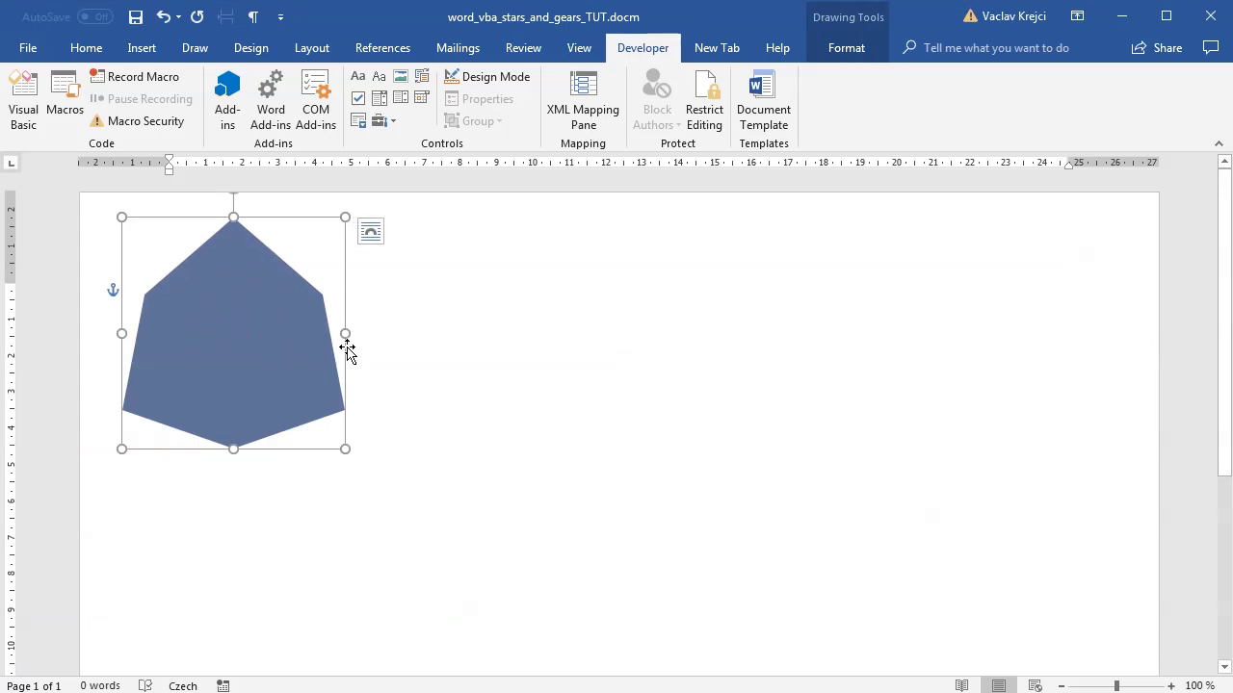
key("Delete")
- Change the macro's inner radius from 80 to 15 and run it to draw the star
key("alt+F11")
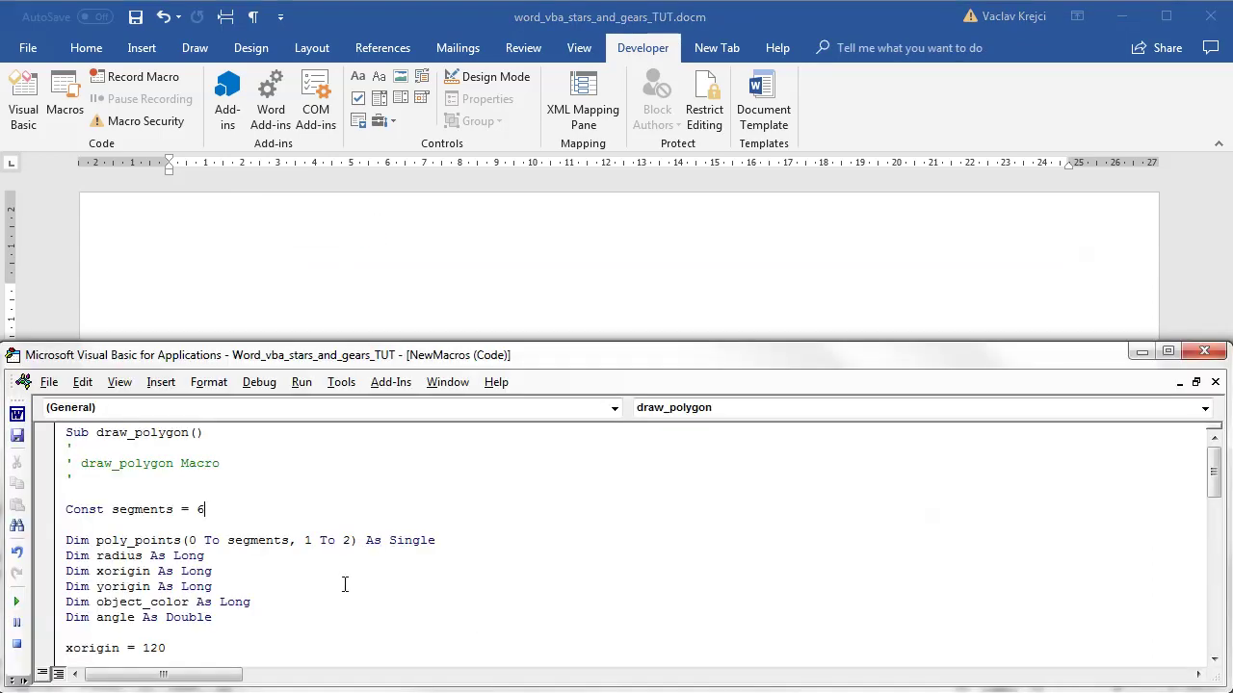
scroll(346, 584, "down", 6)
scroll(257, 564, "up", 2)
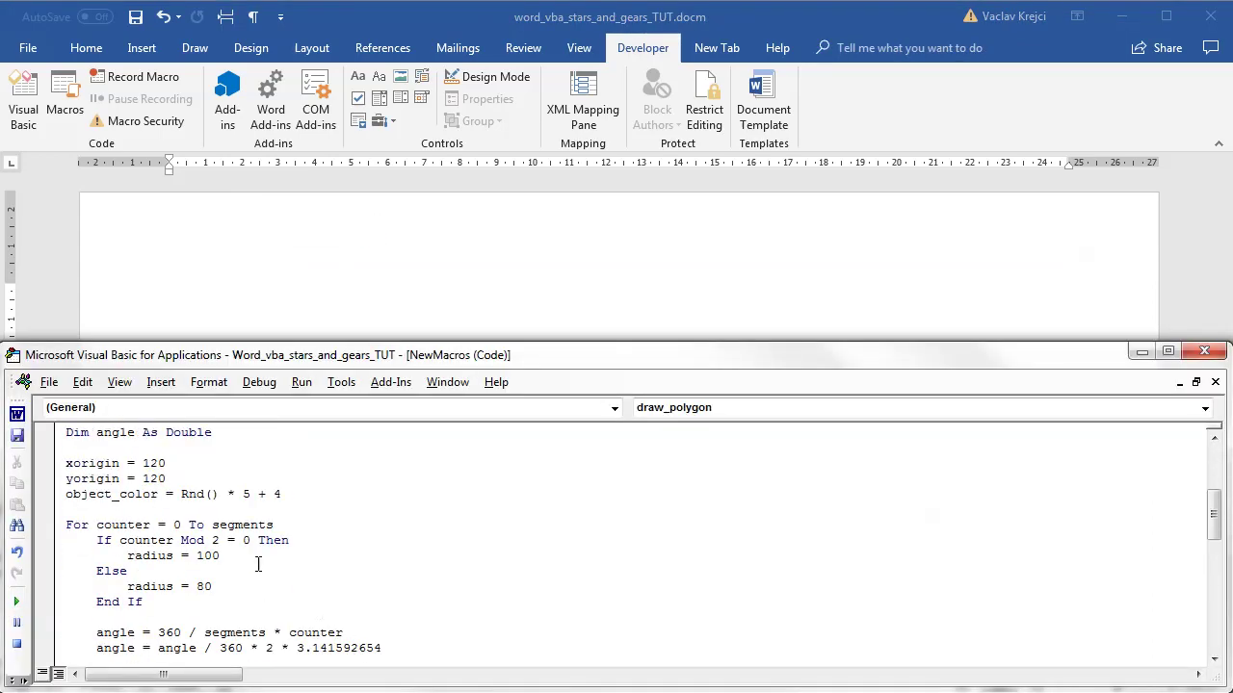
double_click(202, 586)
type("15")
left_click(16, 601)
key("alt+F11")
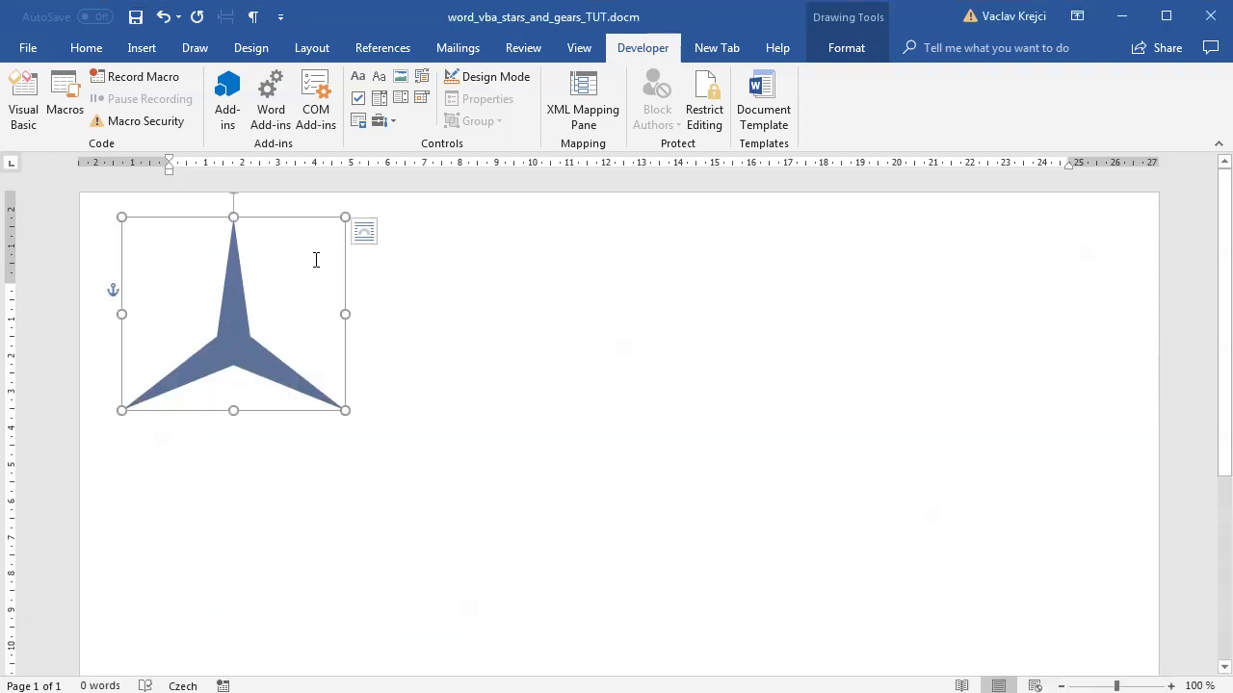
- Enlarge the star and move it toward the page centre
left_click_drag(240, 334, 473, 393)
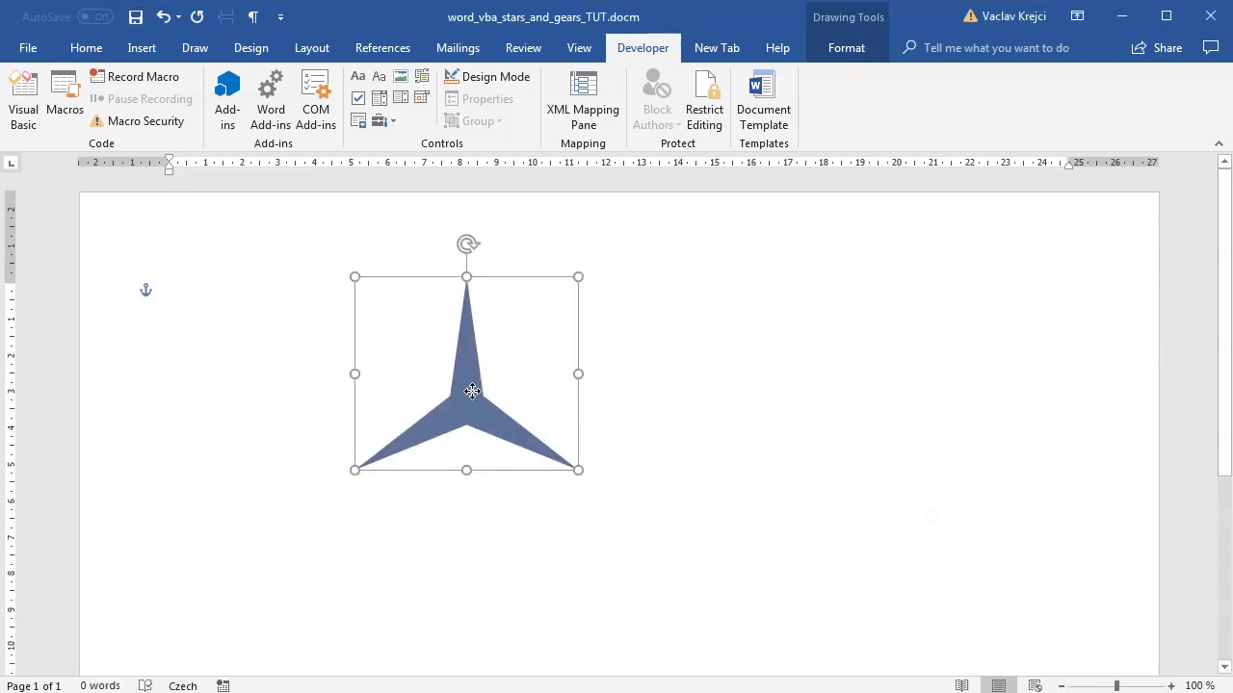
left_click_drag(639, 521, 661, 540)
left_click_drag(551, 475, 587, 493)
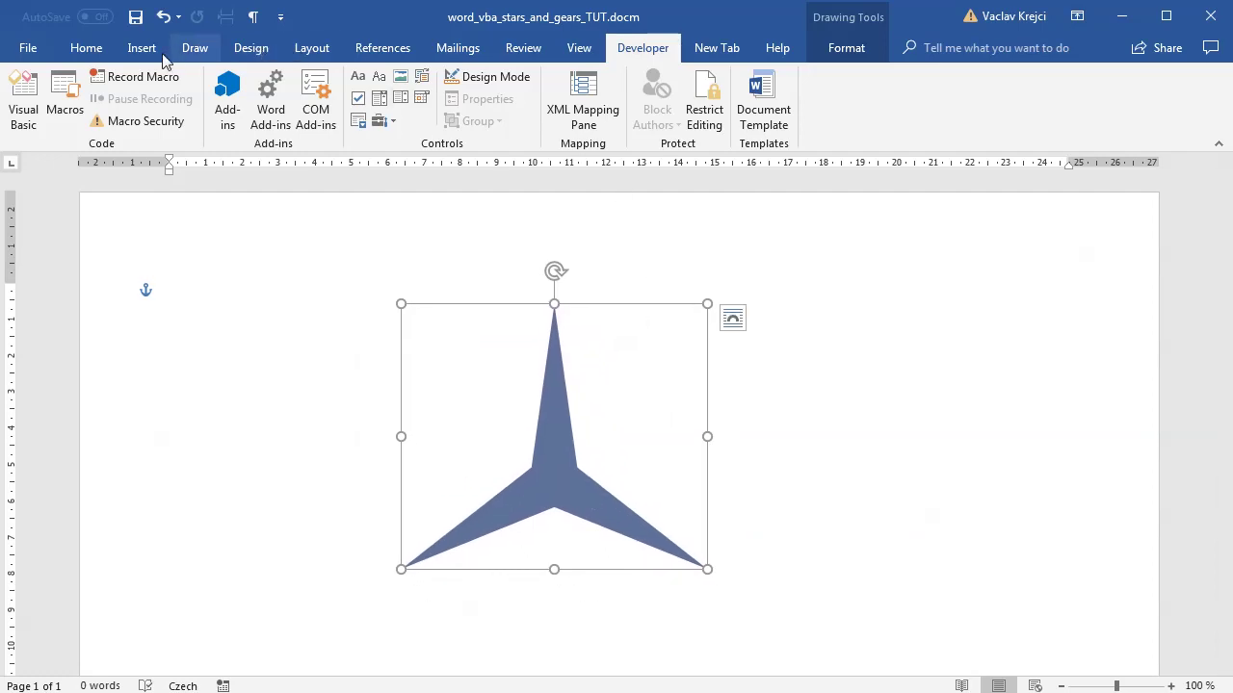
- Apply the Blue Warm colour scheme and bring up the star's shortcut menu
left_click(248, 50)
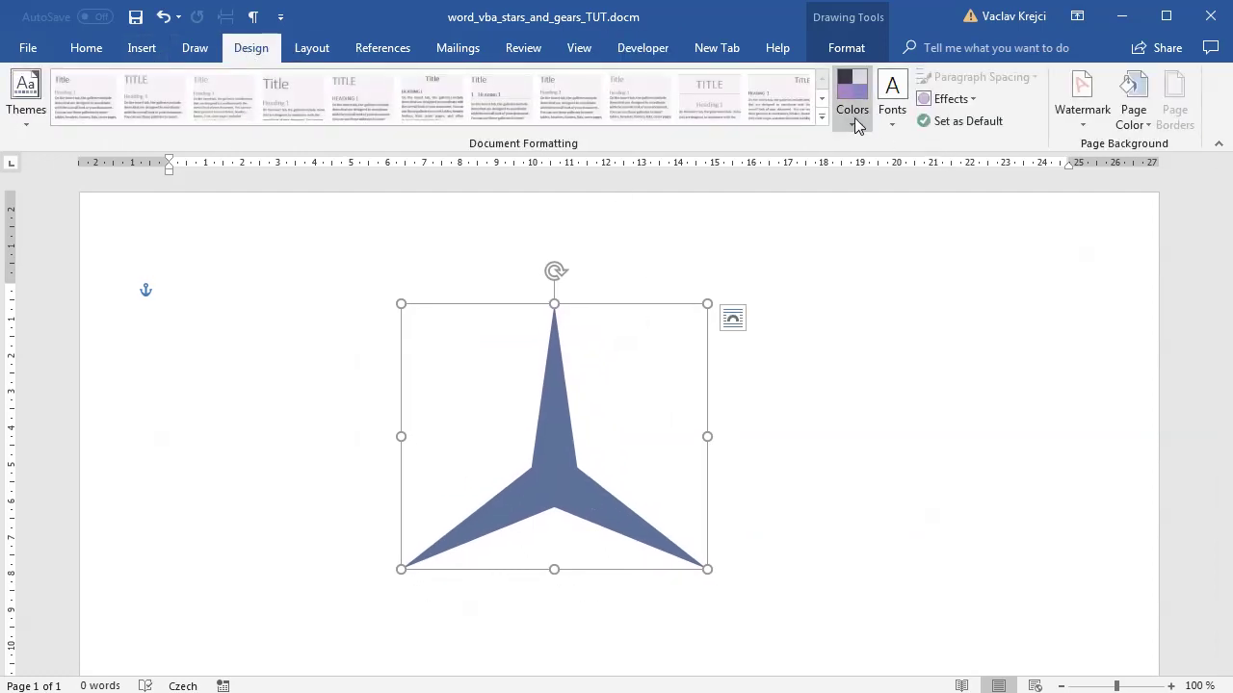
left_click(853, 118)
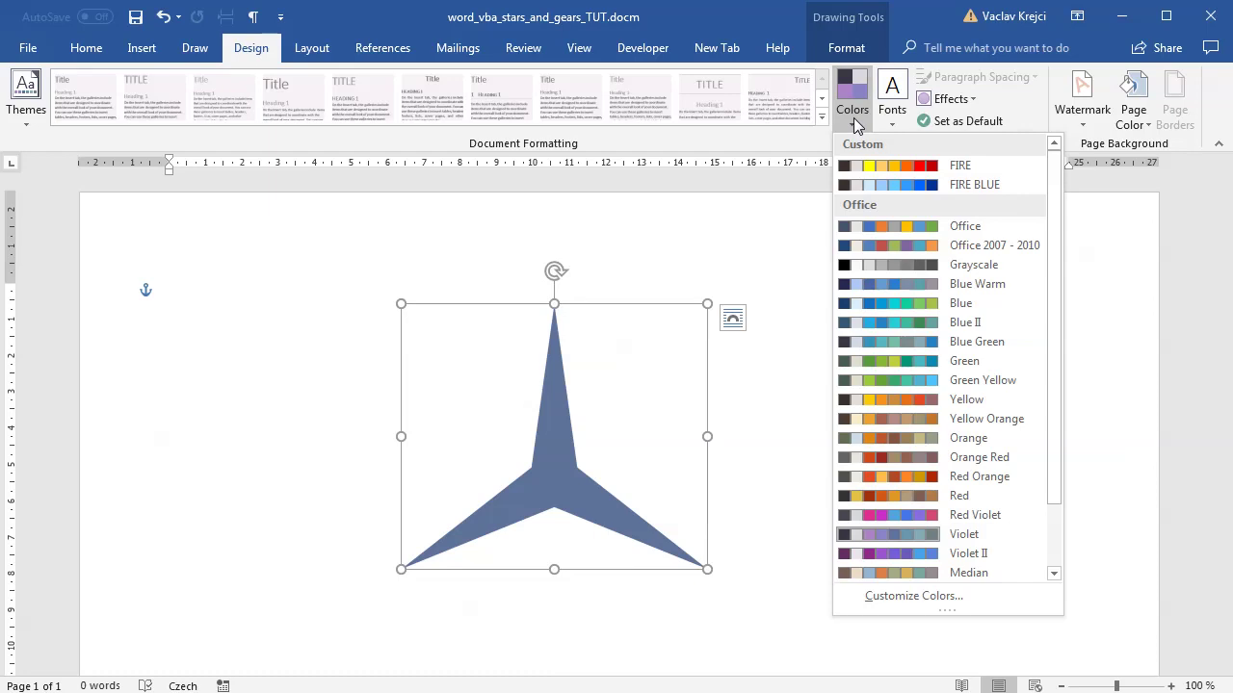
left_click(912, 284)
right_click(558, 374)
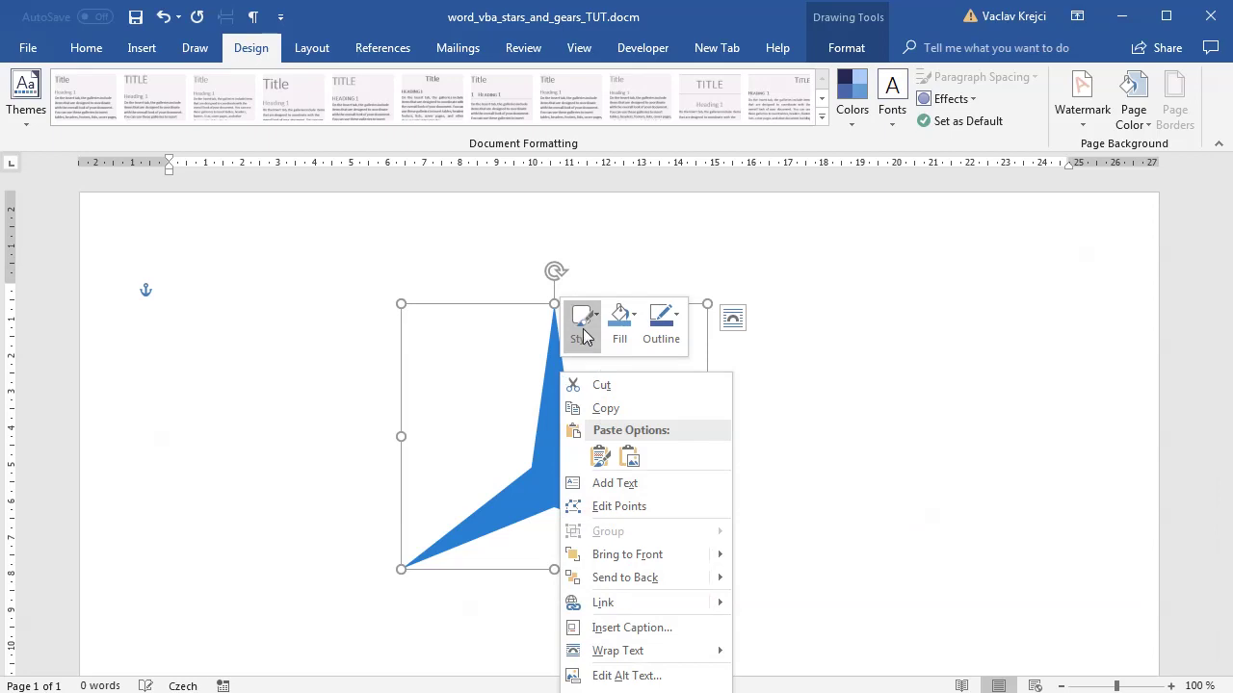
scroll(557, 330, "down", 2)
right_click(554, 234)
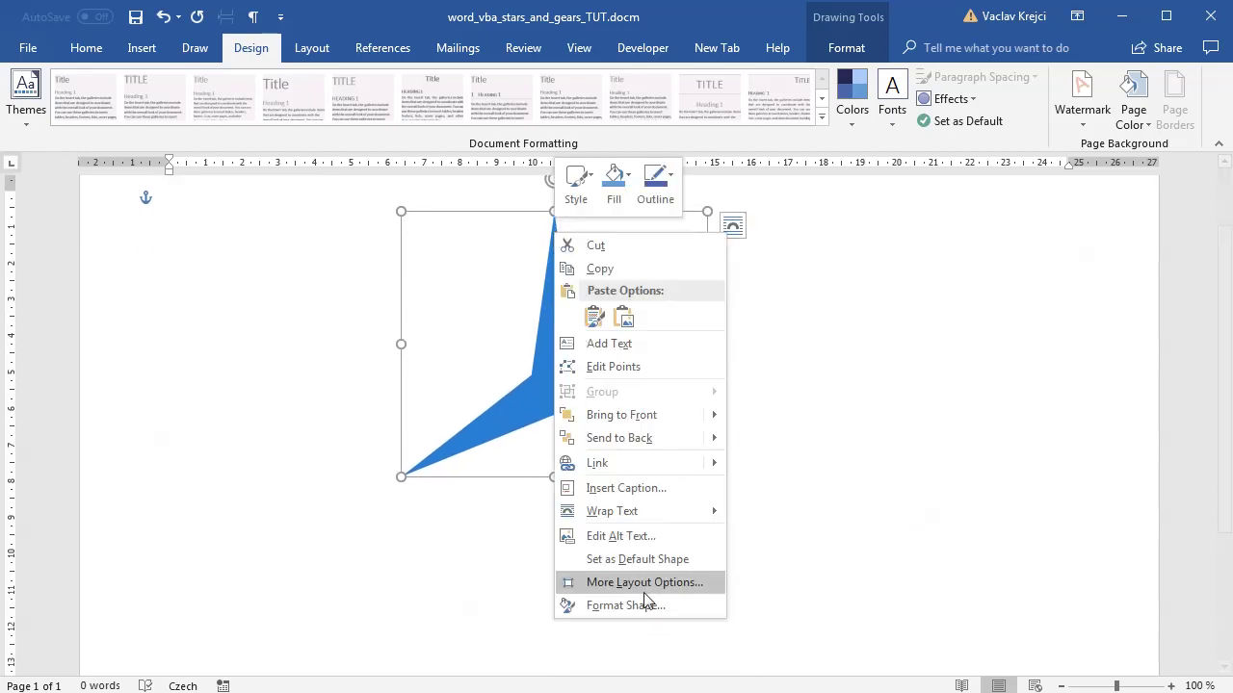
- Fill the star with a light grey-blue colour in Format Shape
left_click(641, 602)
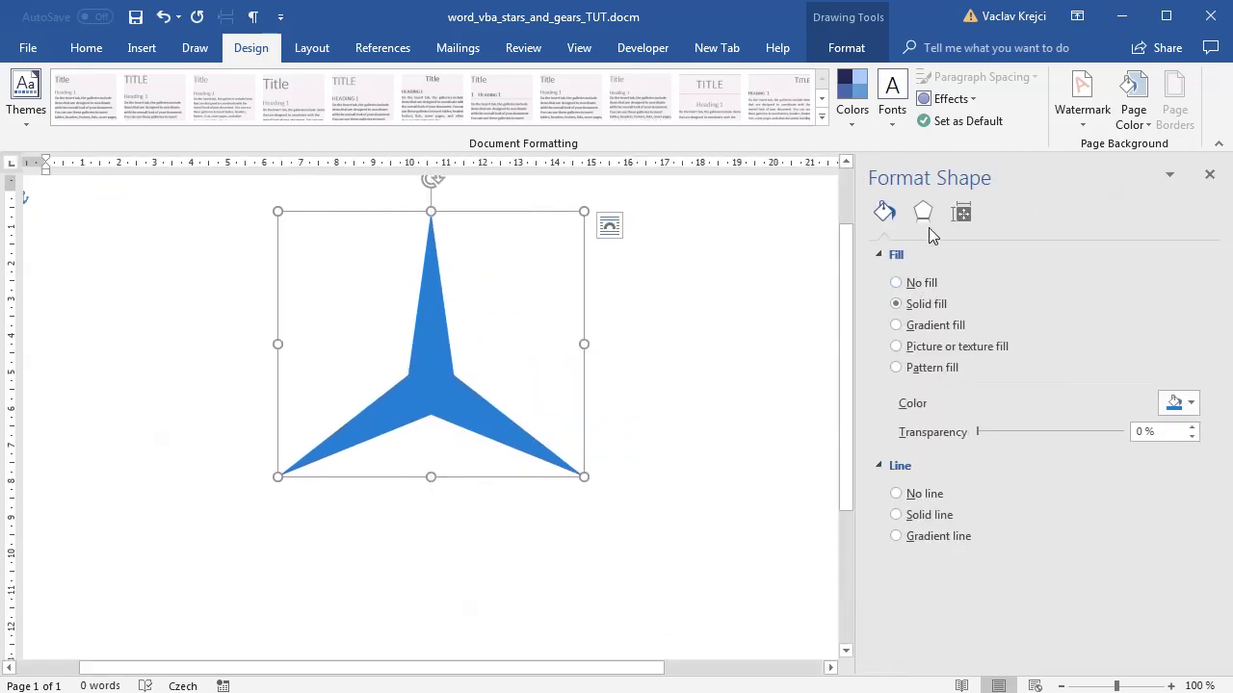
left_click(922, 214)
left_click(885, 216)
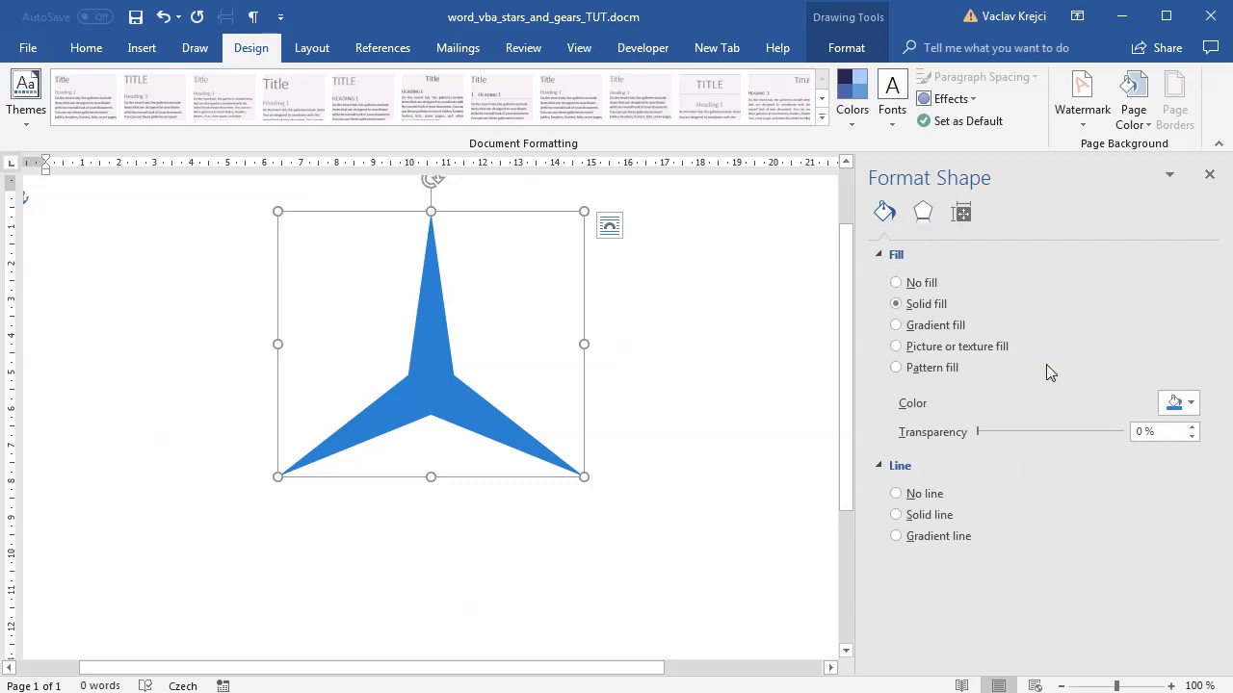
left_click(1174, 403)
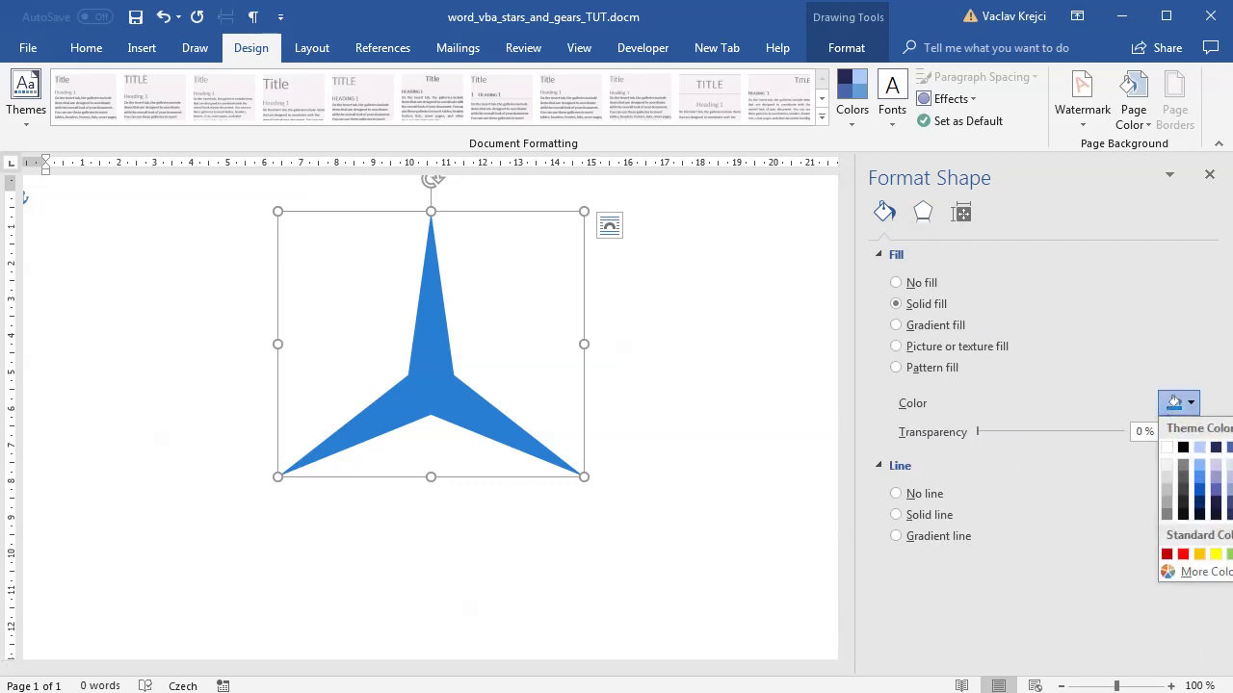
left_click(1215, 478)
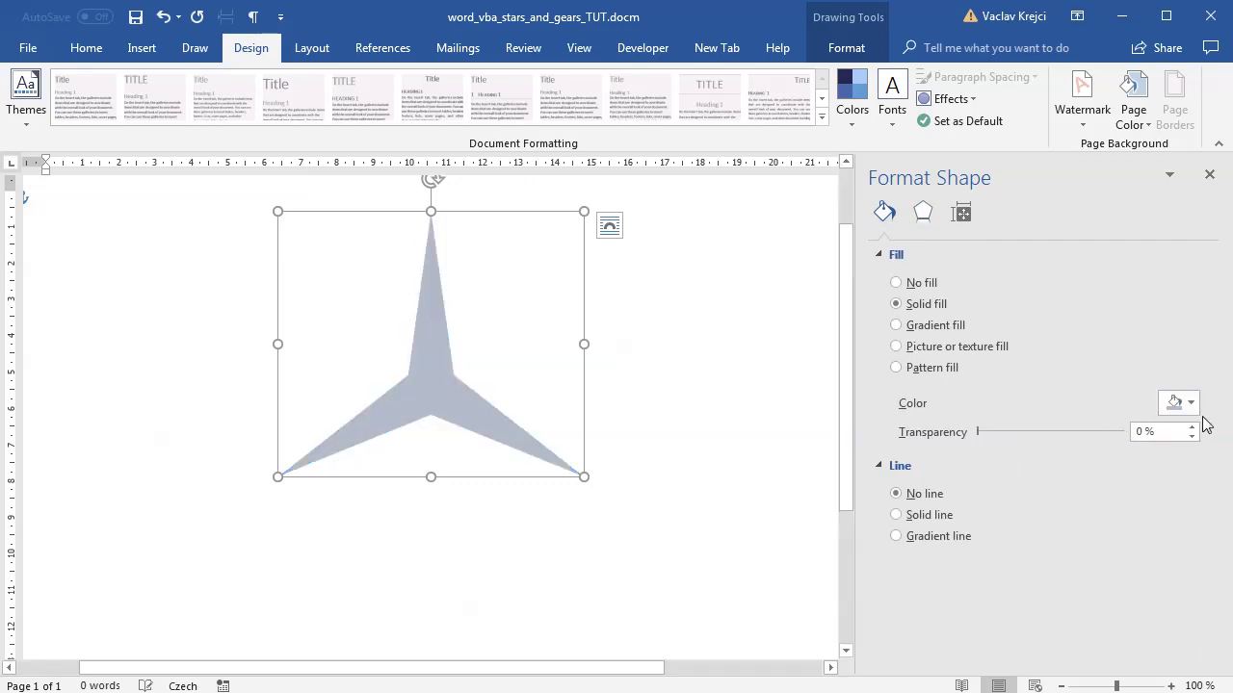
- Apply the Perspective: Front 3-D rotation preset and begin widening the top bevel
scroll(847, 357, "up", 1)
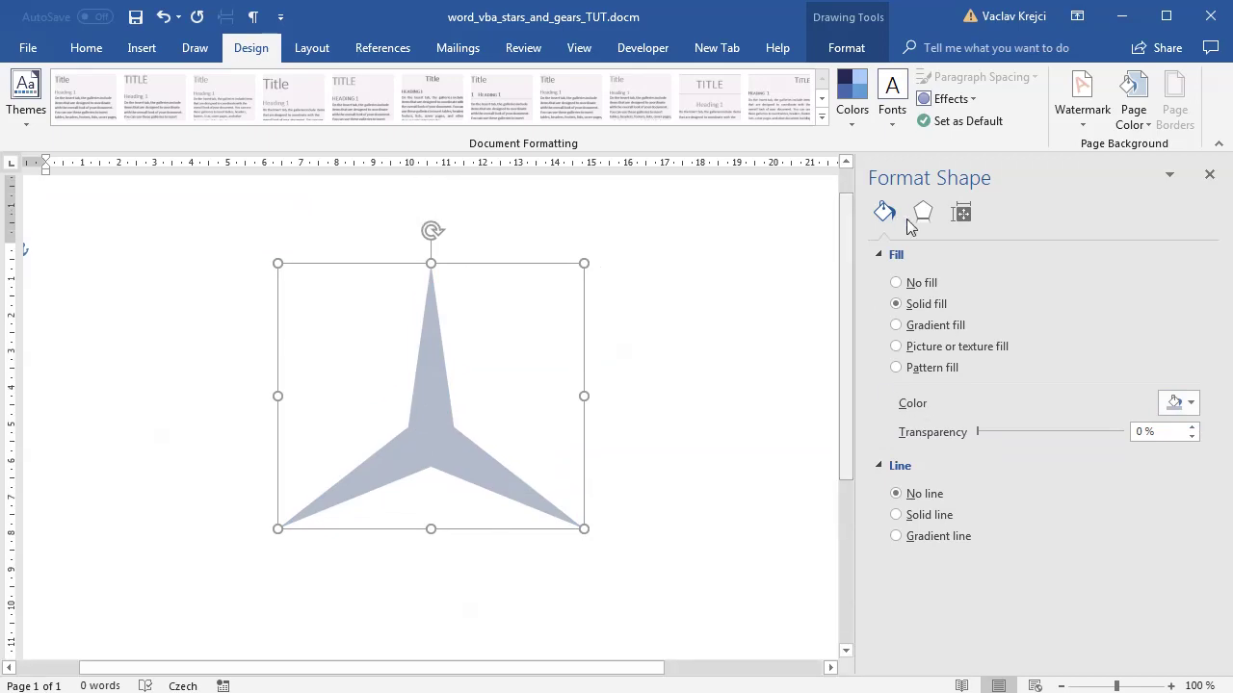
left_click(920, 213)
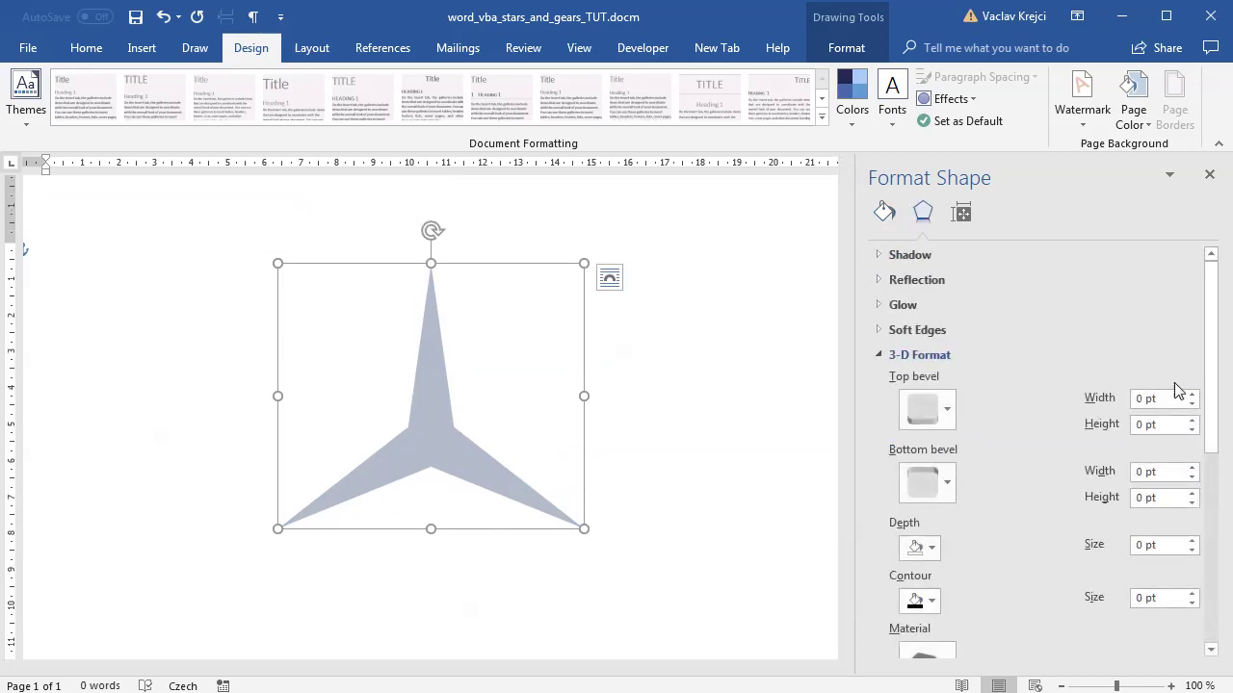
left_click_drag(1216, 382, 1217, 557)
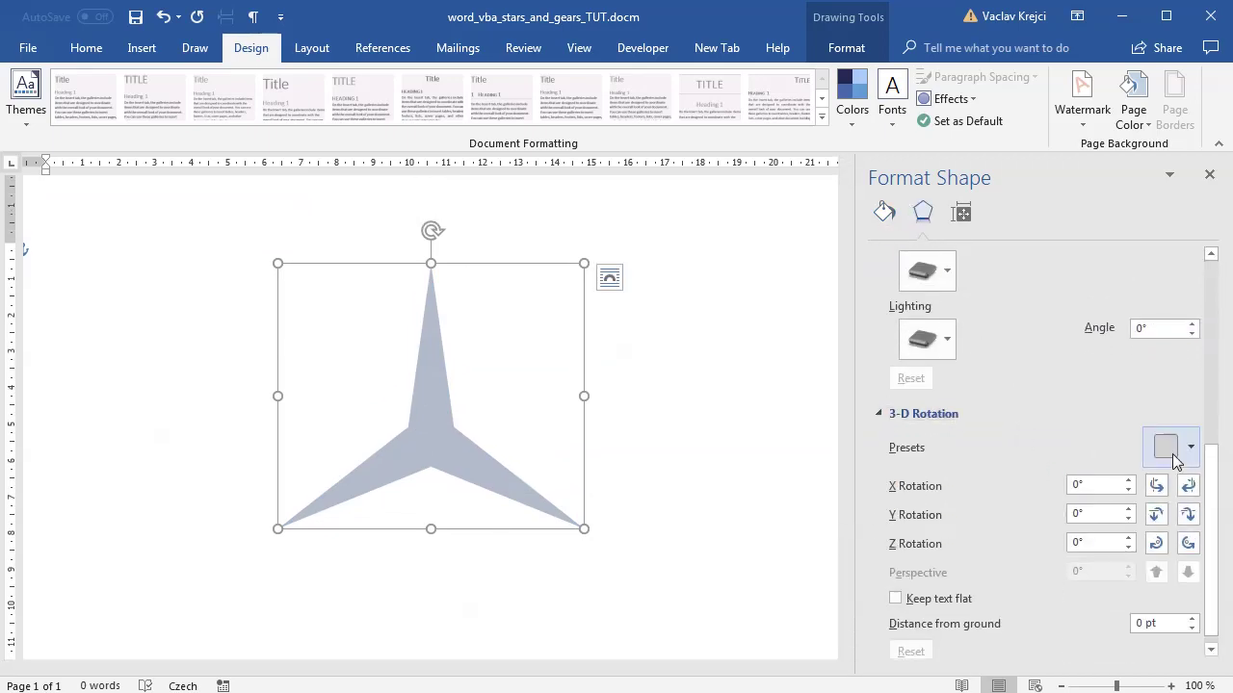
left_click(1175, 458)
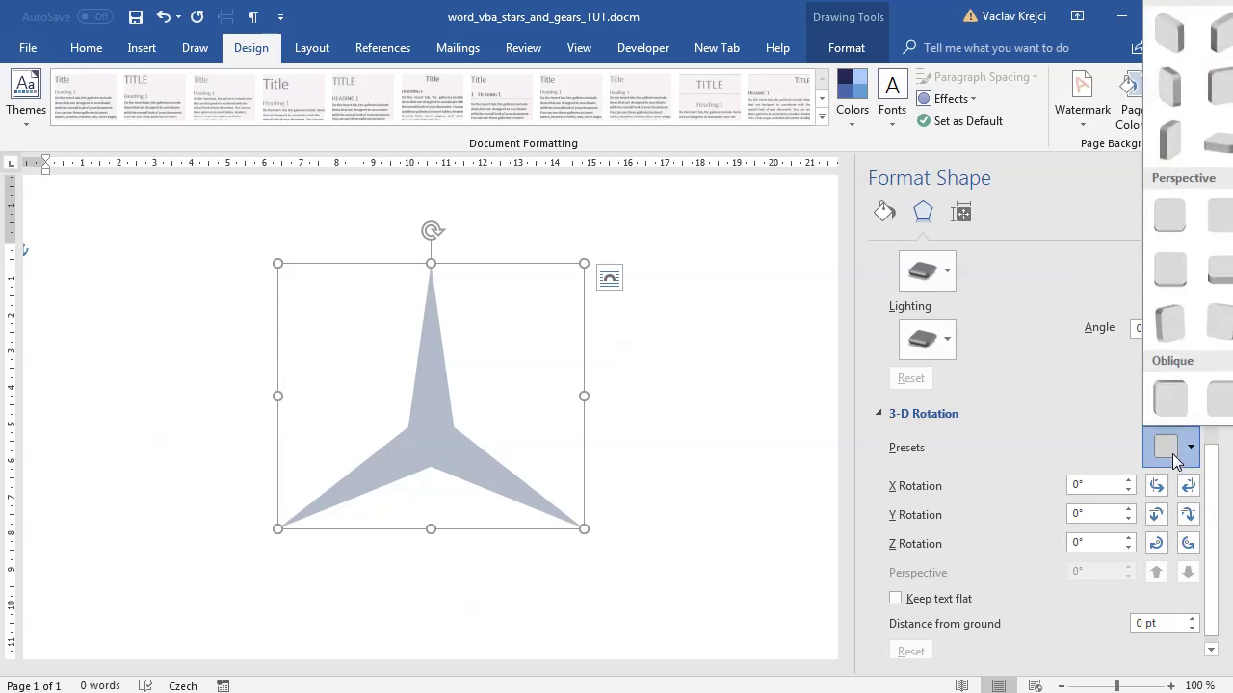
left_click(1157, 219)
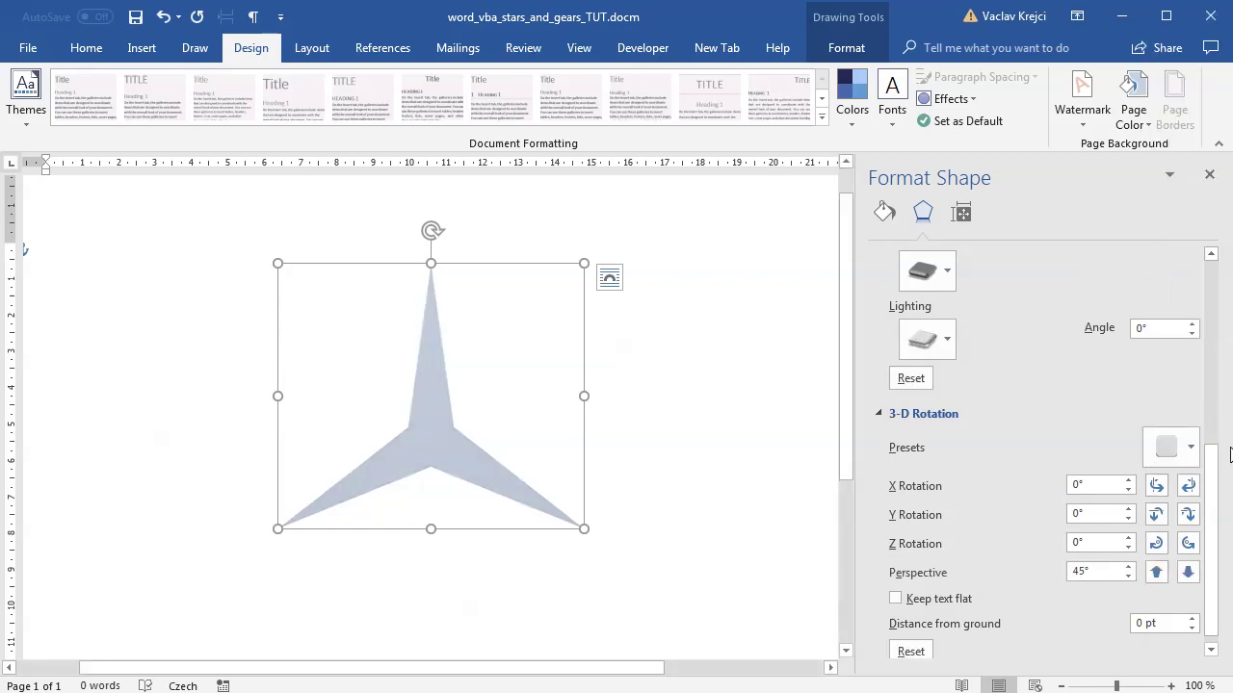
left_click_drag(1215, 466, 1205, 308)
left_click(1192, 334)
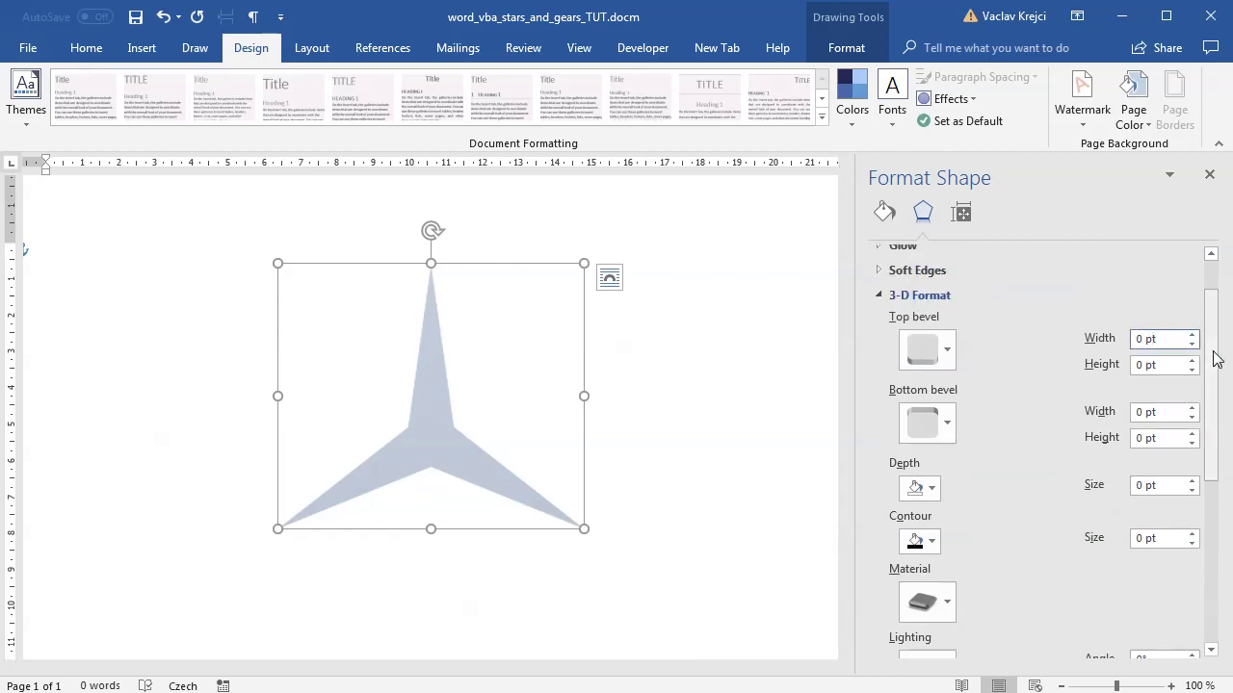
- Spin the star's top bevel width up to 21.5 pt and height to 10.5 pt
key("Up")
key("Up")
key("Up")
key("Up")
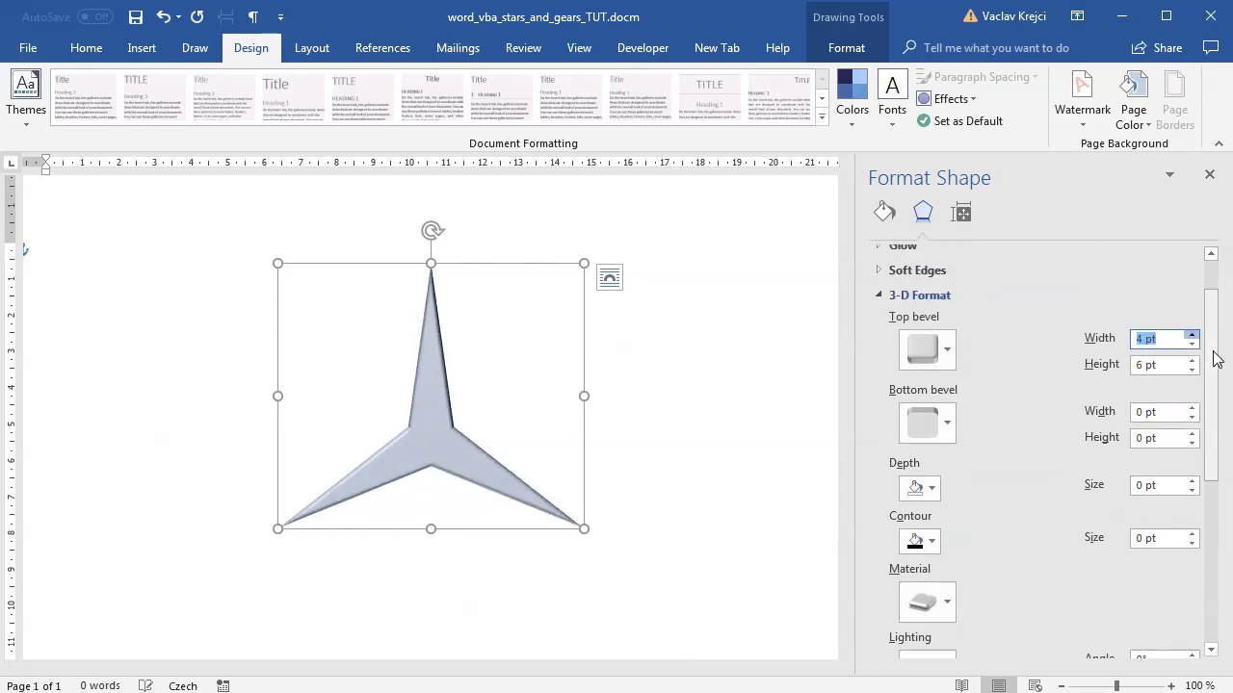
key("Up")
key("Up")
key("Up")
key("Up")
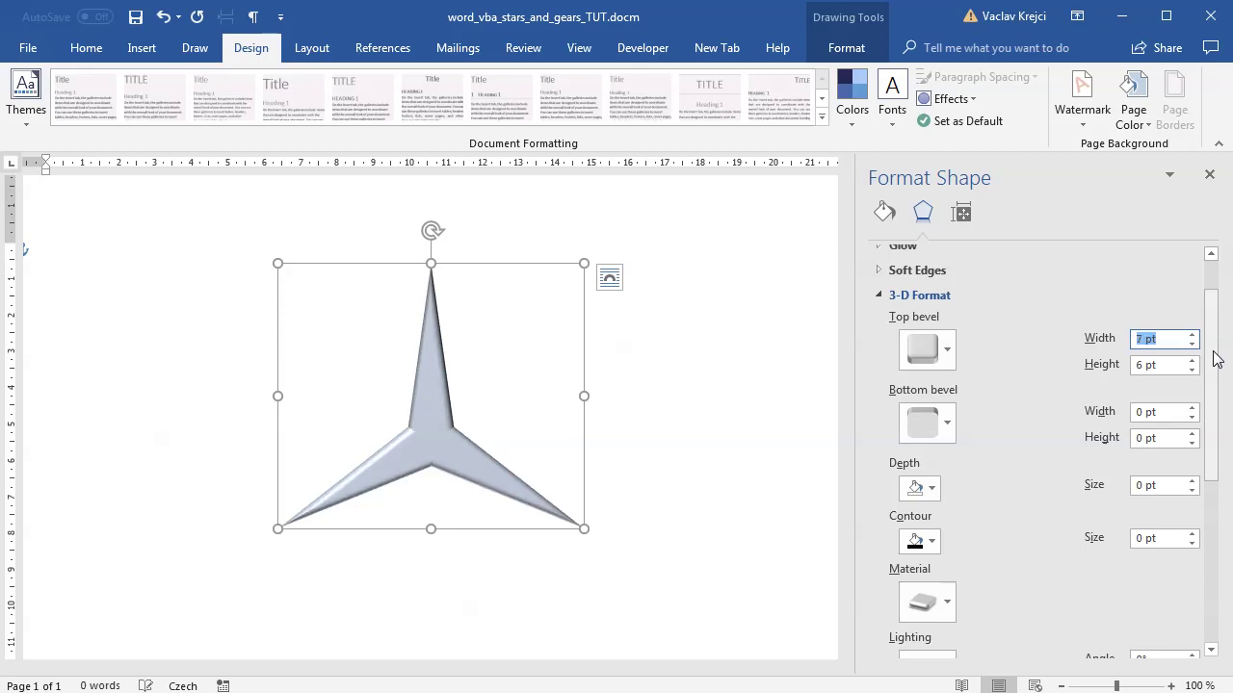
key("Up")
key("Up")
key("Up")
key("Up")
key("Up")
key("Up")
key("Up")
key("Up")
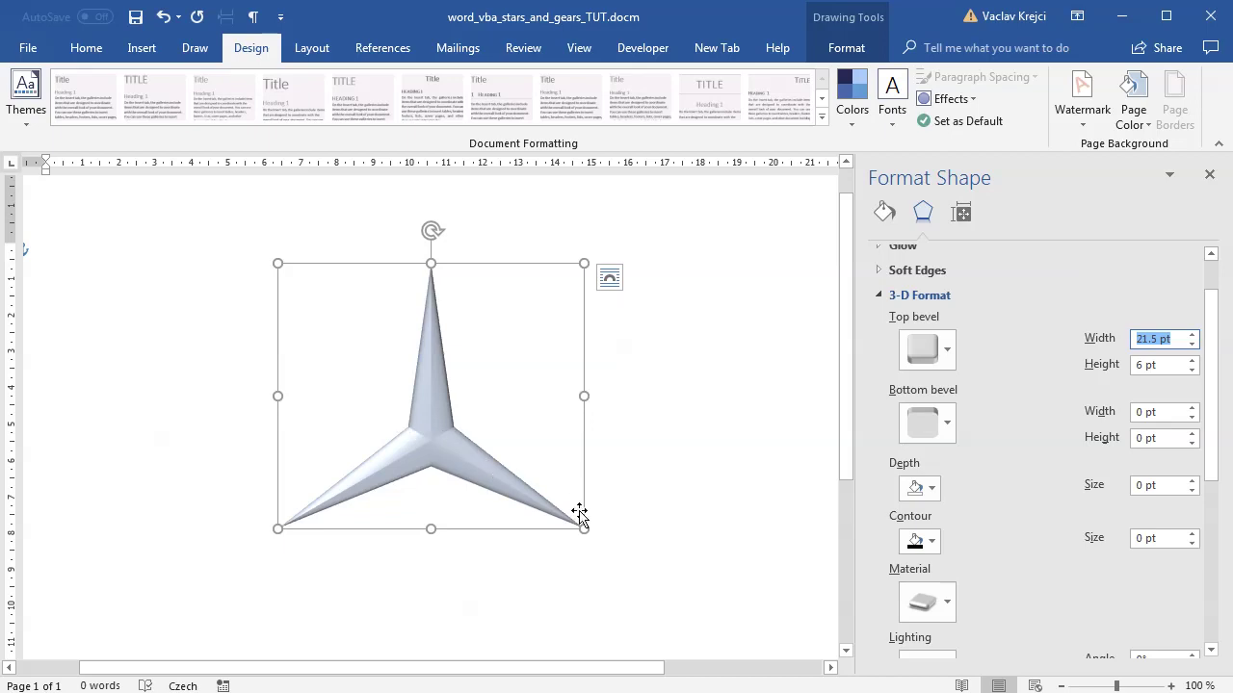
left_click(1168, 365)
key("Up")
key("Up")
key("Up")
key("Up")
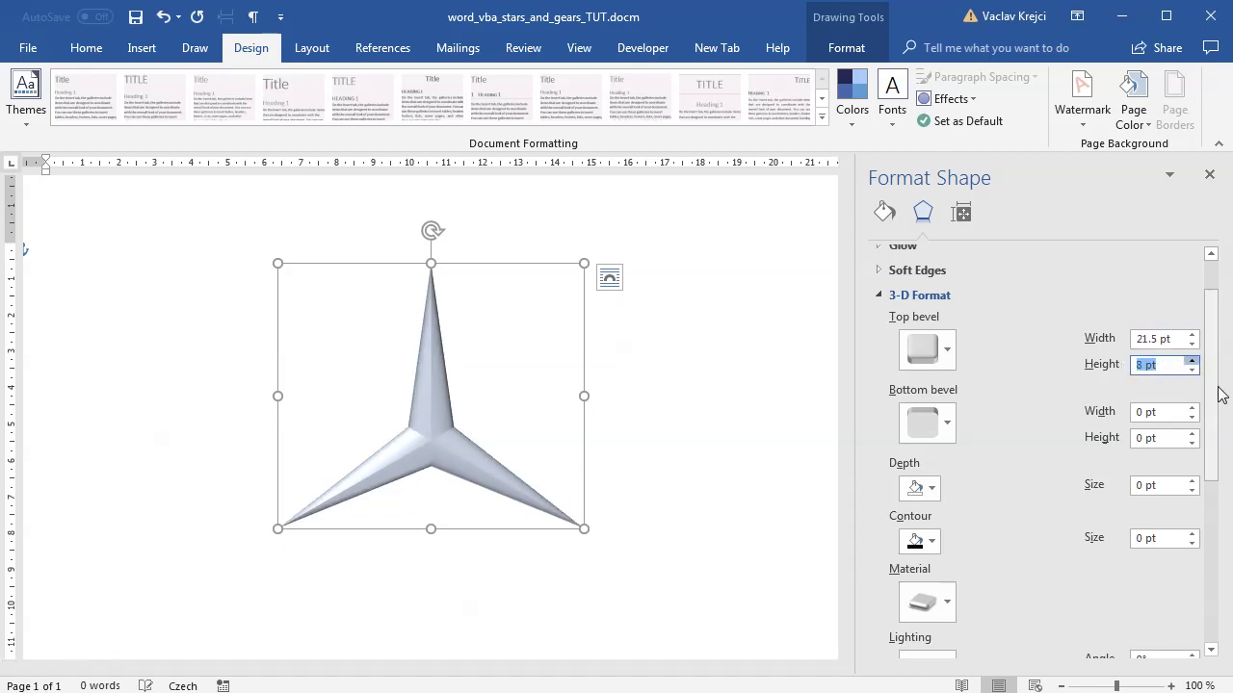
key("Down")
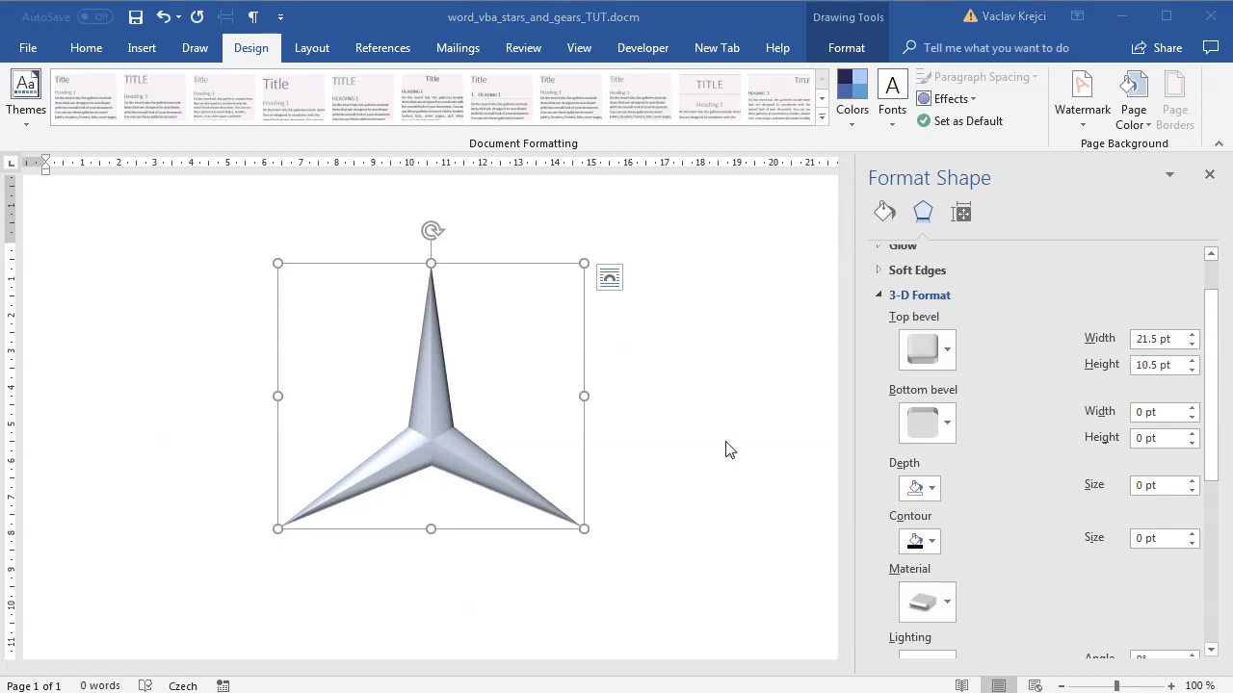
left_click(749, 24)
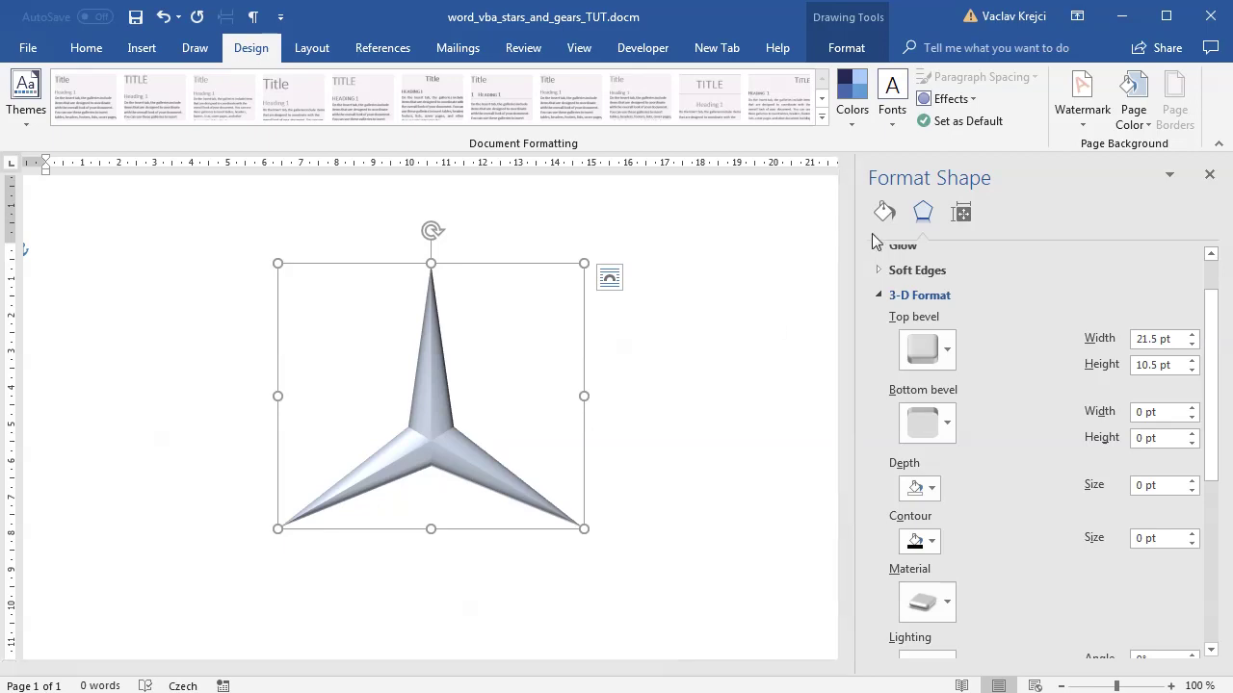
left_click(883, 212)
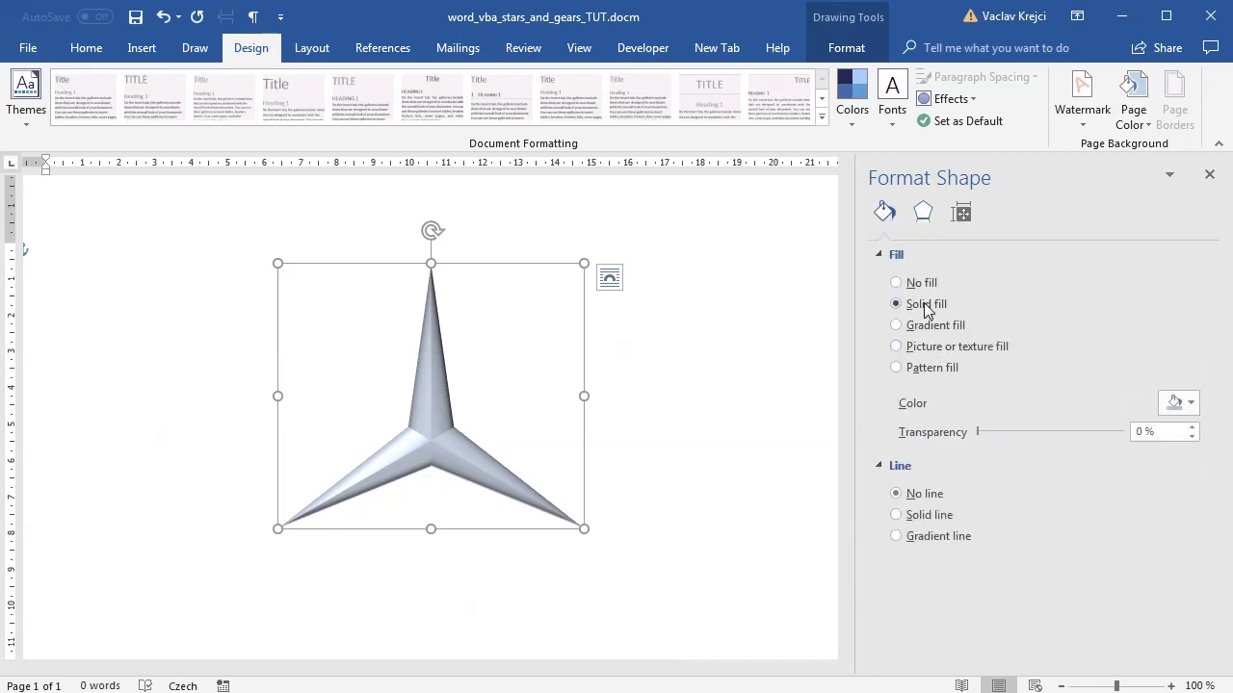
left_click(921, 213)
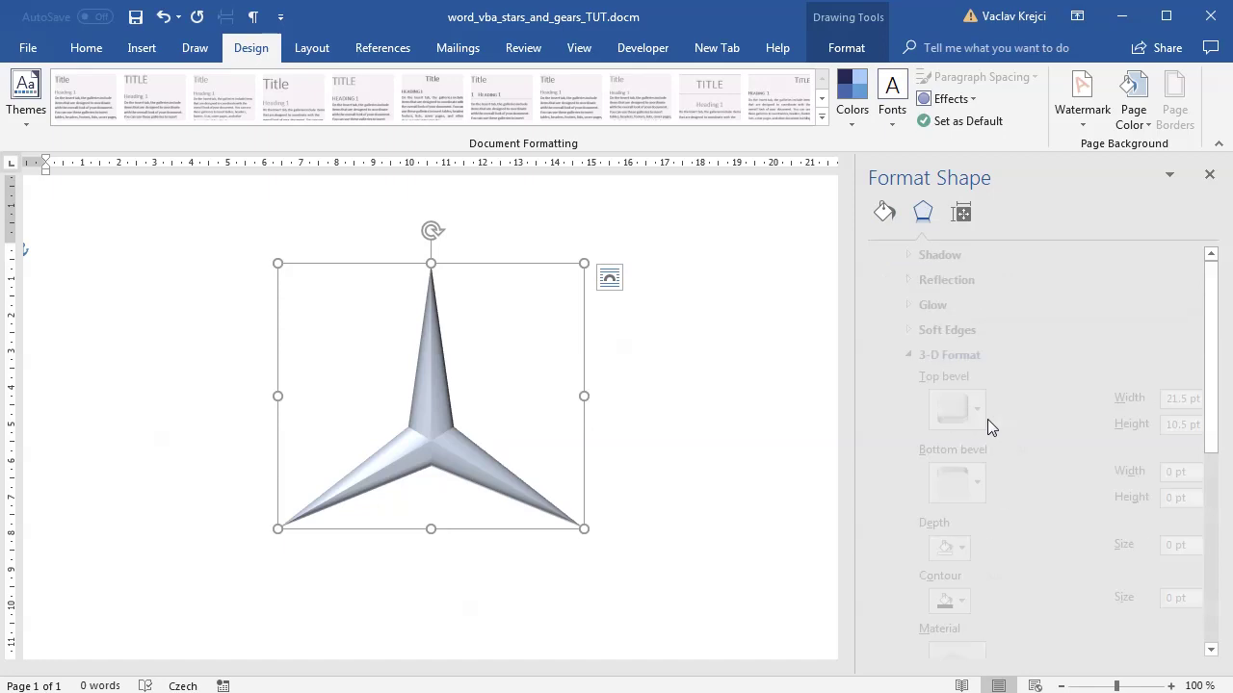
left_click_drag(1212, 430, 1216, 542)
left_click(947, 412)
key("Escape")
left_click(925, 477)
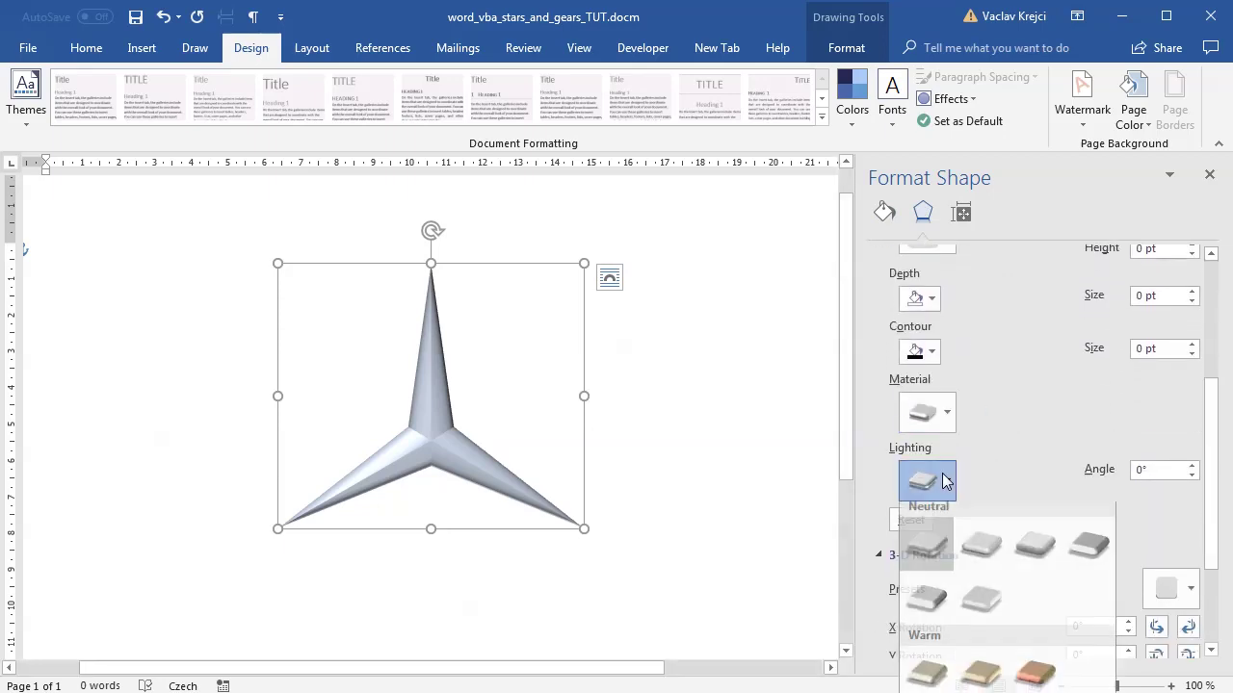
left_click(996, 426)
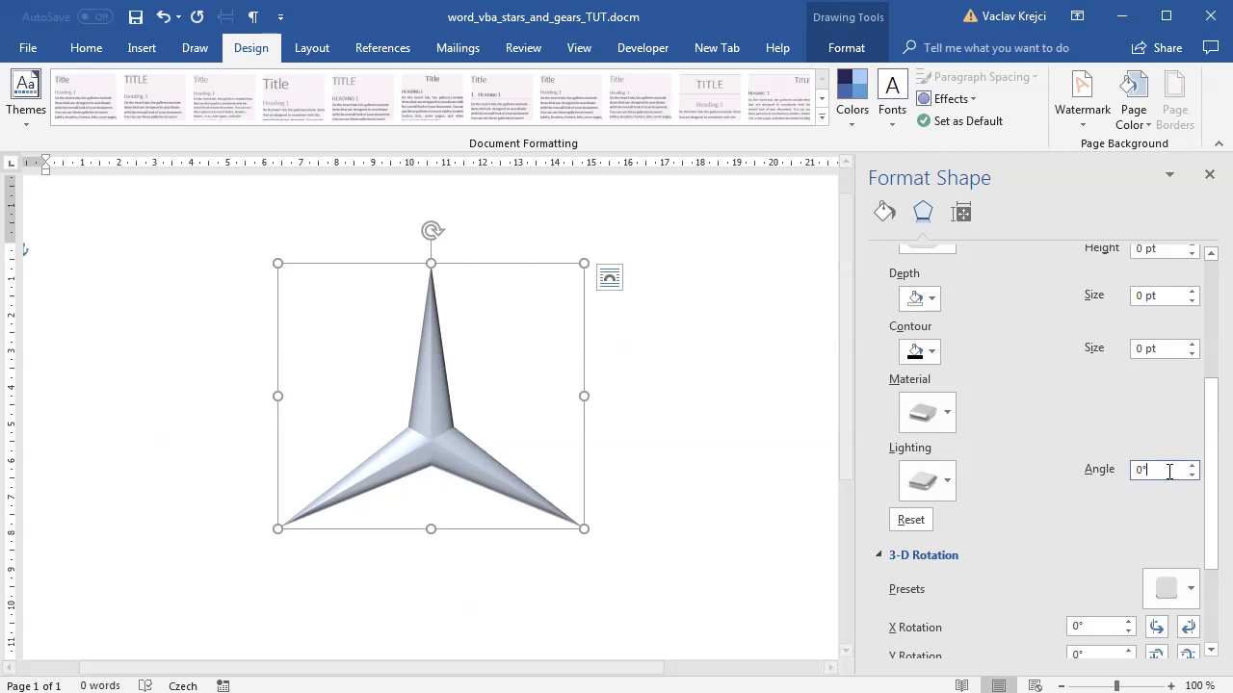
double_click(1141, 472)
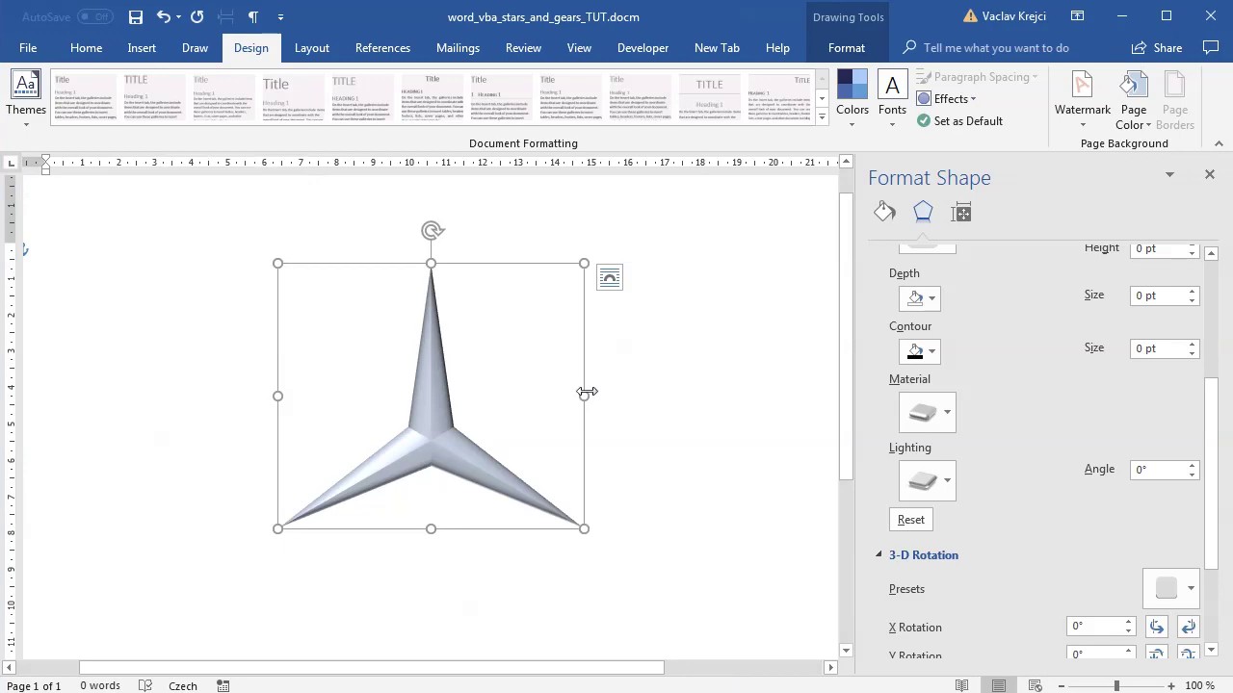
left_click(882, 212)
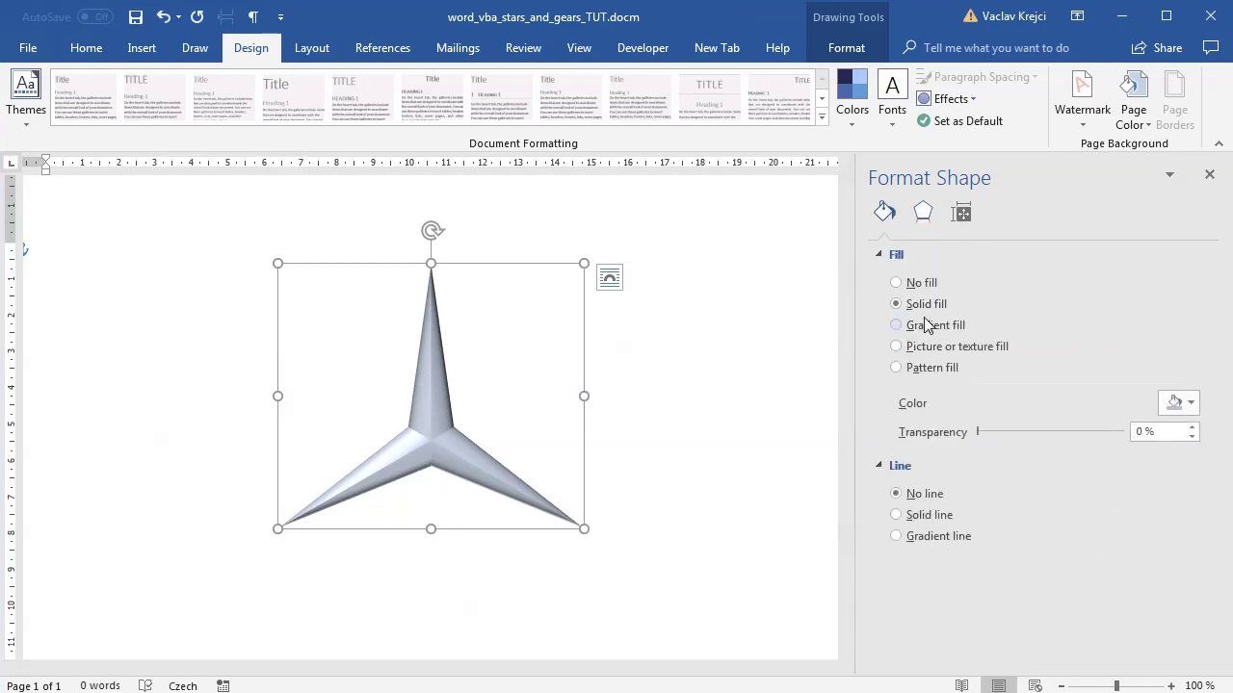
- Switch the star to a gradient fill and pick colours for both gradient stops
left_click(928, 327)
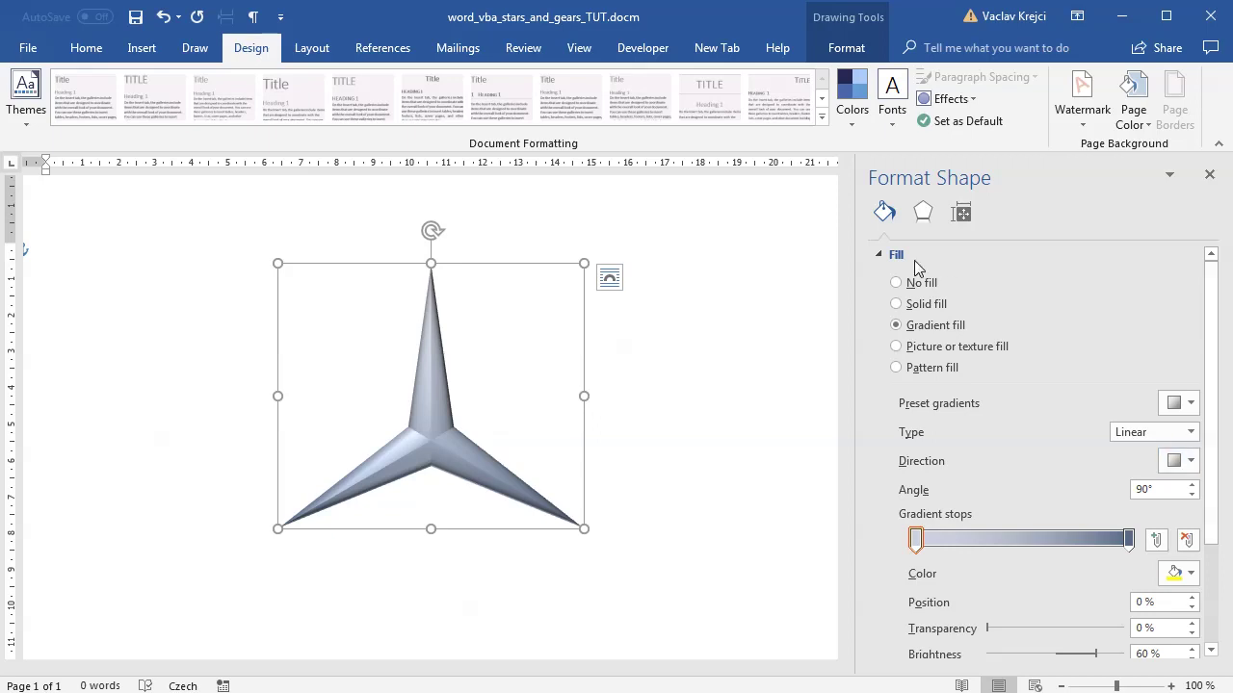
left_click_drag(866, 171, 656, 50)
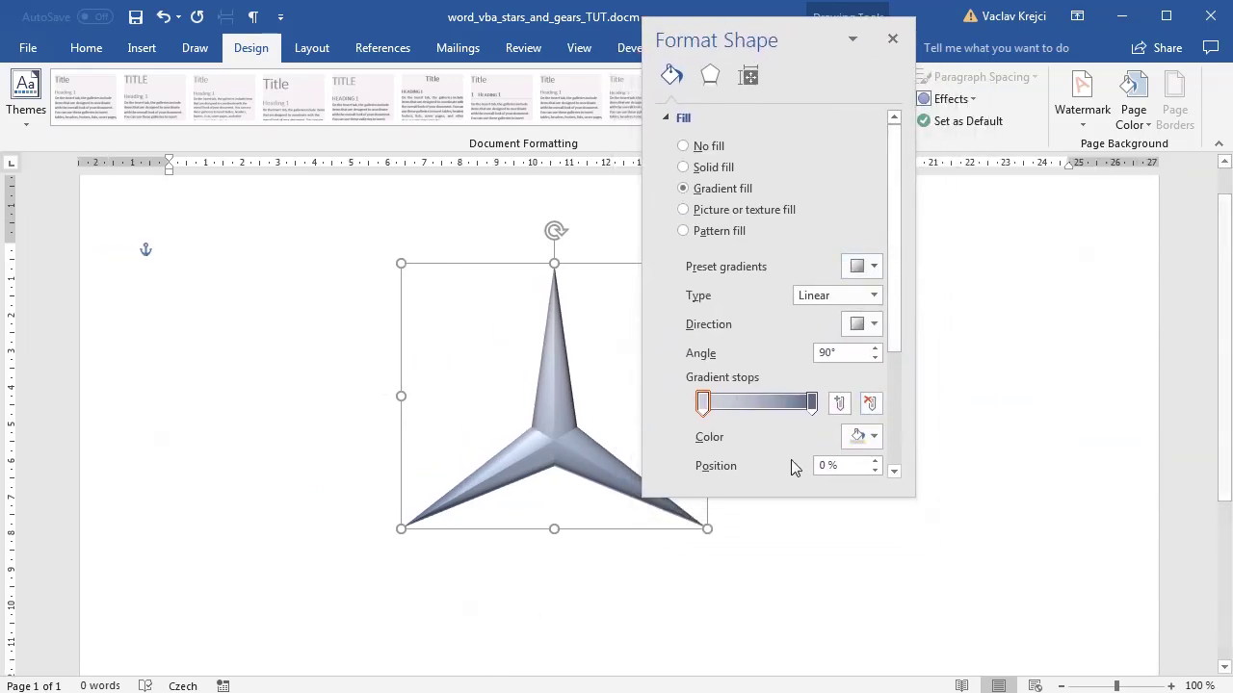
left_click(857, 439)
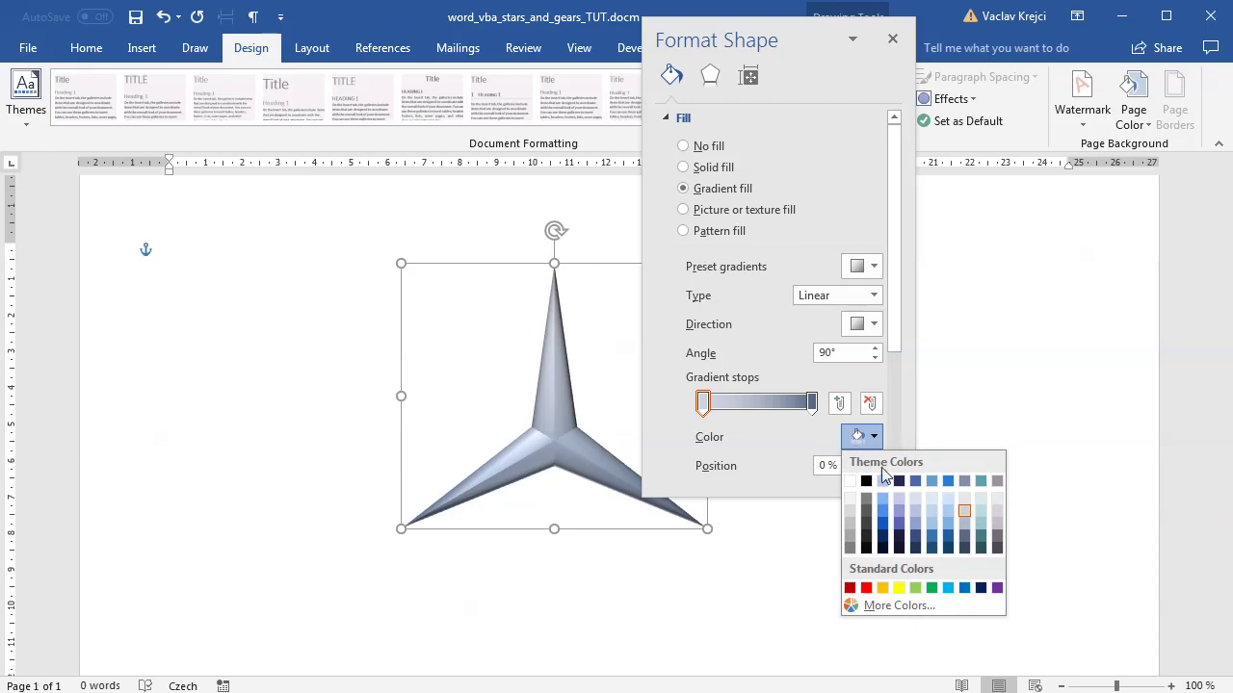
left_click(963, 514)
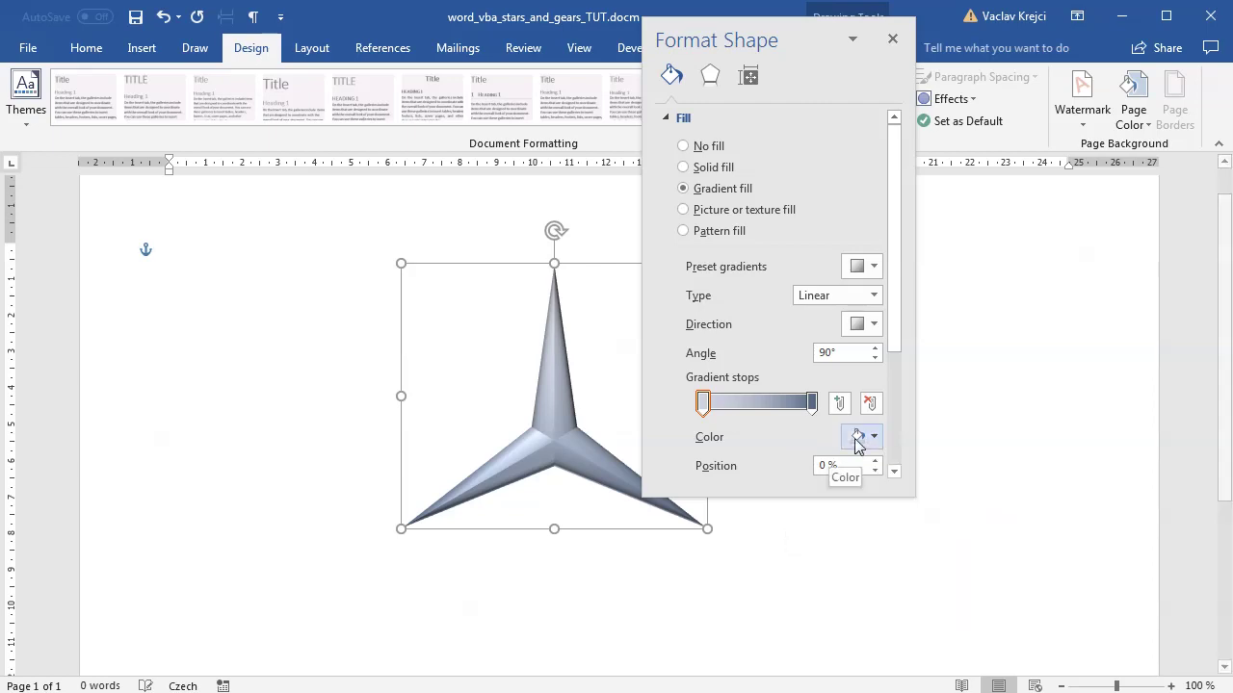
left_click(812, 403)
left_click(855, 439)
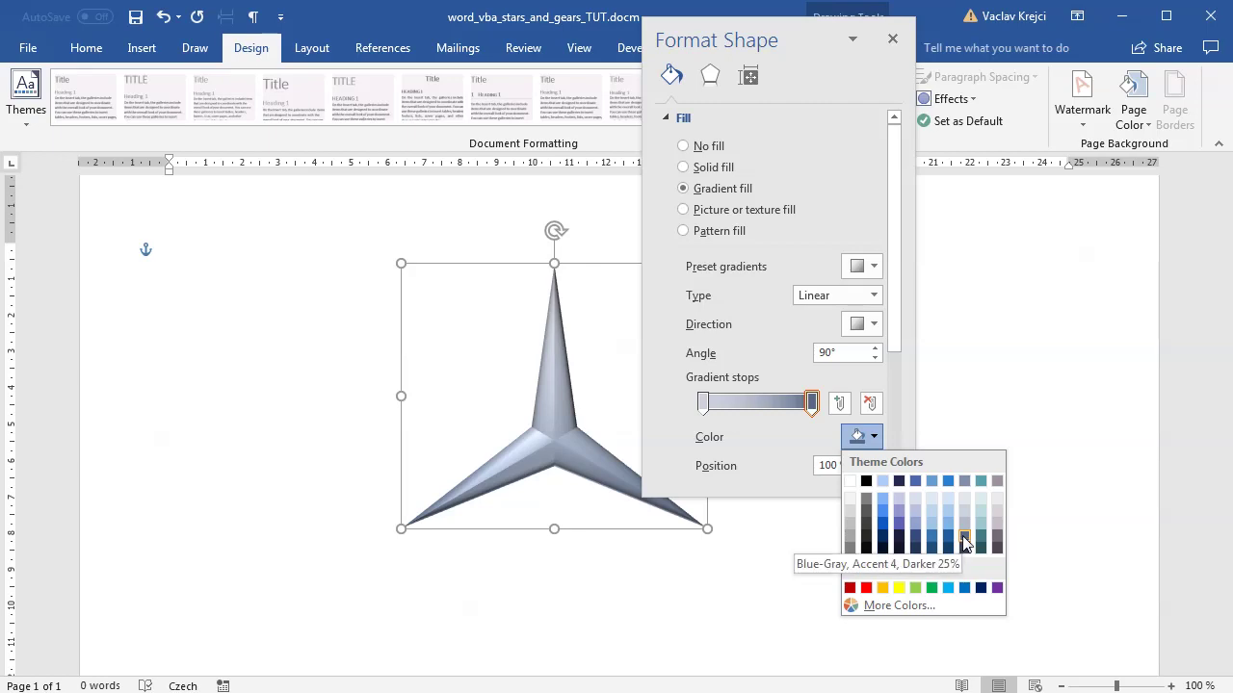
left_click(818, 61)
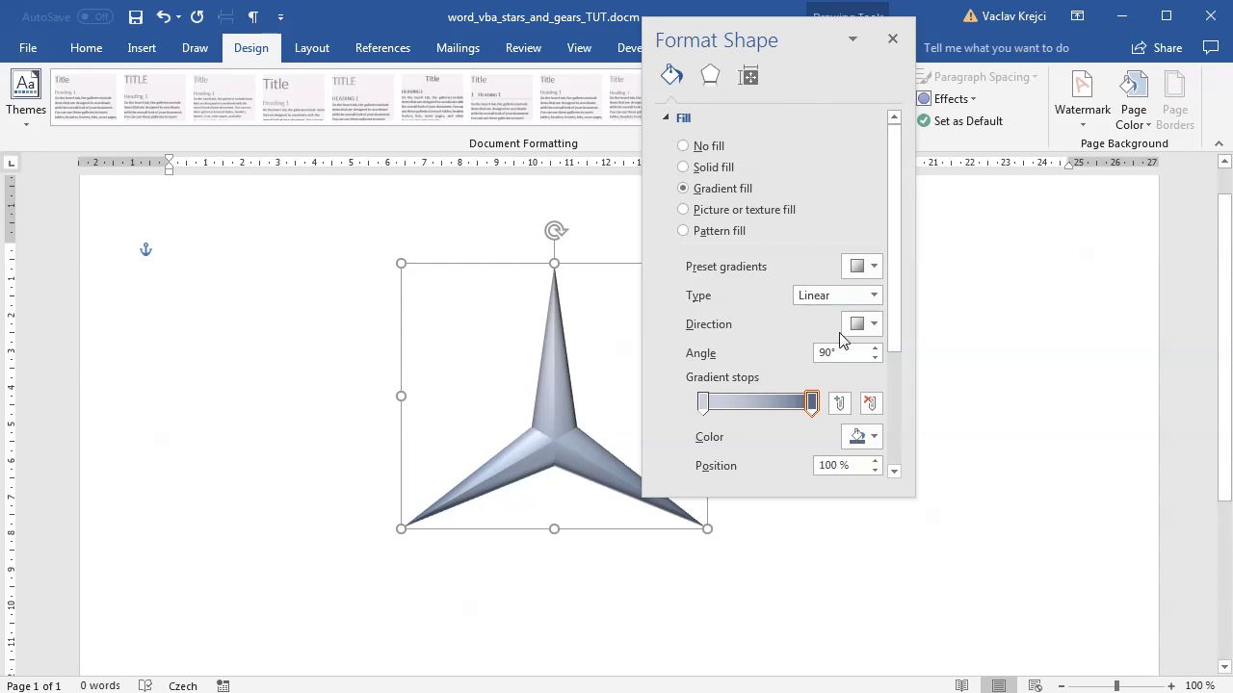
left_click_drag(753, 27, 820, 88)
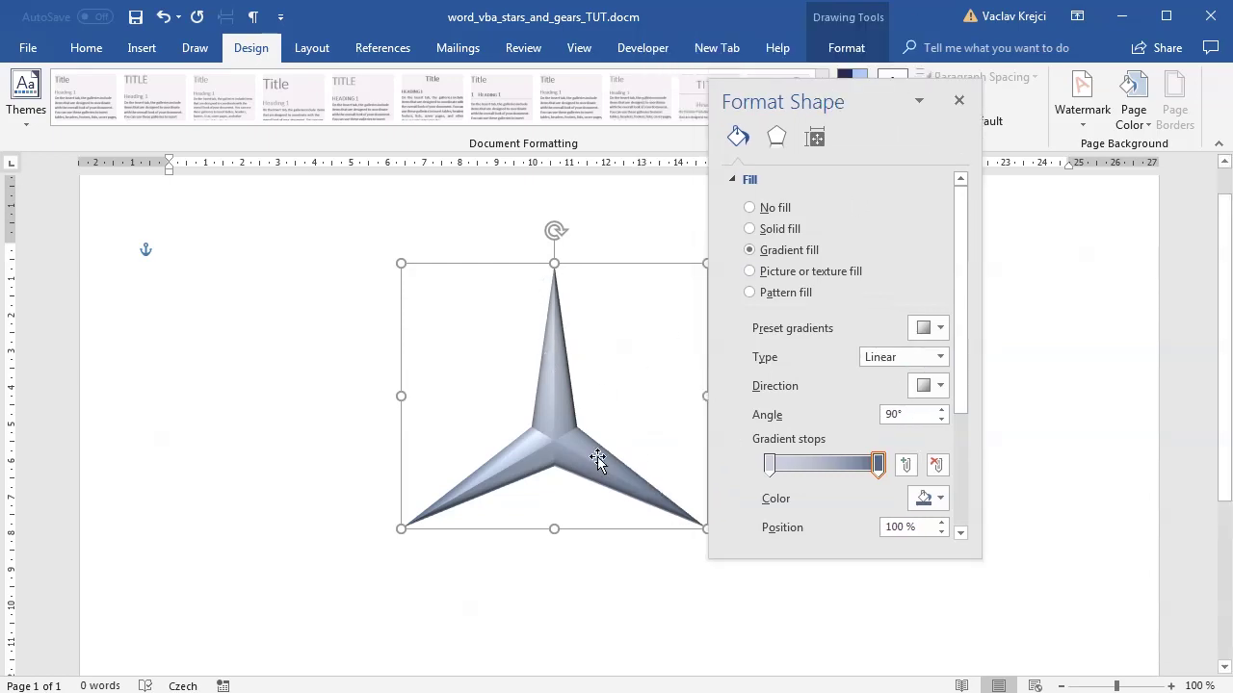
- Keep the gradient angle at 90° and dock the Format Shape pane back on the right
left_click(900, 414)
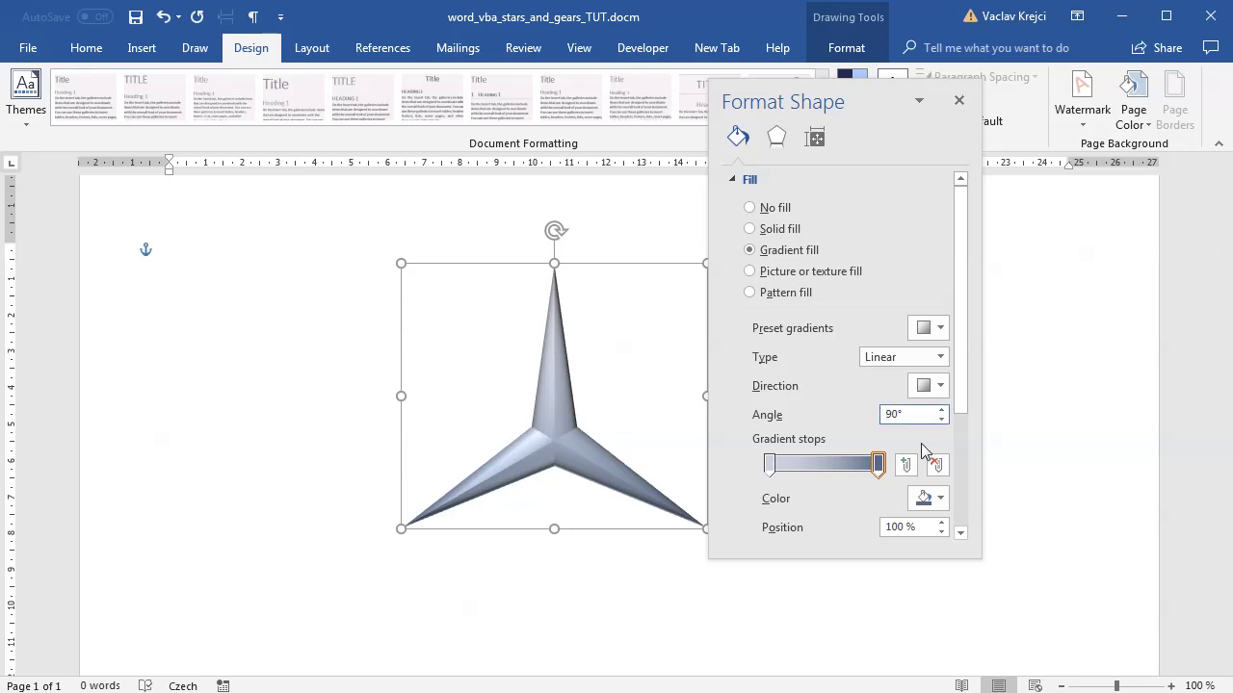
key("Delete")
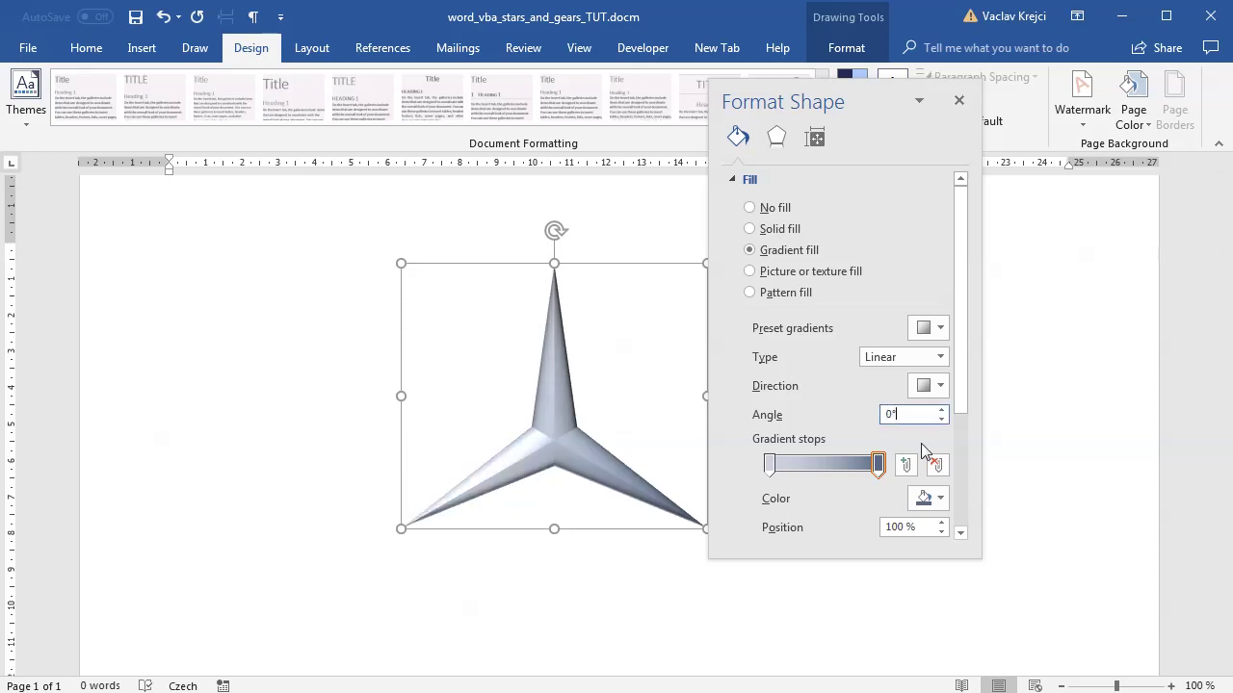
left_click_drag(907, 414, 861, 416)
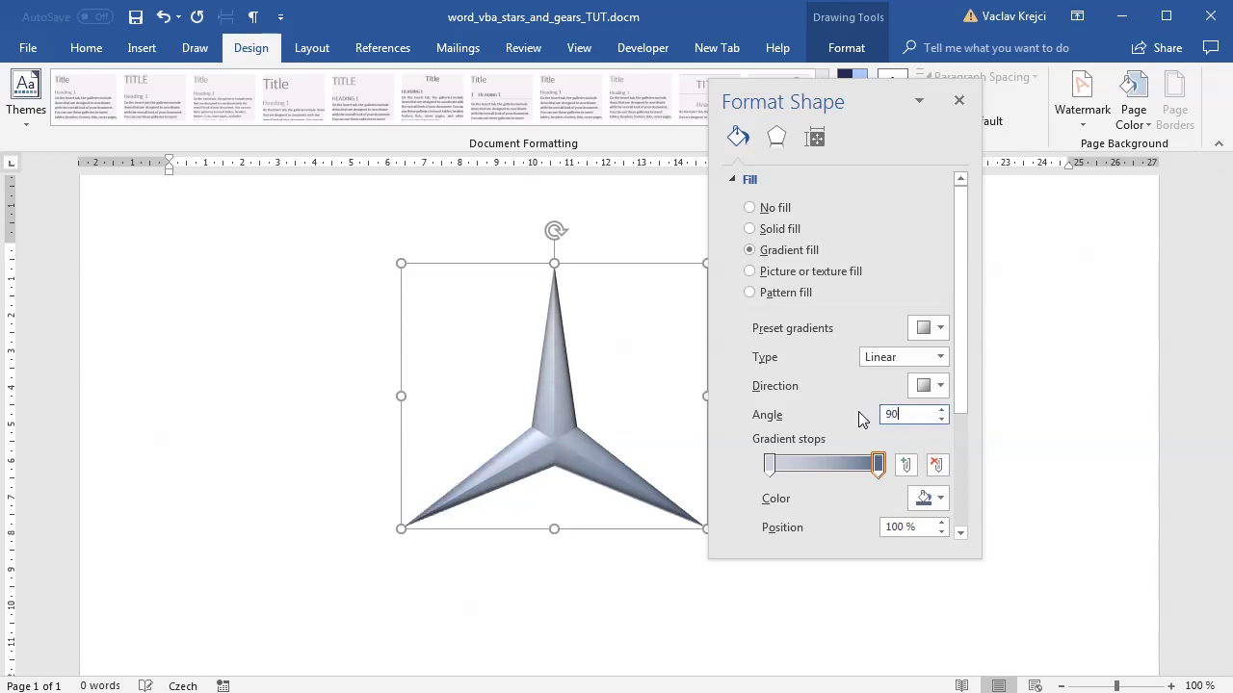
left_click_drag(767, 111, 943, 167)
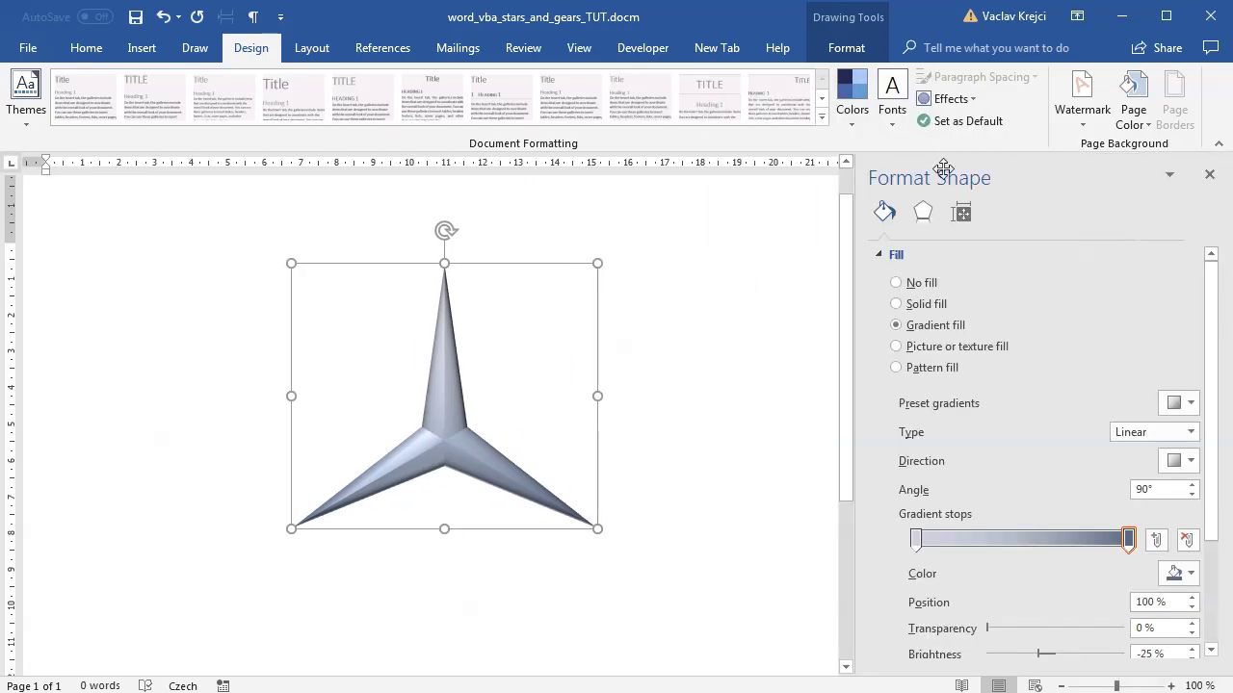
left_click(923, 212)
- Give the star the dark Metal material and the warm Sunrise lighting preset
scroll(1227, 433, "down", 5)
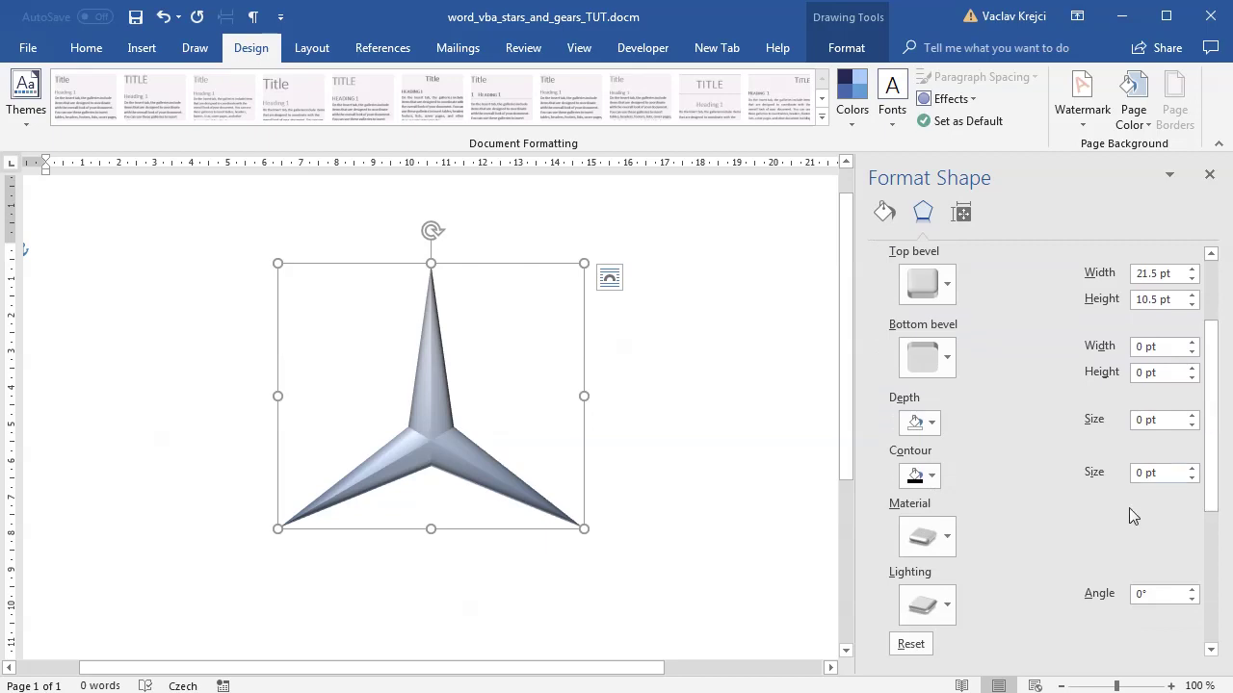
left_click(927, 441)
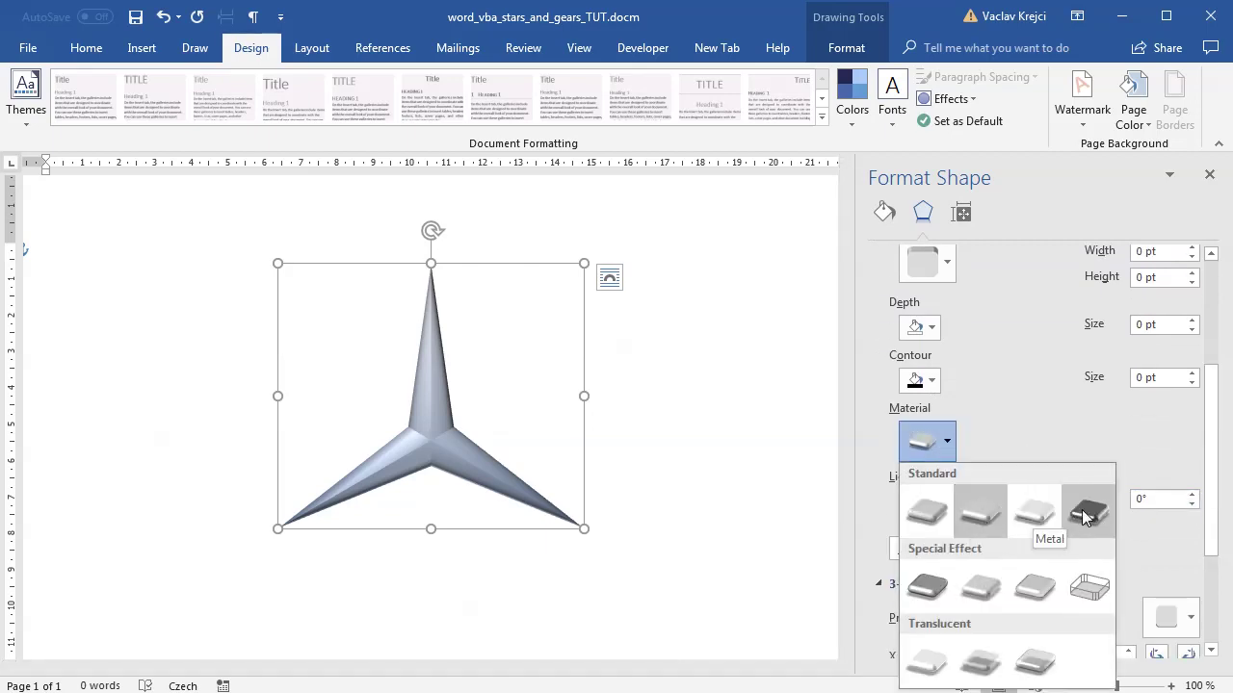
left_click(920, 514)
left_click(925, 441)
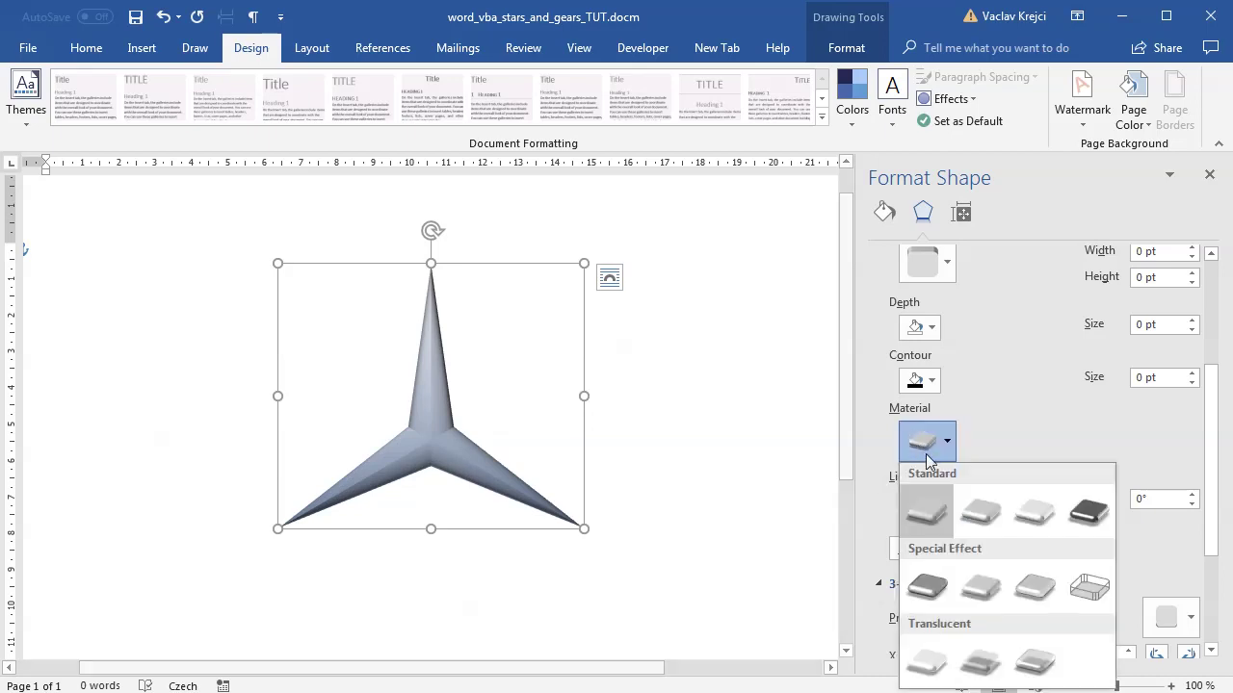
left_click(983, 518)
left_click(925, 445)
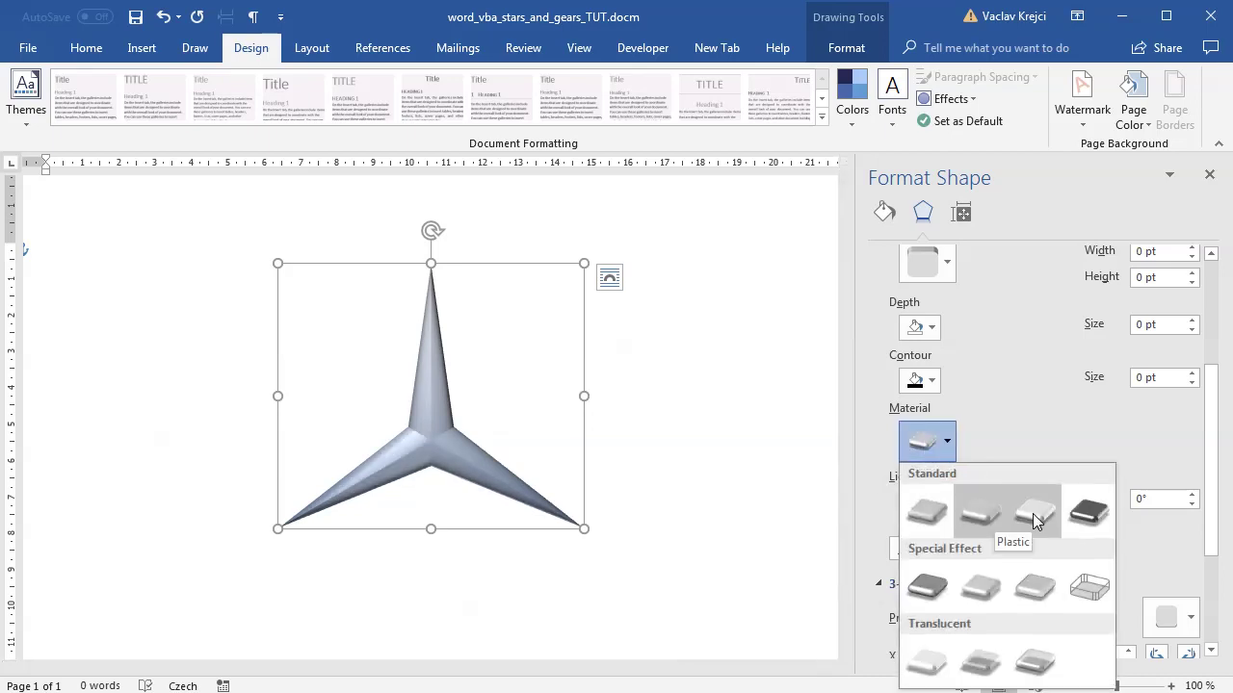
left_click(1032, 514)
left_click(924, 441)
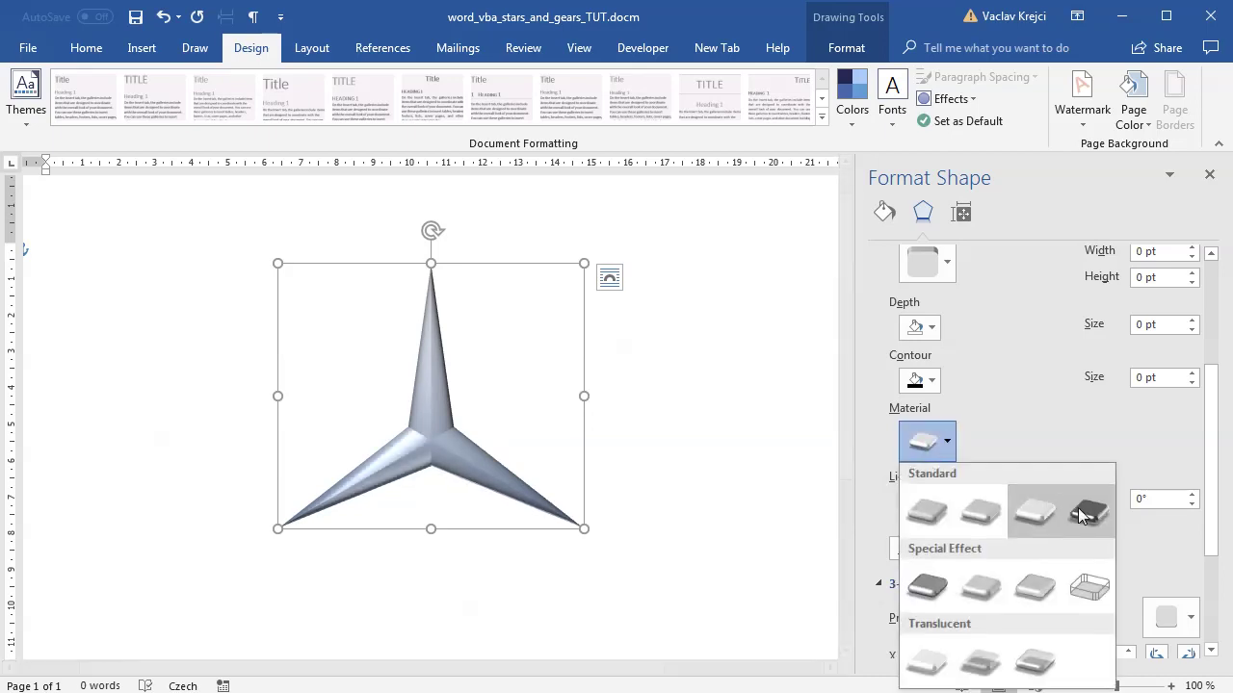
left_click(1050, 501)
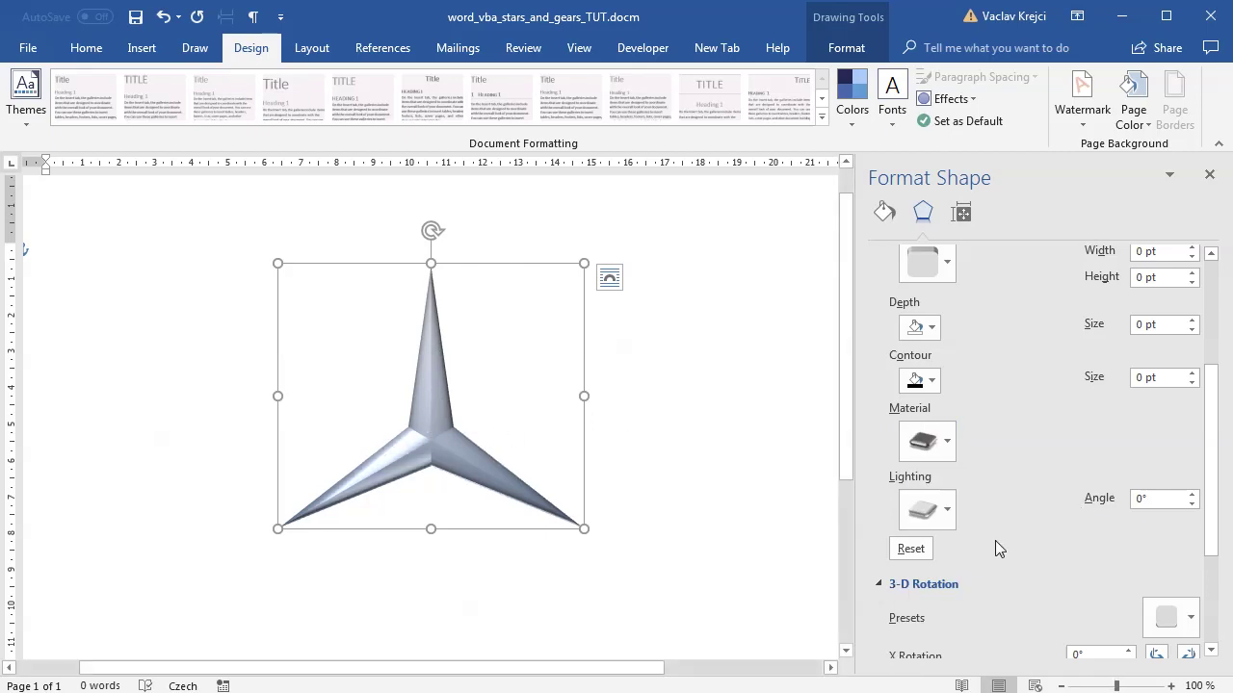
left_click(942, 511)
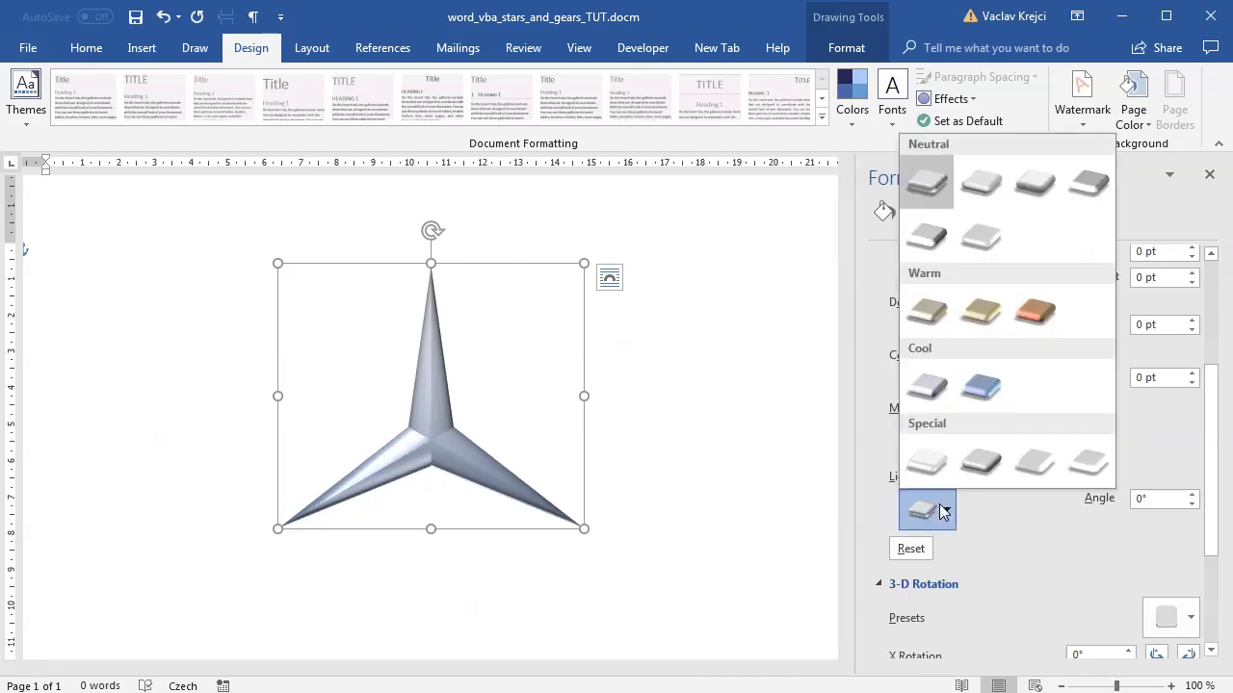
left_click(967, 308)
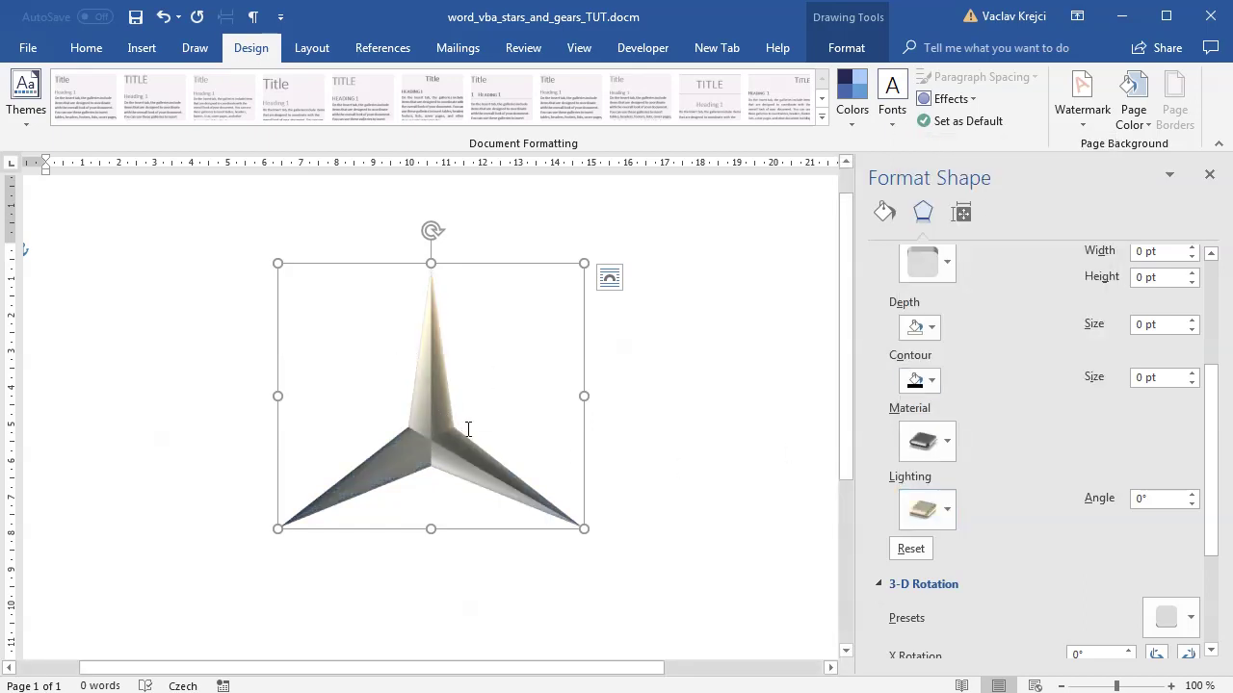
- Raise the top bevel height to 20 pt and set the lighting angle to 10°
left_click_drag(1204, 427, 1208, 360)
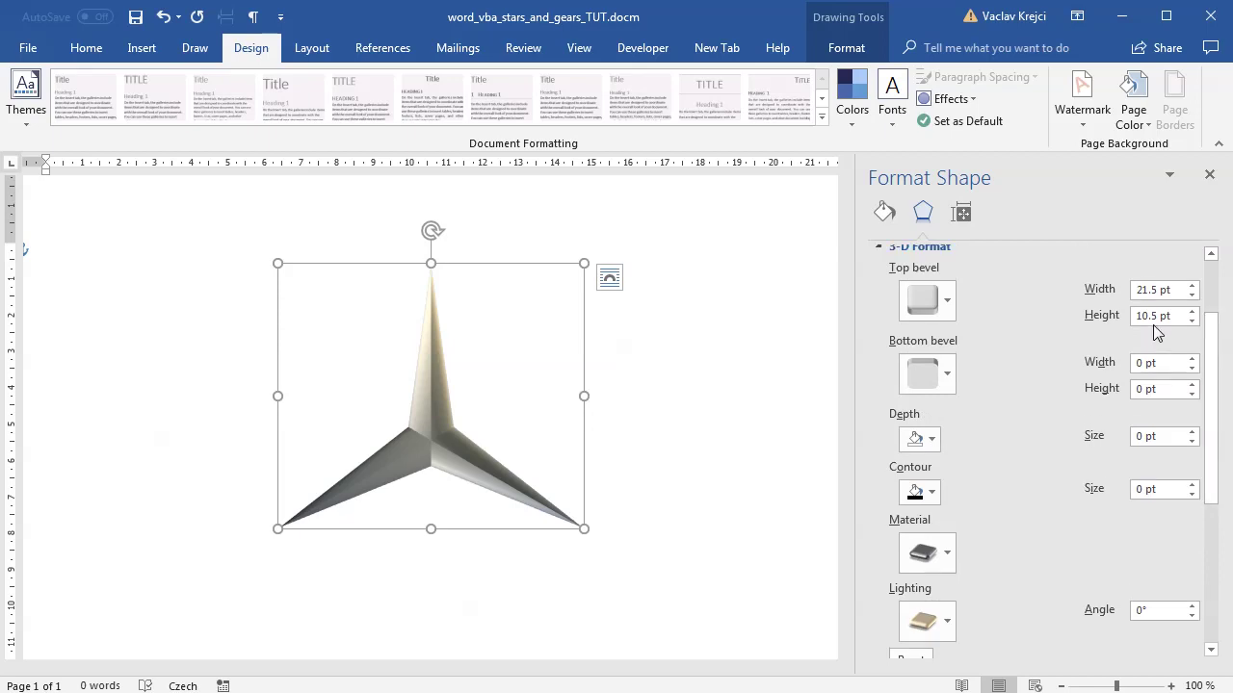
left_click(1154, 317)
left_click(1191, 311)
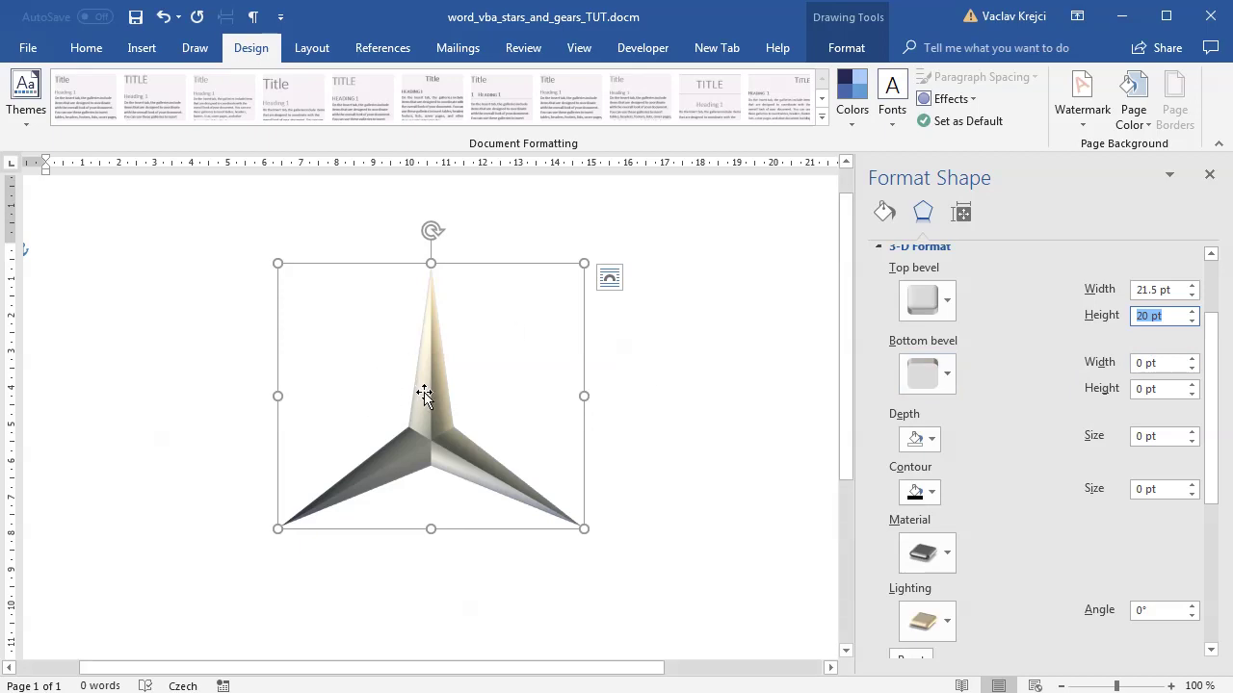
left_click_drag(1211, 484, 1194, 527)
left_click(1166, 526)
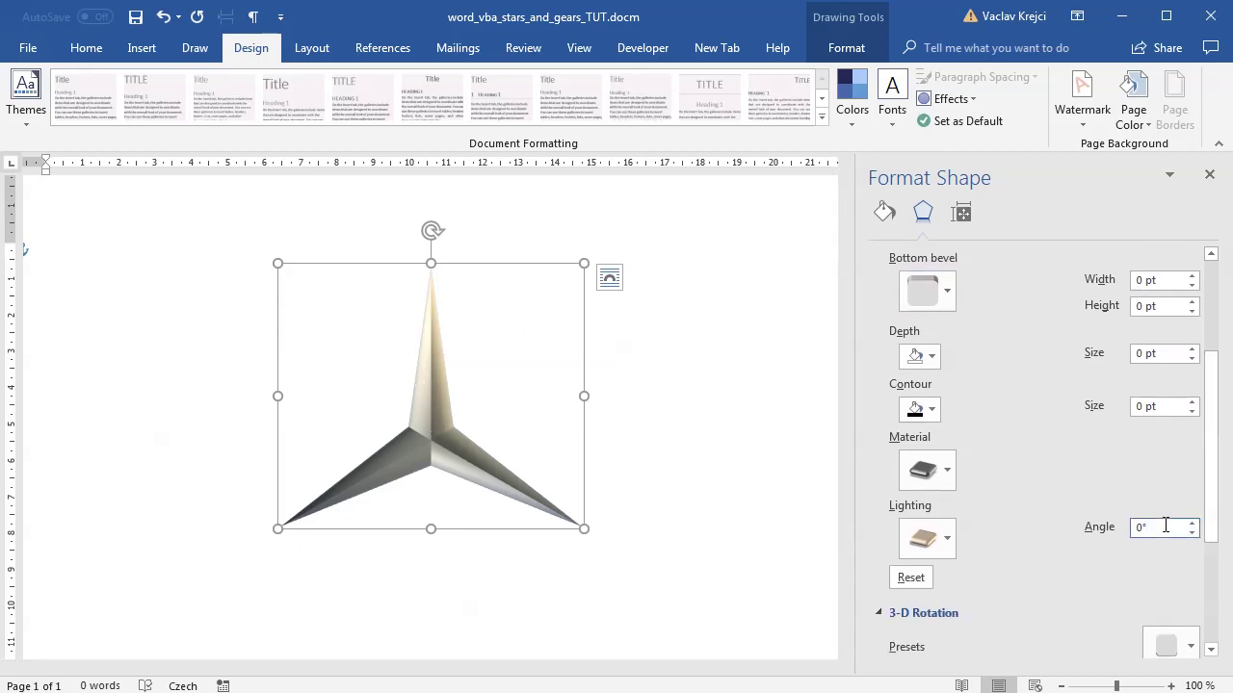
key("Up")
key("Up")
key("Down")
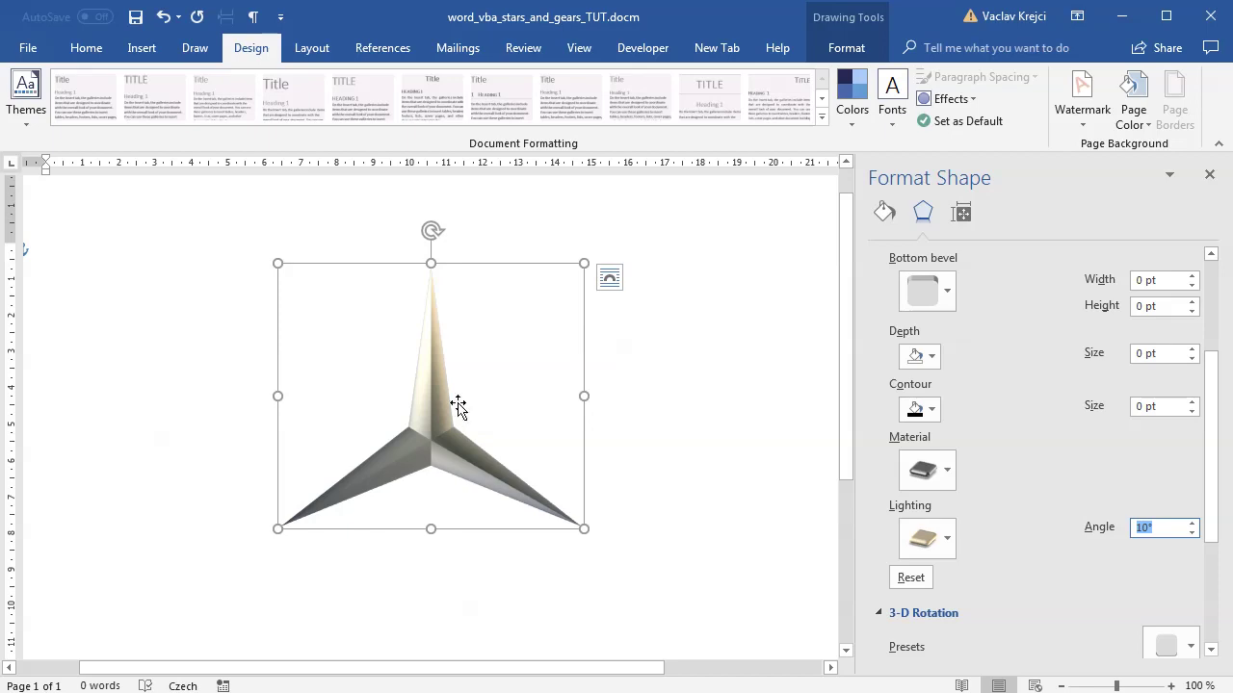
left_click(653, 383)
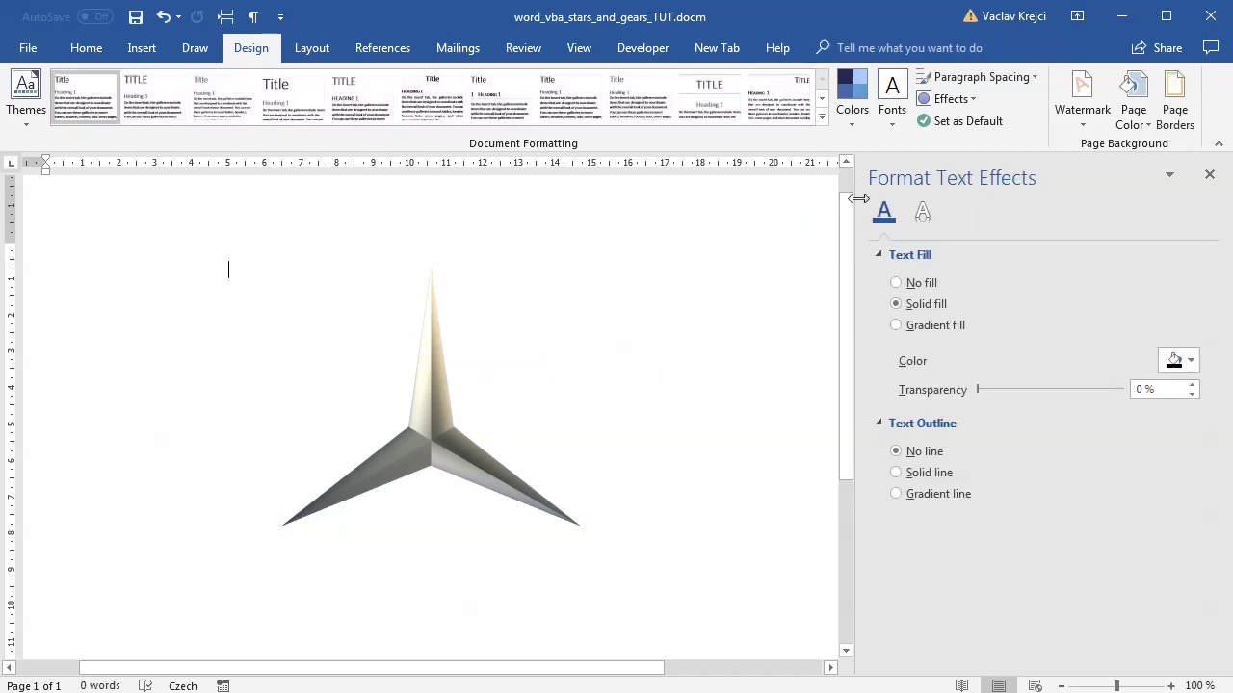
- Set the page colour to dark grey
left_click(1134, 120)
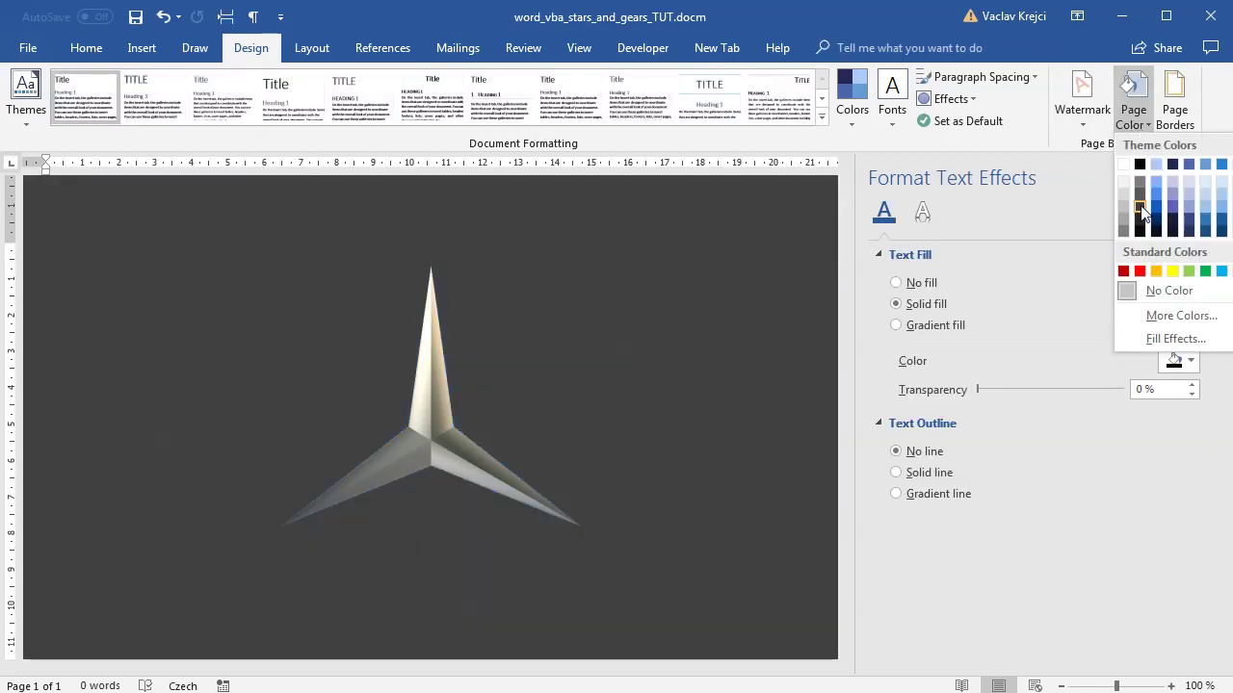
left_click(1140, 209)
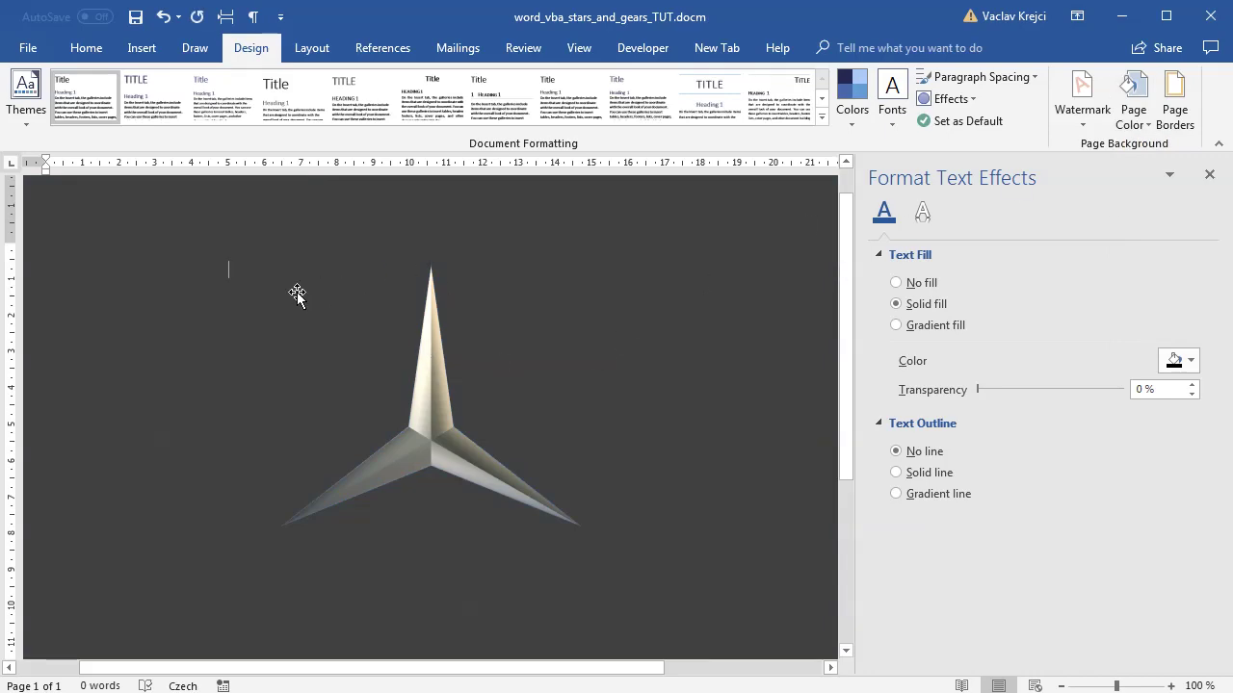
left_click(89, 48)
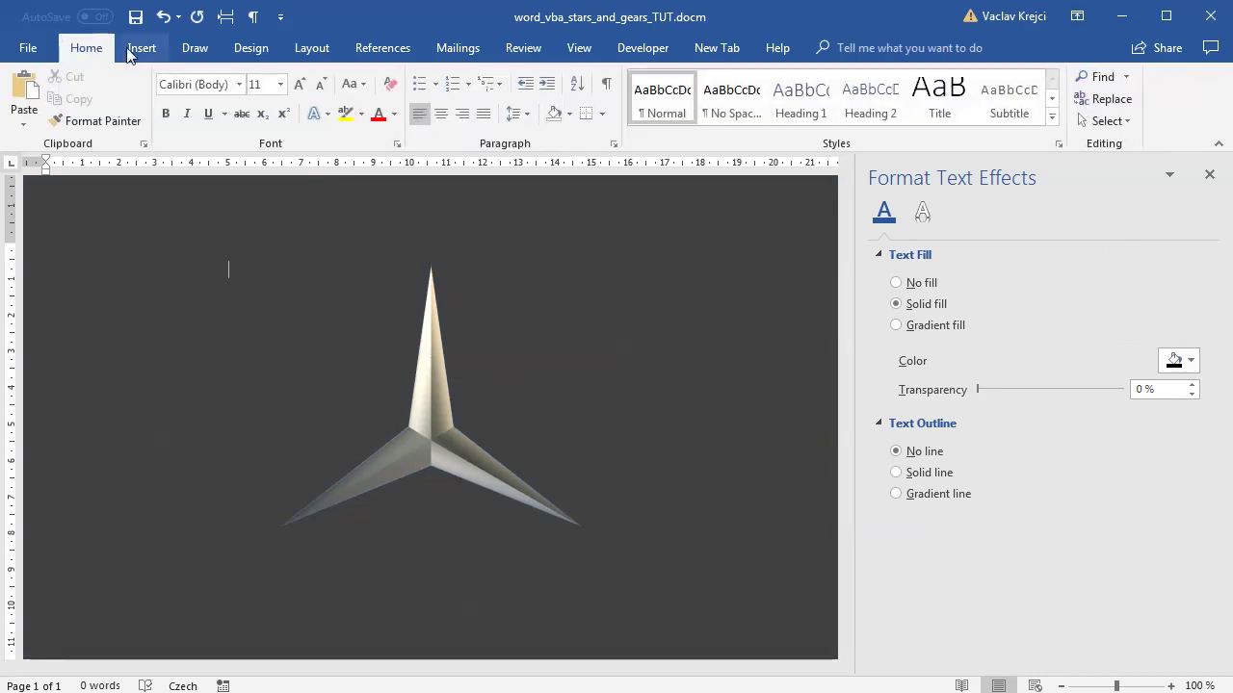
- Draw a trial circle over the star, delete it, and reopen the Shapes list
left_click(142, 49)
left_click(187, 122)
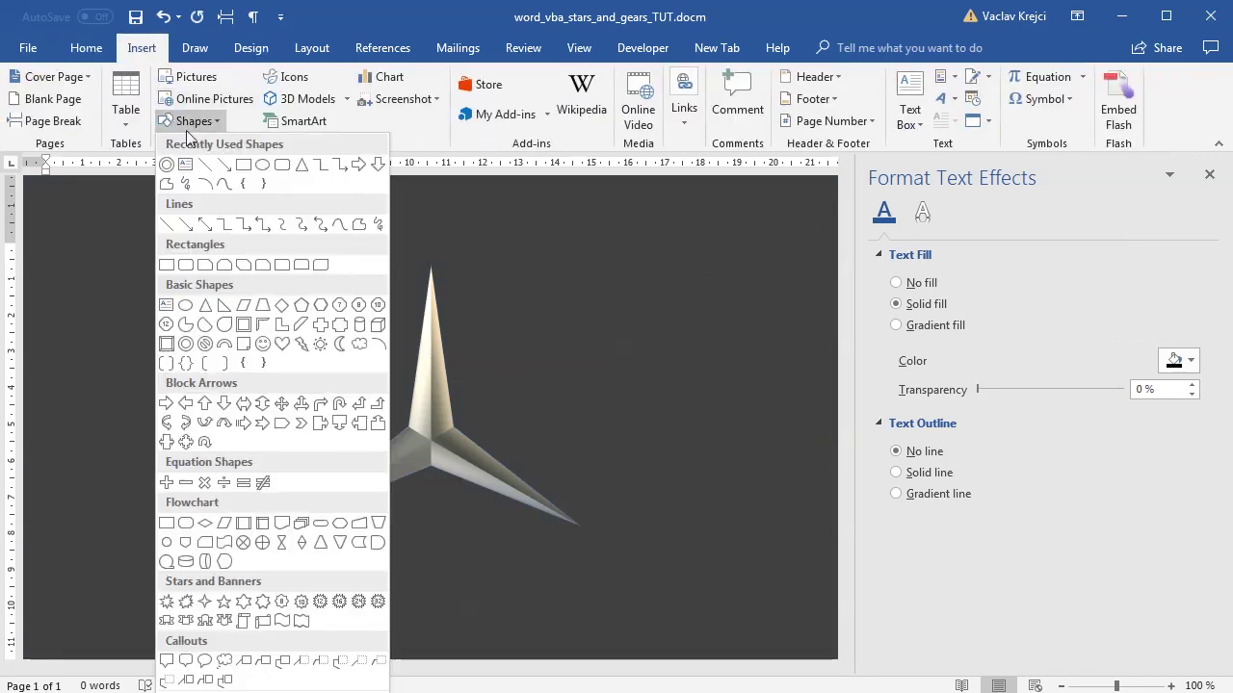
left_click(260, 166)
mouse_move(262, 264)
left_mouse_down()
mouse_move(514, 548)
mouse_move(547, 549)
left_mouse_up()
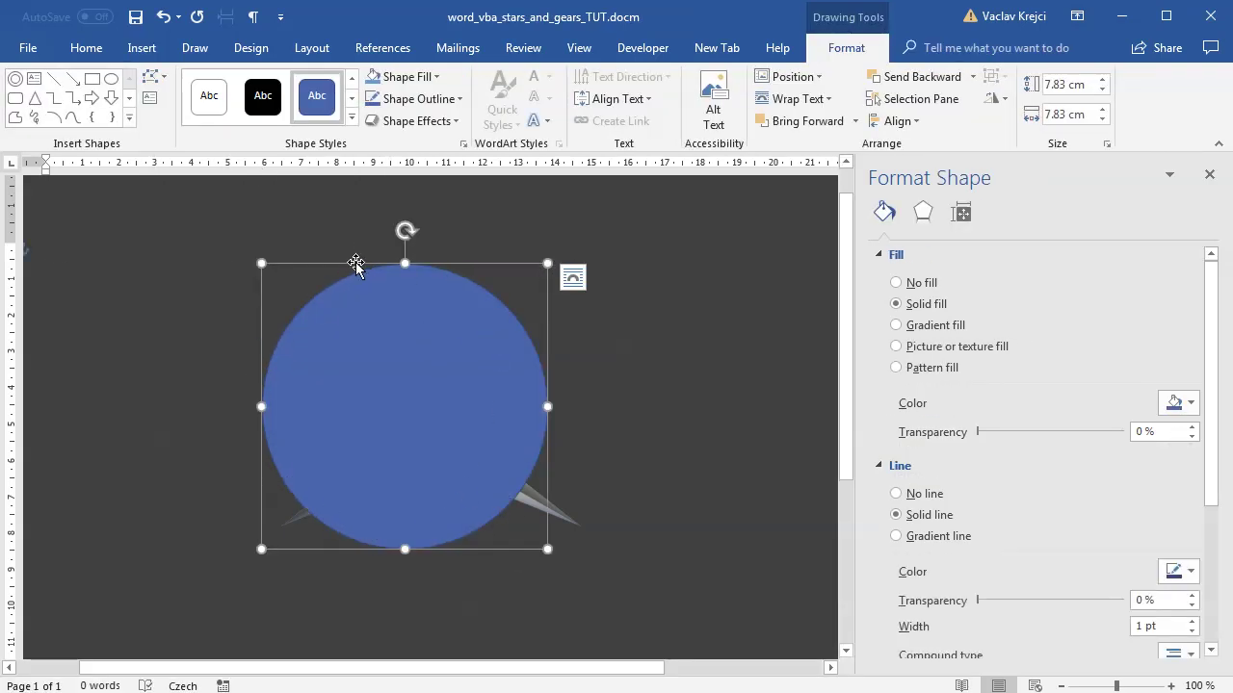
key("Delete")
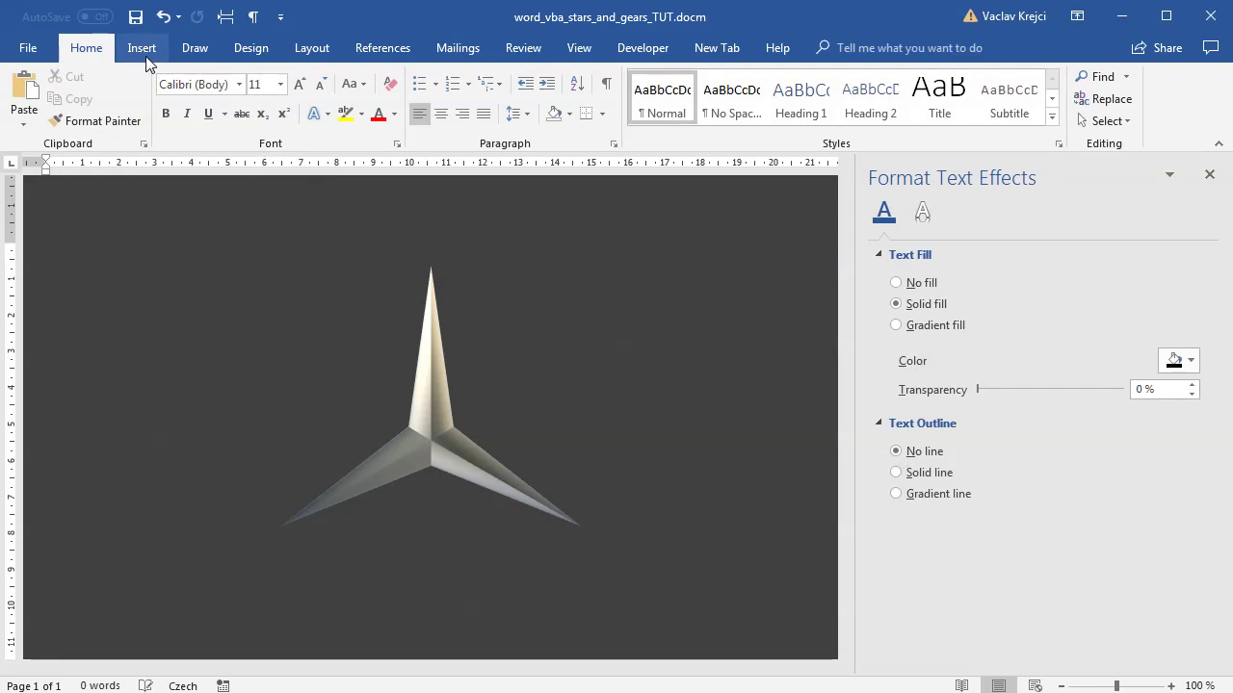
left_click(143, 50)
left_click(201, 121)
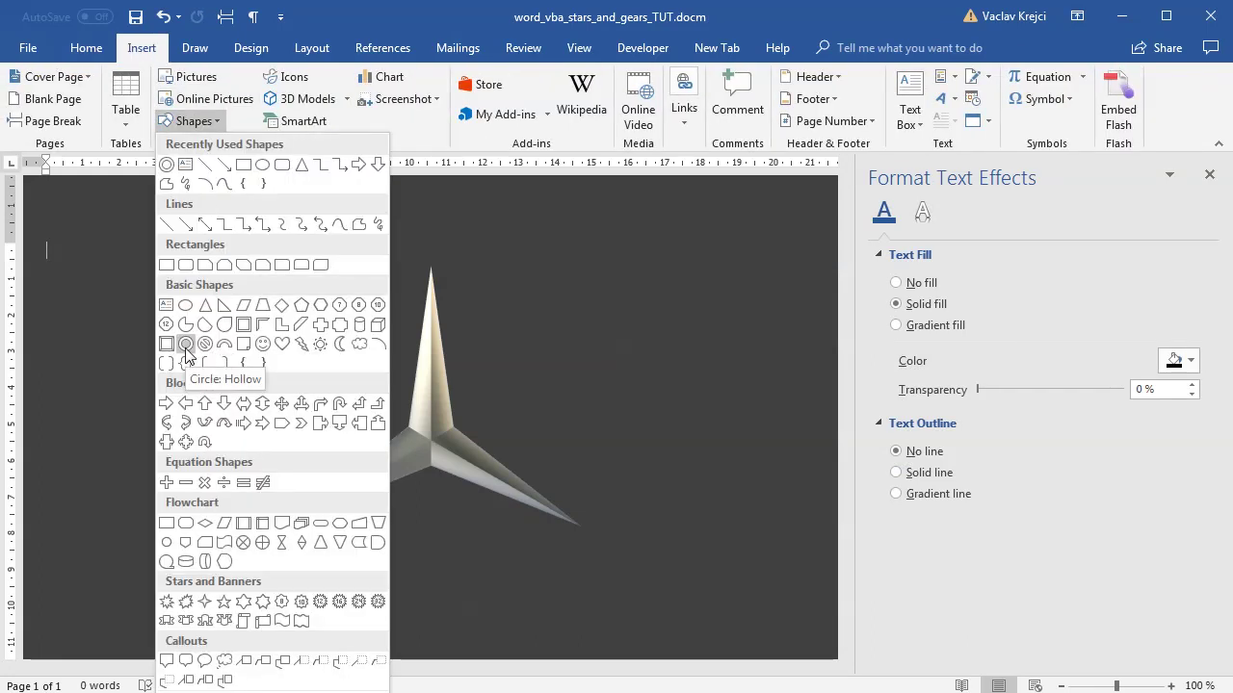
- Draw a Circle: Hollow around the star, thin it into a narrow ring, and centre it
left_click(186, 345)
left_click_drag(260, 258, 620, 546)
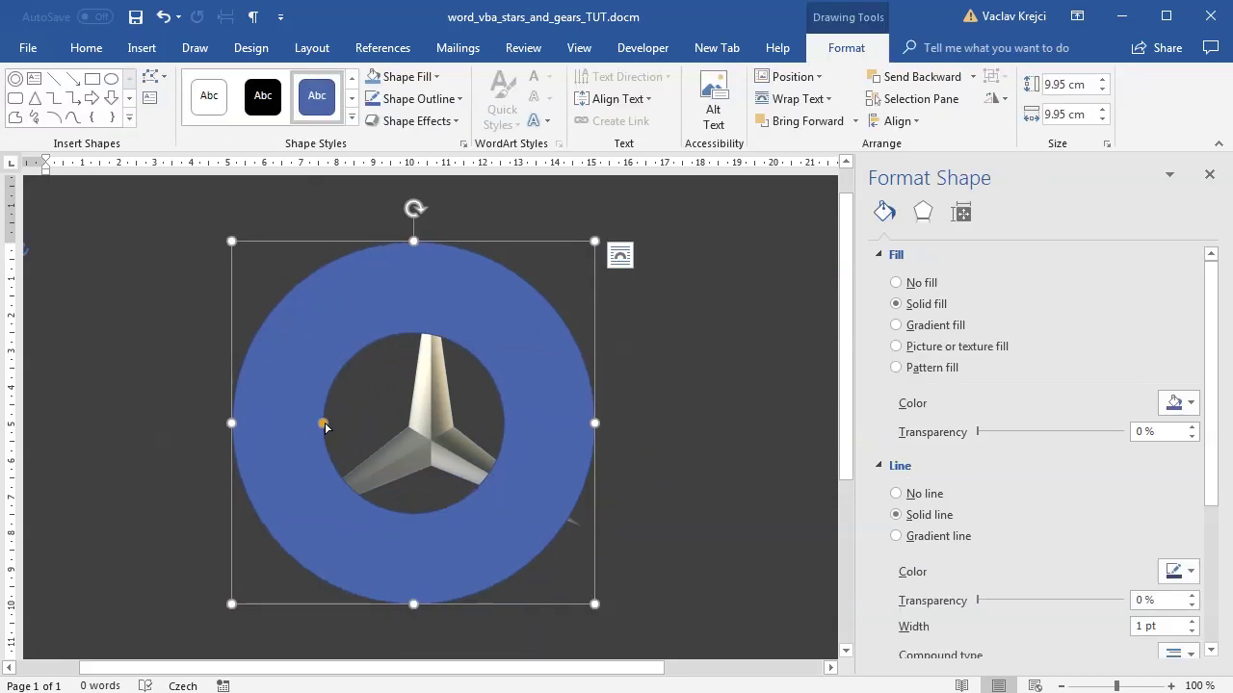
left_click_drag(325, 424, 252, 418)
mouse_move(506, 292)
left_mouse_down()
mouse_move(519, 298)
mouse_move(516, 286)
left_mouse_up()
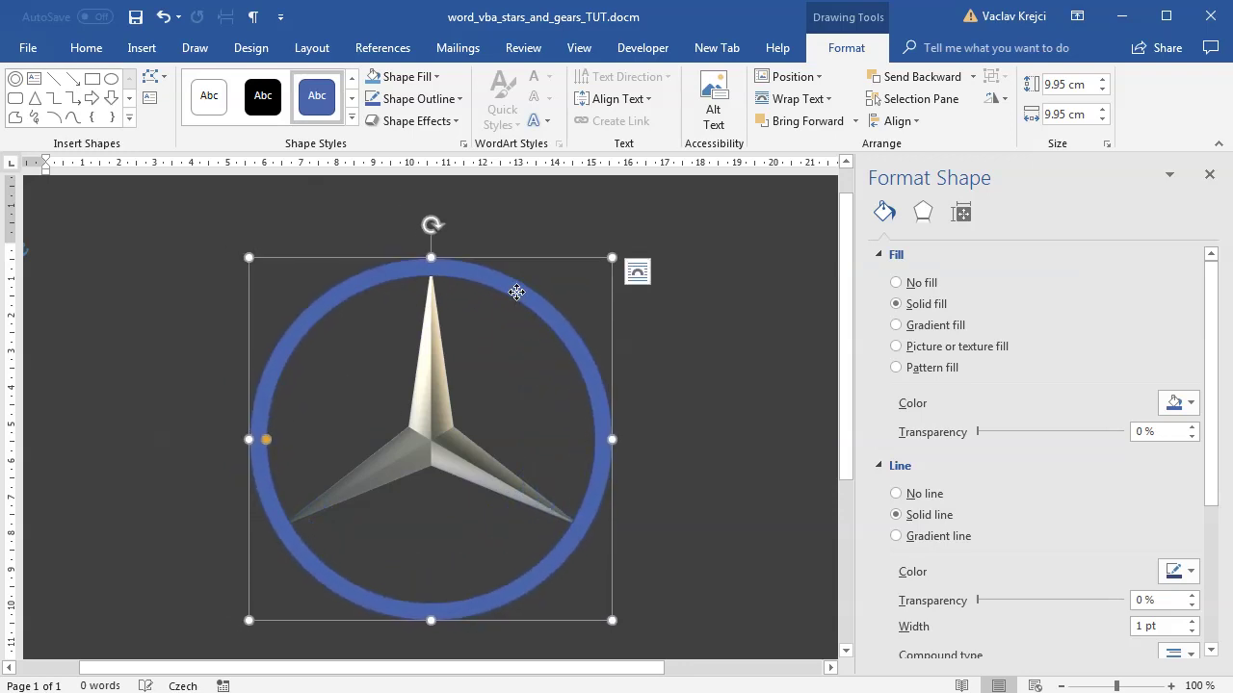
- Send the ring behind the star and give it a gradient fill
right_click(516, 286)
left_click(585, 510)
left_click(920, 328)
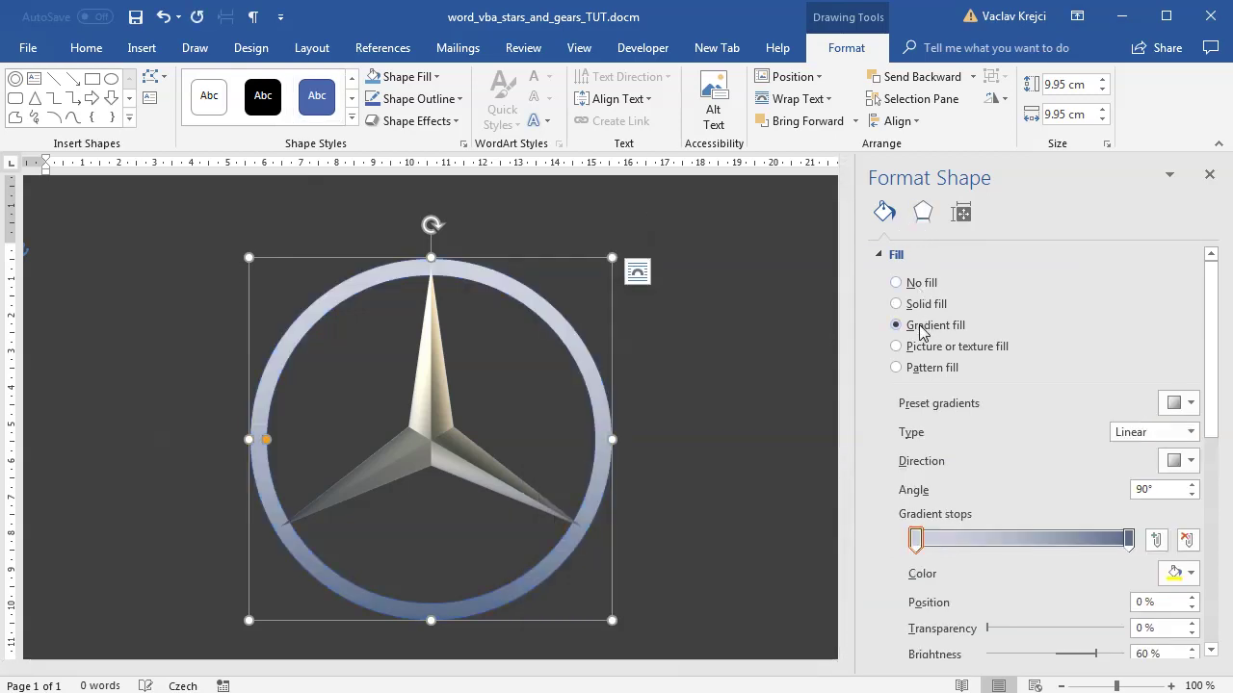
scroll(963, 482, "down", 5)
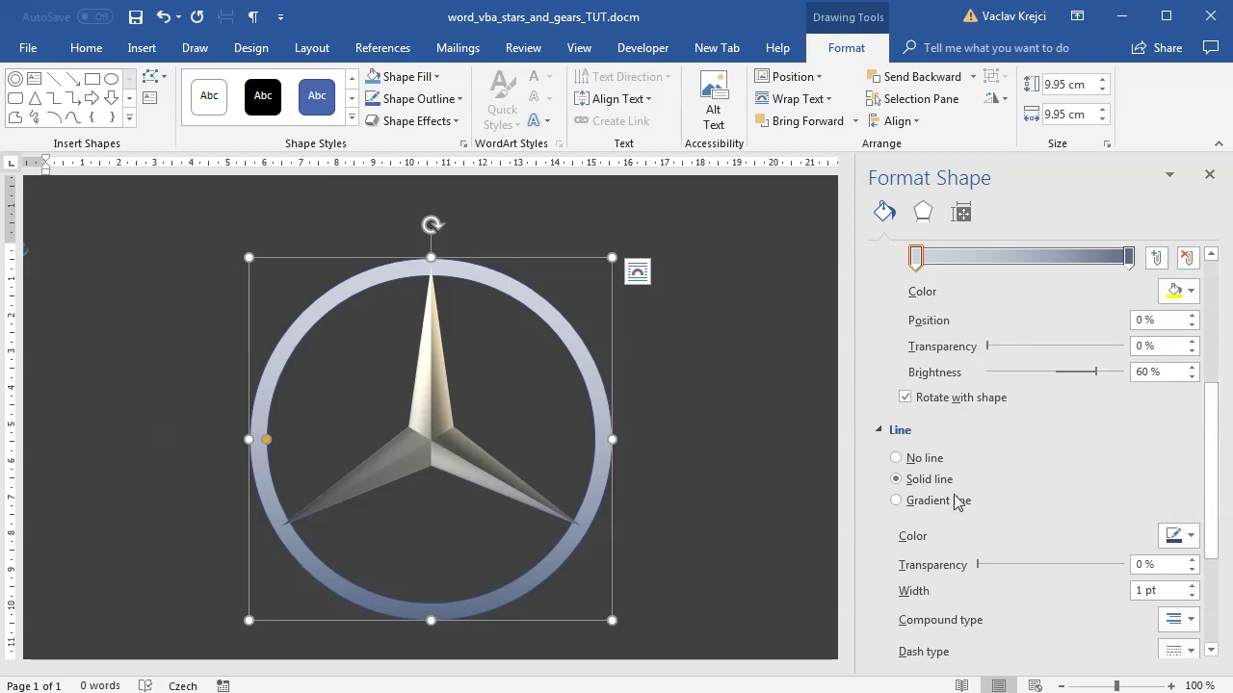
scroll(1005, 267, "up", 3)
- Apply the Perspective: Front rotation to the ring and set its top bevel width
left_click(923, 212)
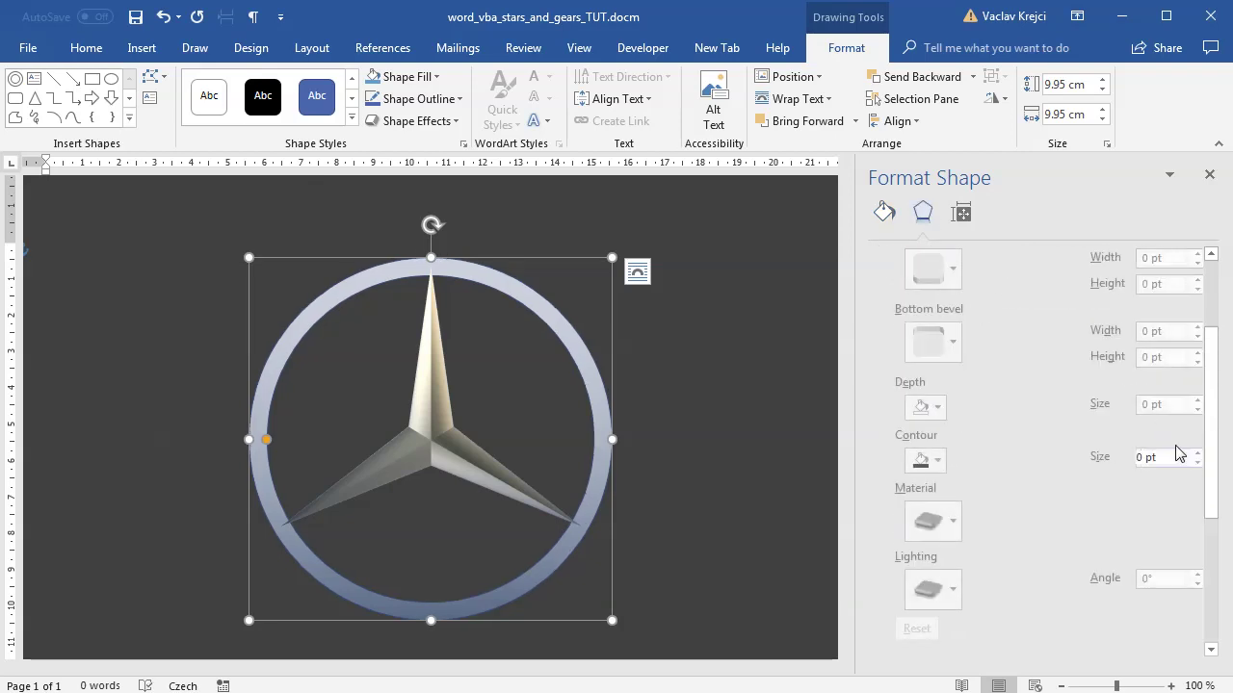
left_click_drag(1204, 416, 1219, 507)
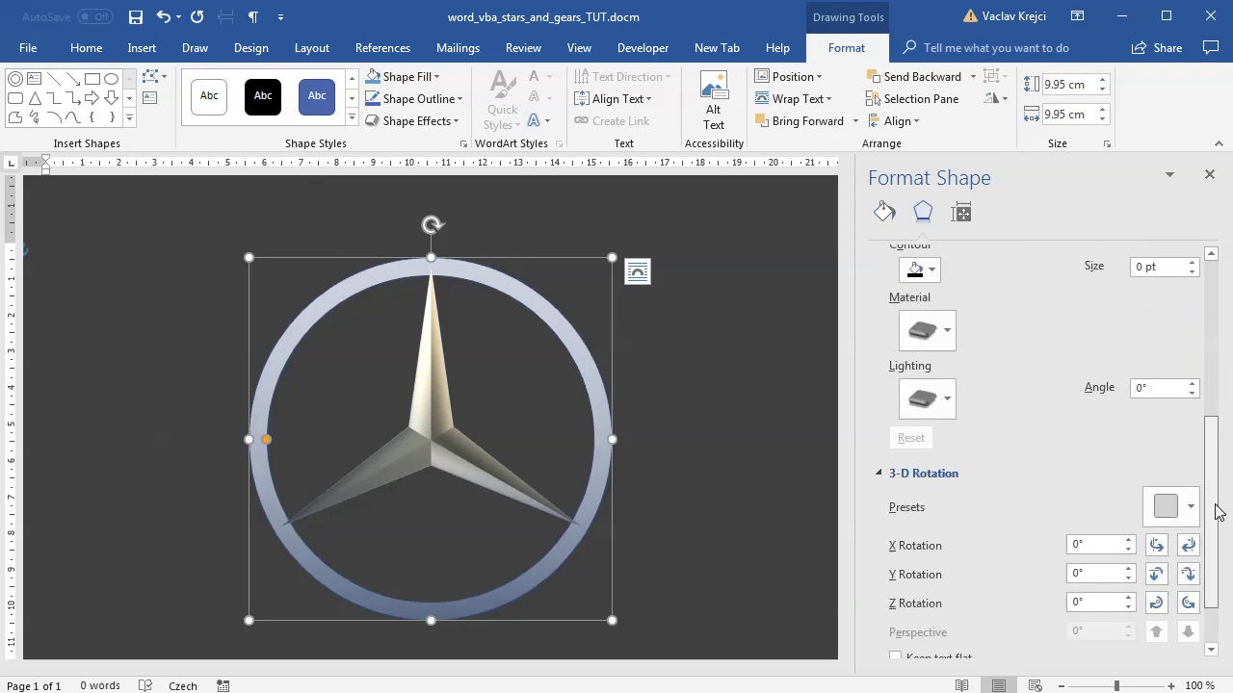
left_click(1166, 508)
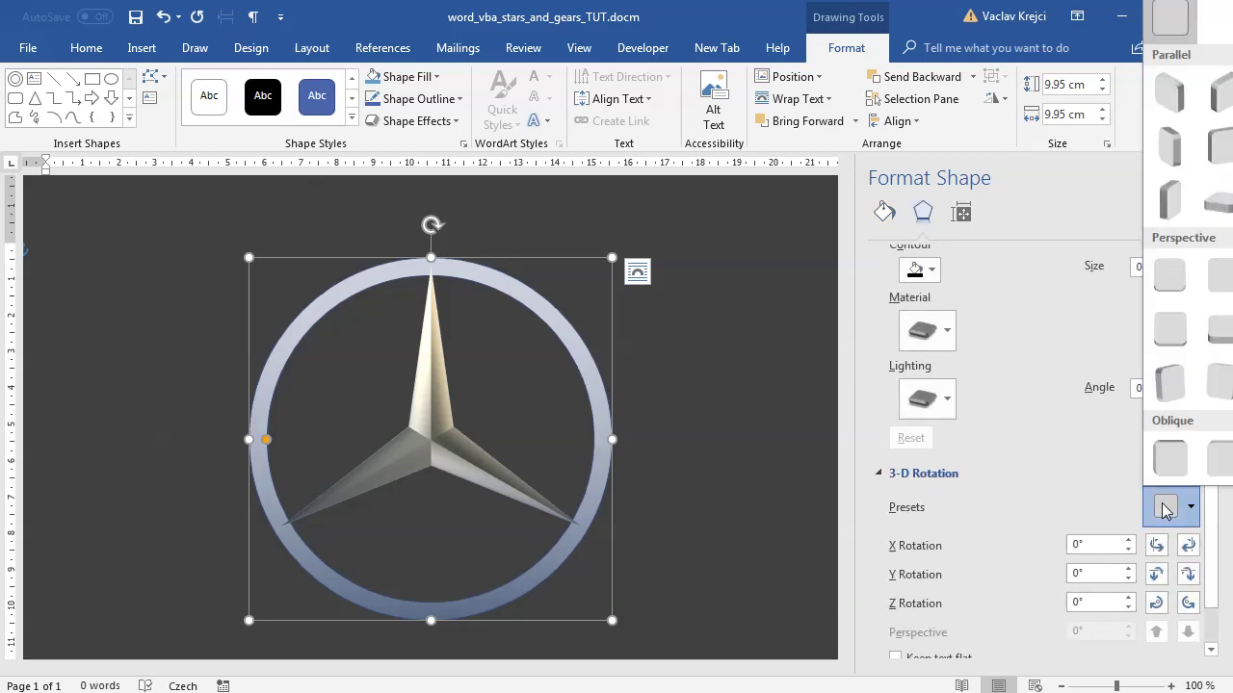
left_click(1161, 285)
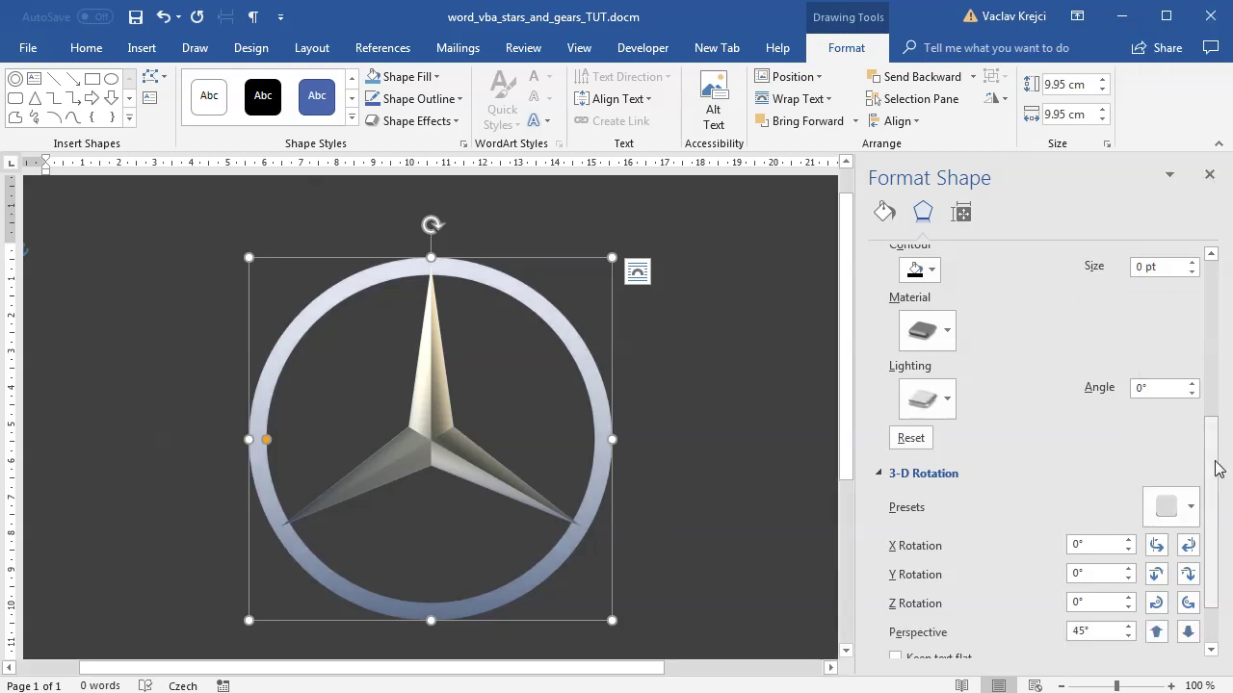
left_click_drag(1216, 468, 1211, 346)
left_click(1164, 329)
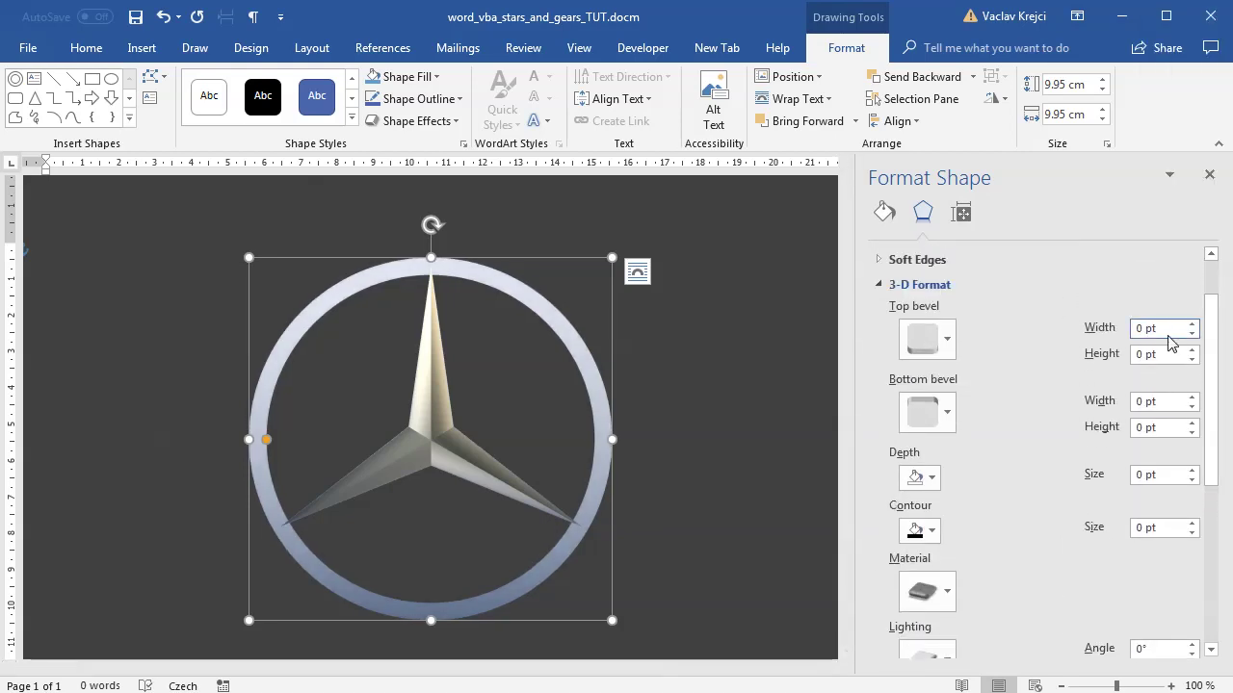
scroll(1169, 342, "up", 11)
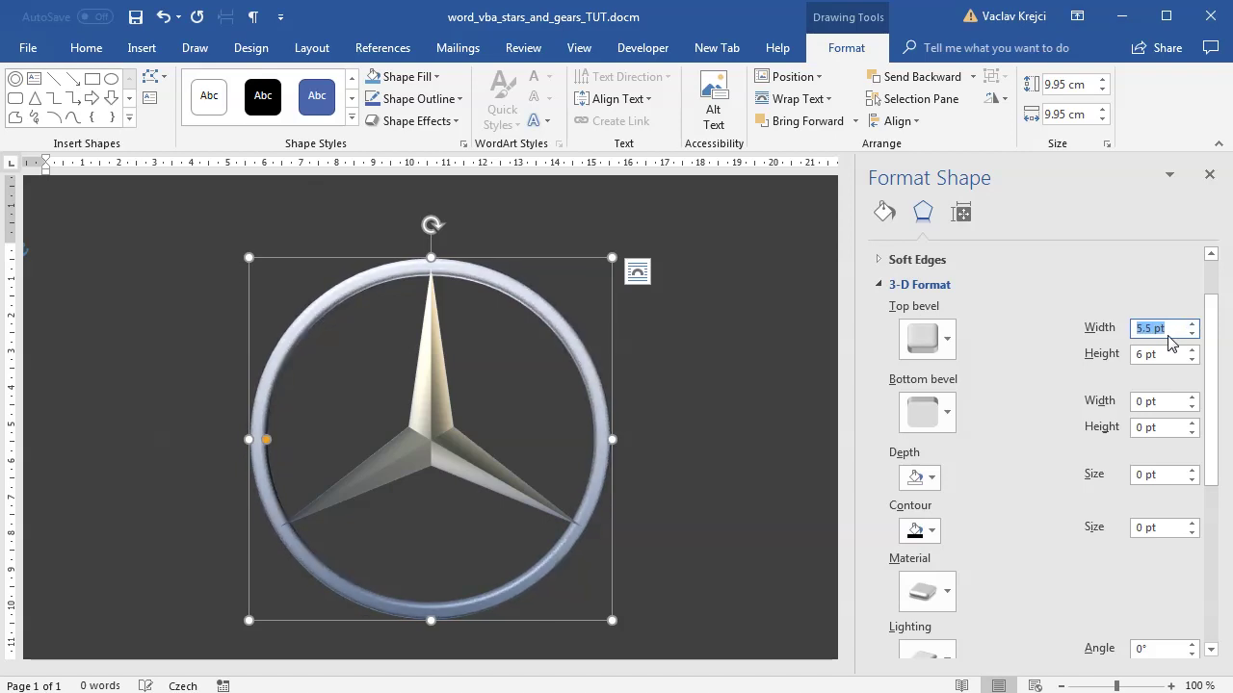
scroll(1170, 342, "up", 2)
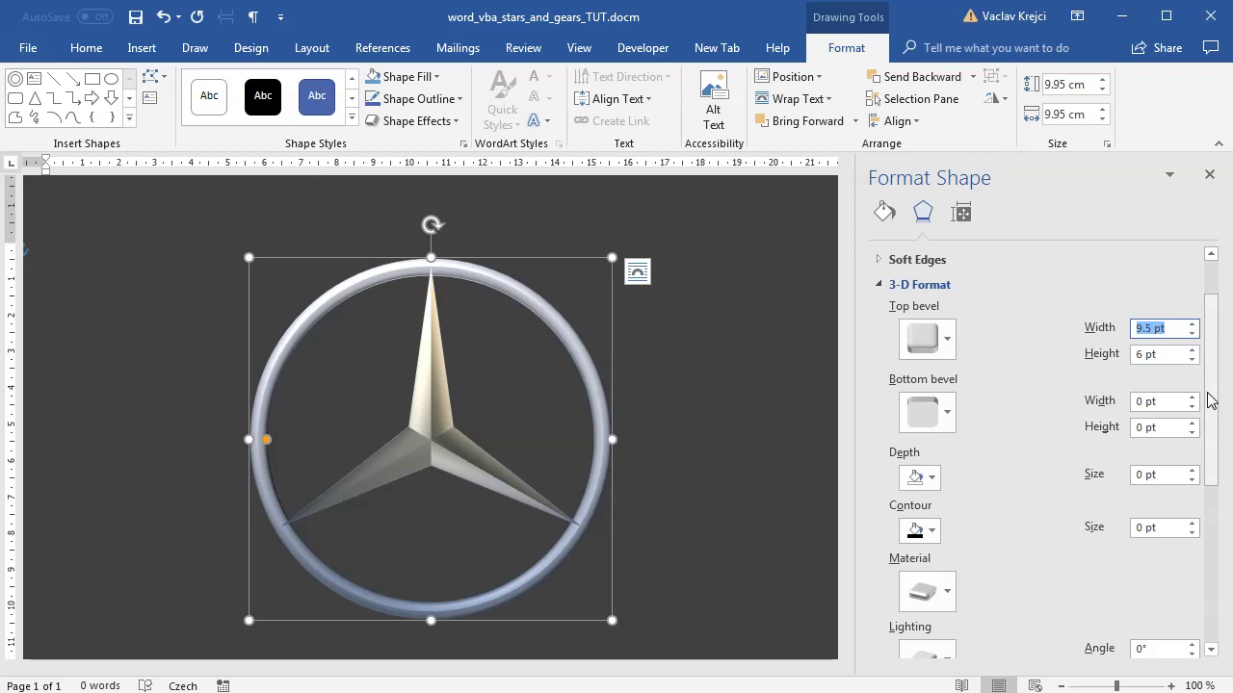
left_click_drag(1205, 393, 1104, 473)
- Give the ring a dark material, warm lighting, and a 10° lighting angle
left_click(932, 421)
left_click(1081, 498)
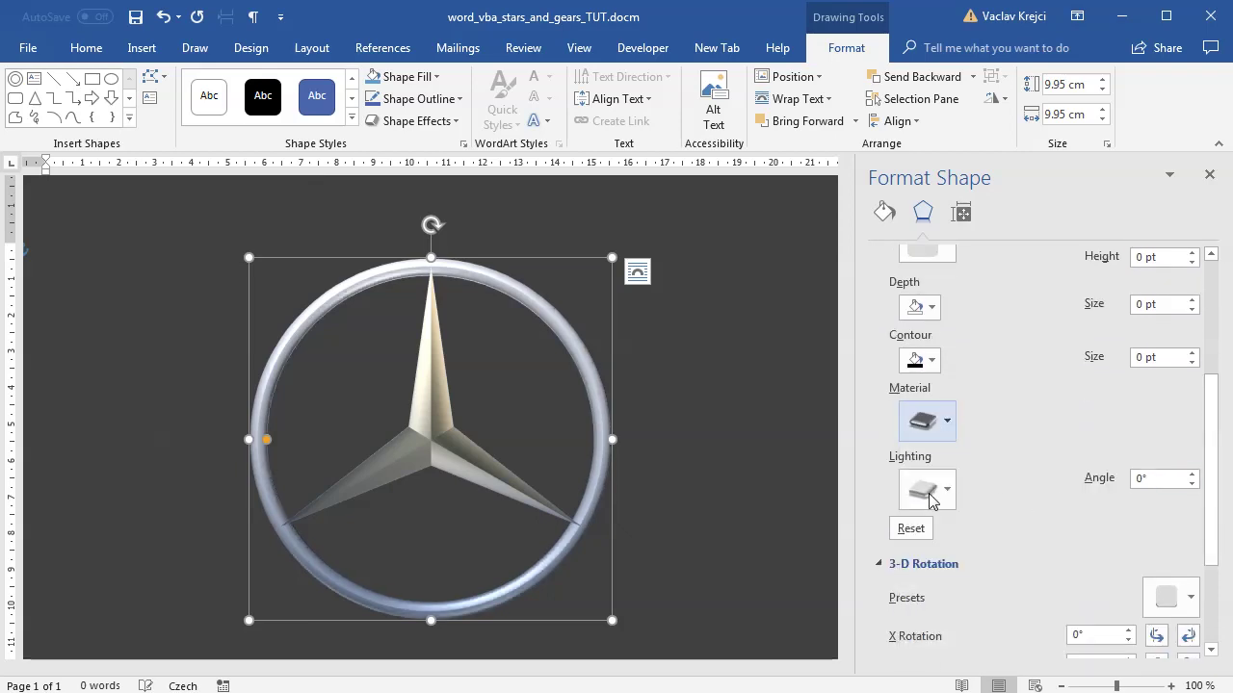
left_click(925, 493)
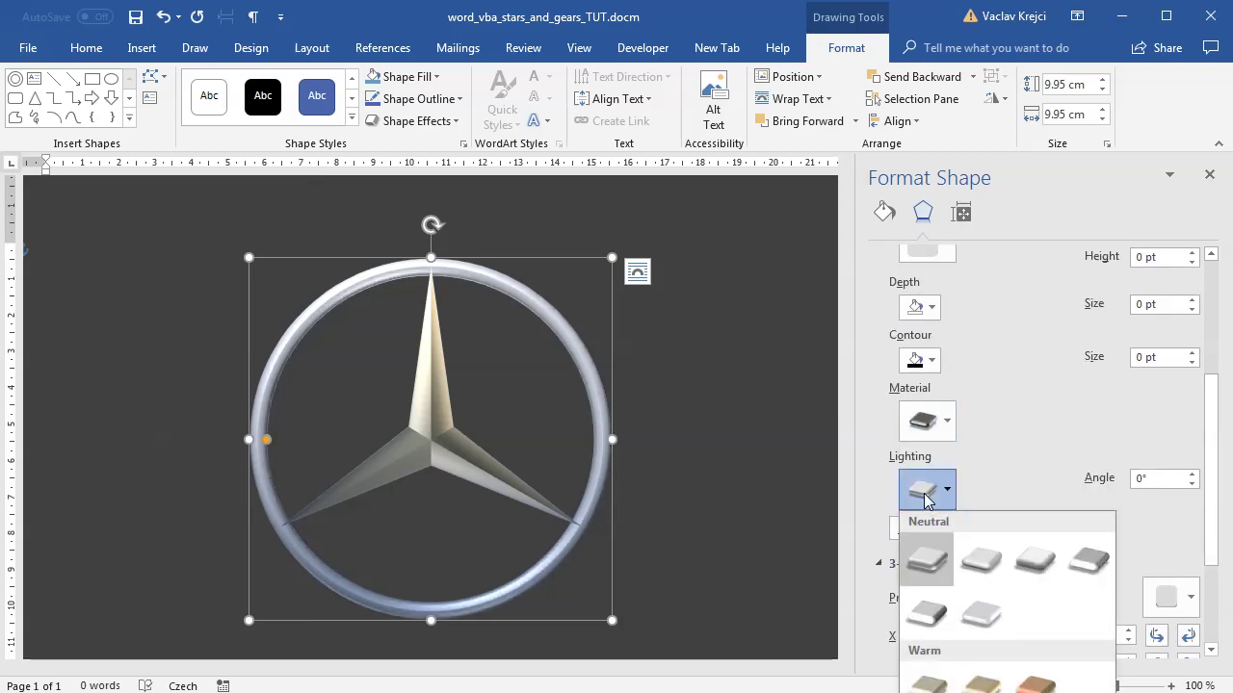
left_click(982, 682)
scroll(1212, 481, "down", 2)
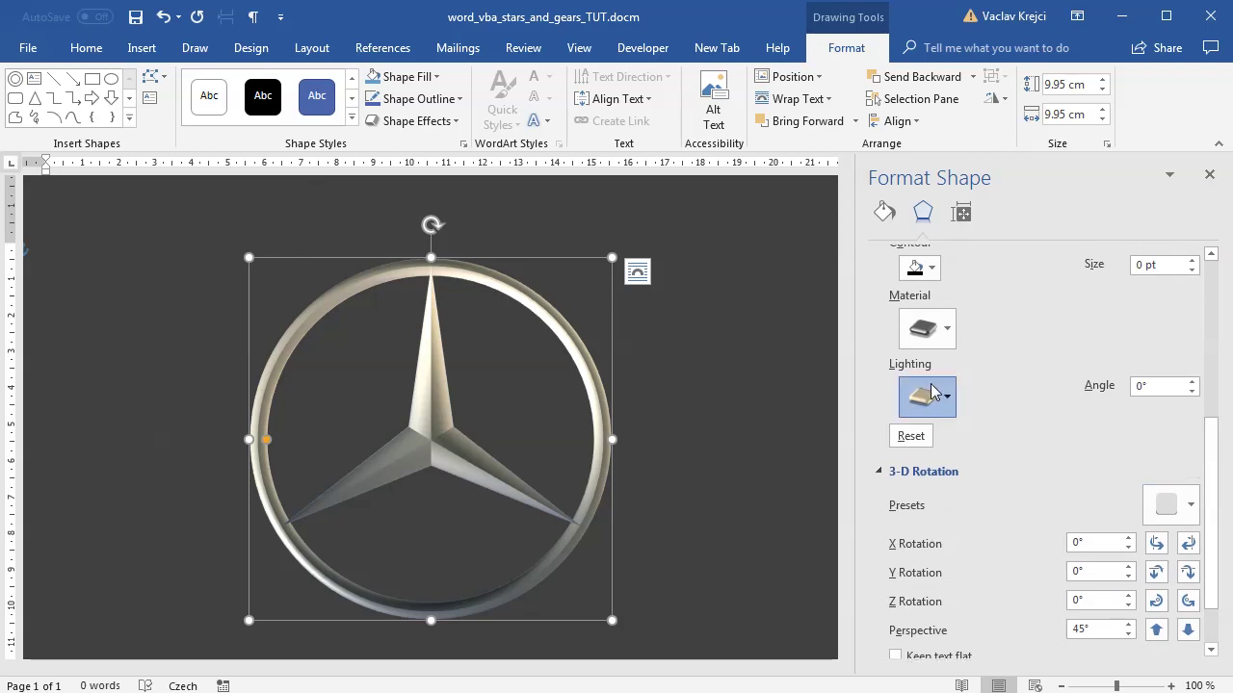
left_click(927, 396)
left_click(980, 597)
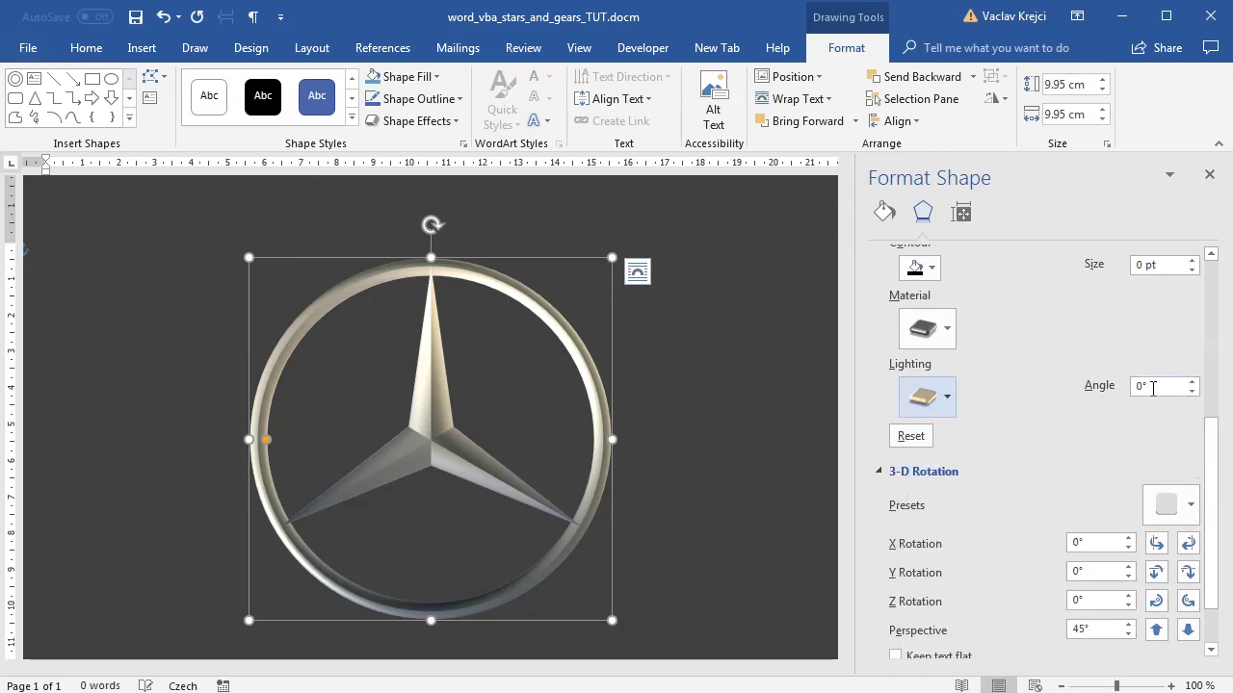
left_click(1157, 385)
type("10")
key("Return")
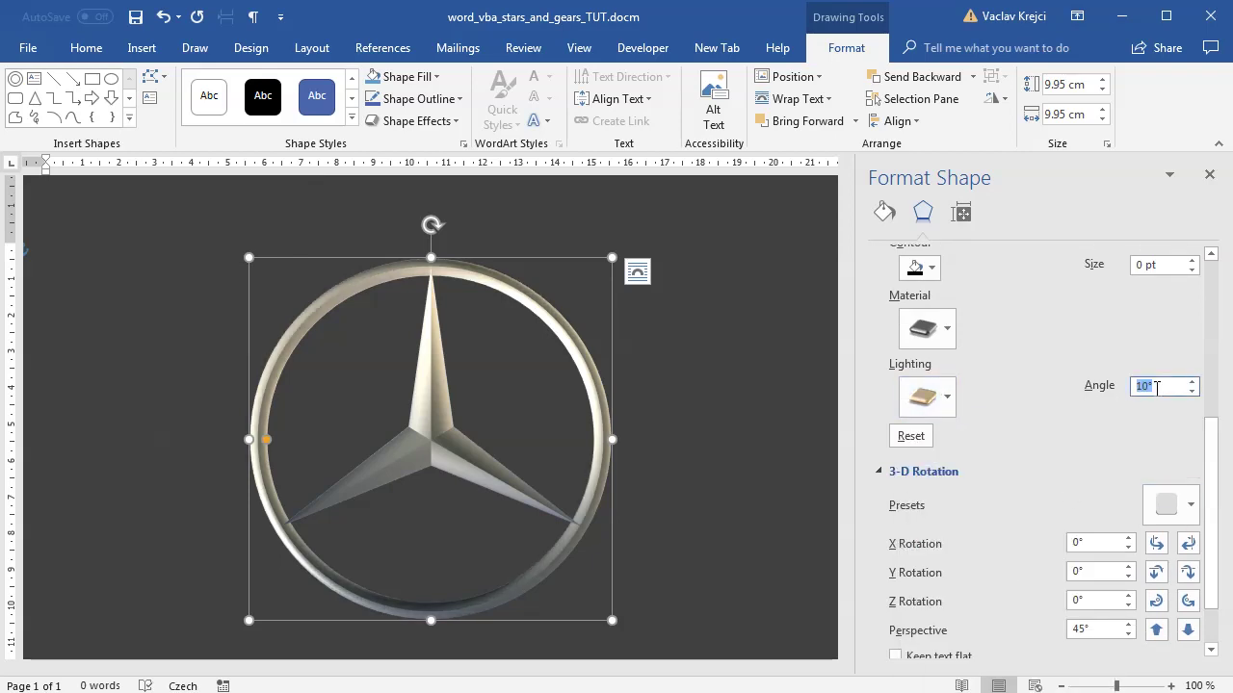
left_click(500, 289)
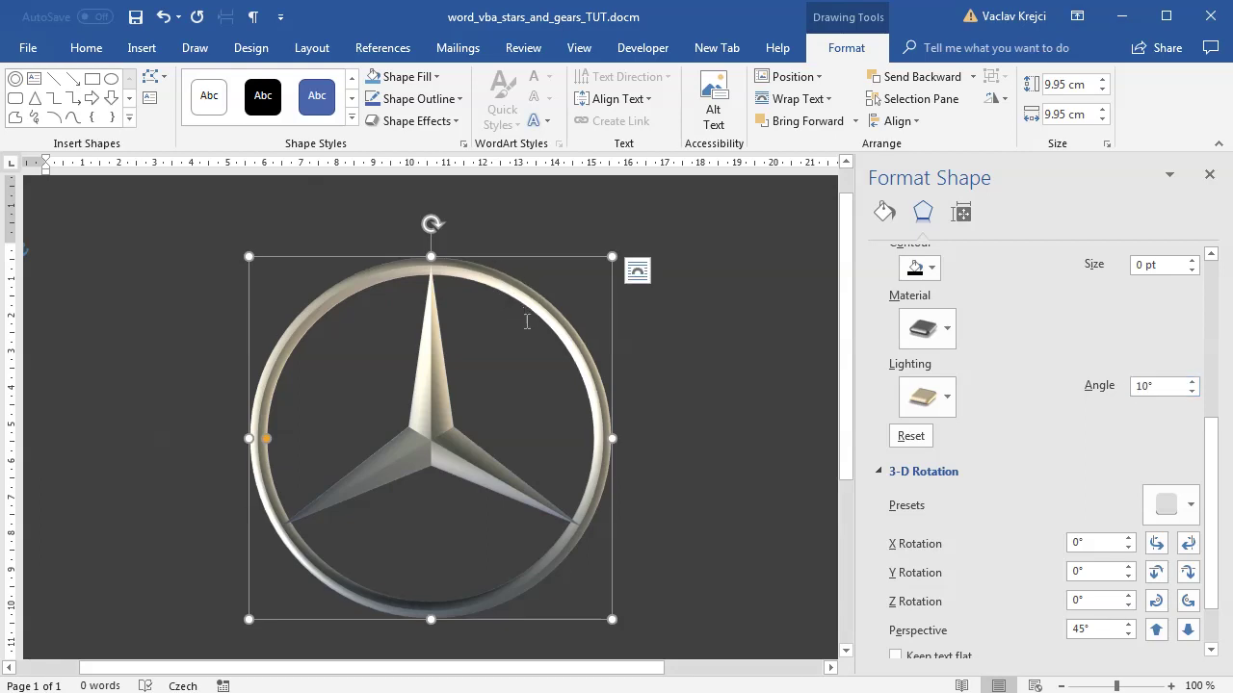
- Duplicate the emblem and give the copy a 6 pt dark contour
left_click(432, 394)
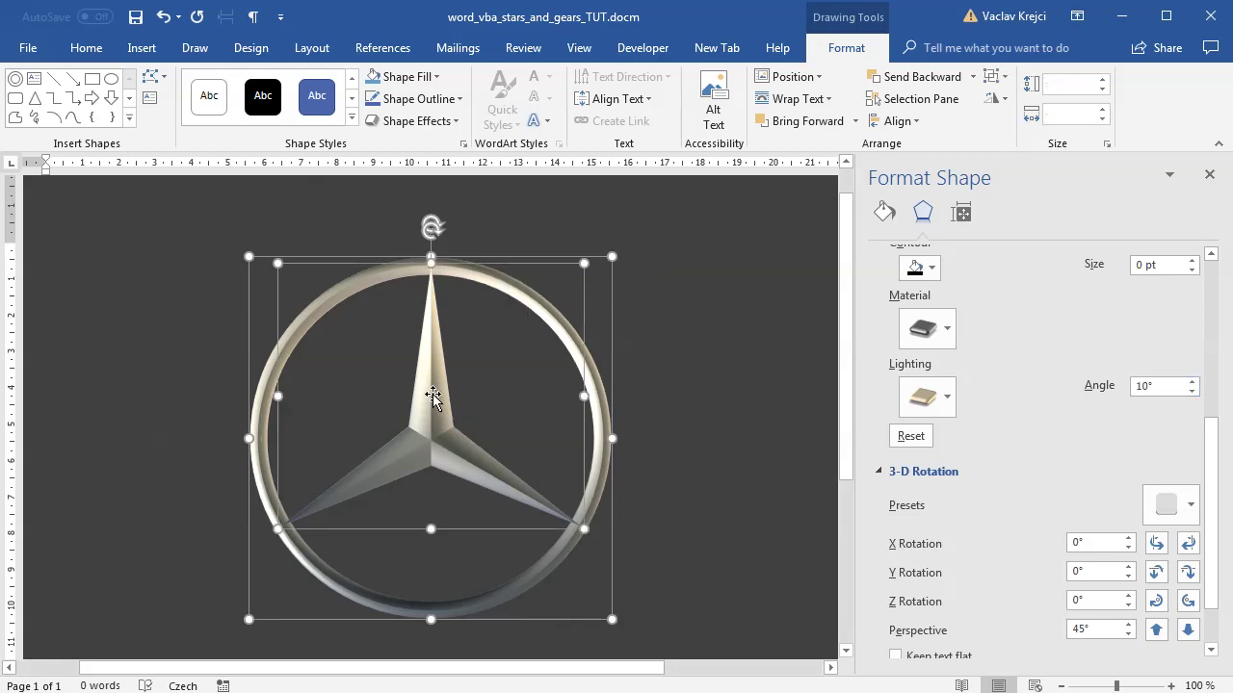
key("ctrl+v")
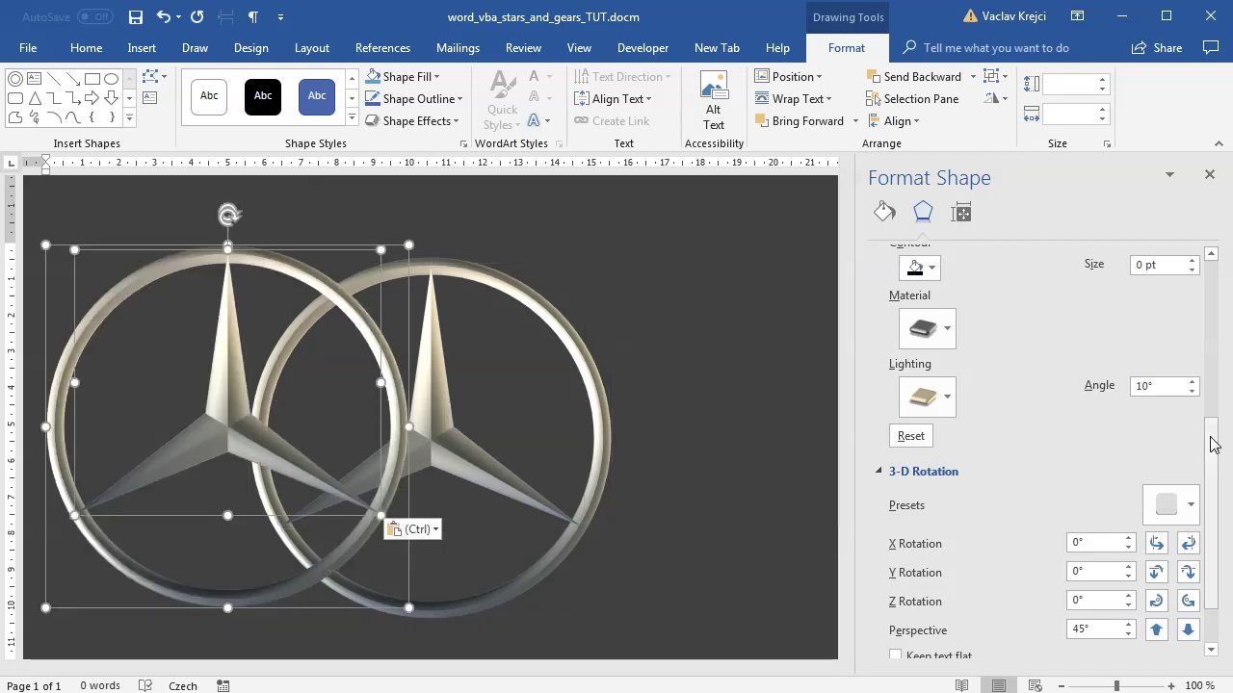
left_click_drag(1210, 431, 1170, 362)
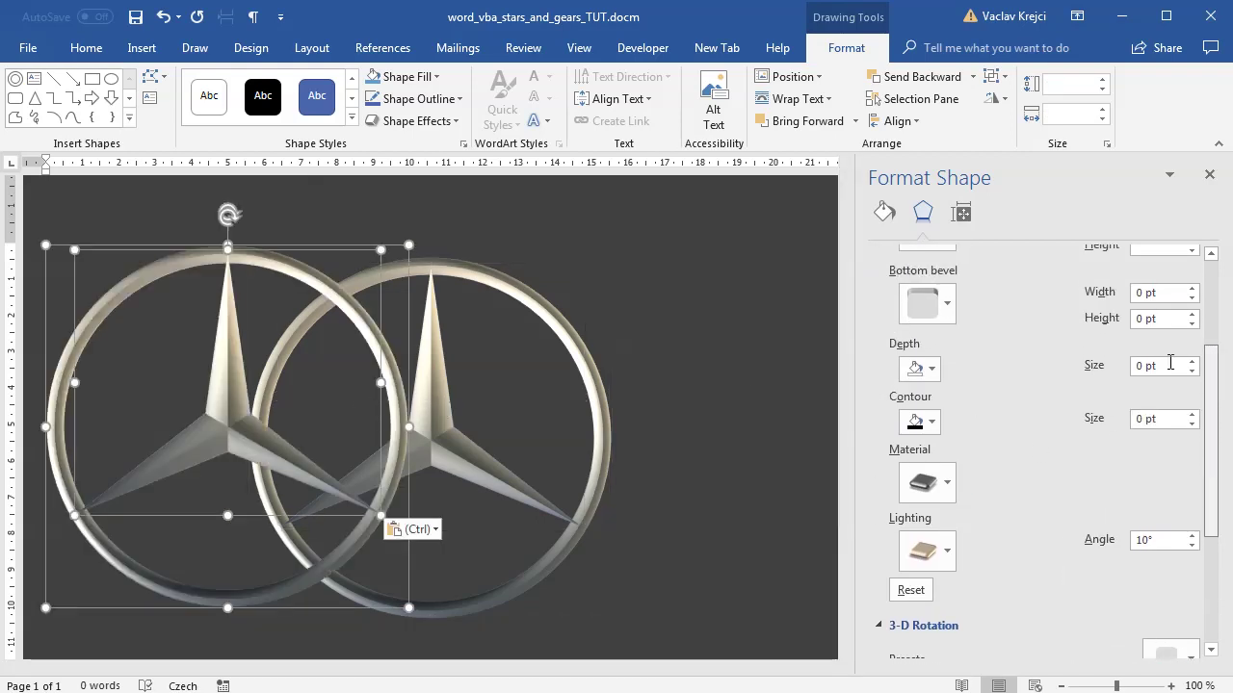
left_click(1191, 415)
left_click(1191, 414)
left_click(1192, 414)
left_click(1192, 414)
left_click(1192, 414)
left_click(1192, 414)
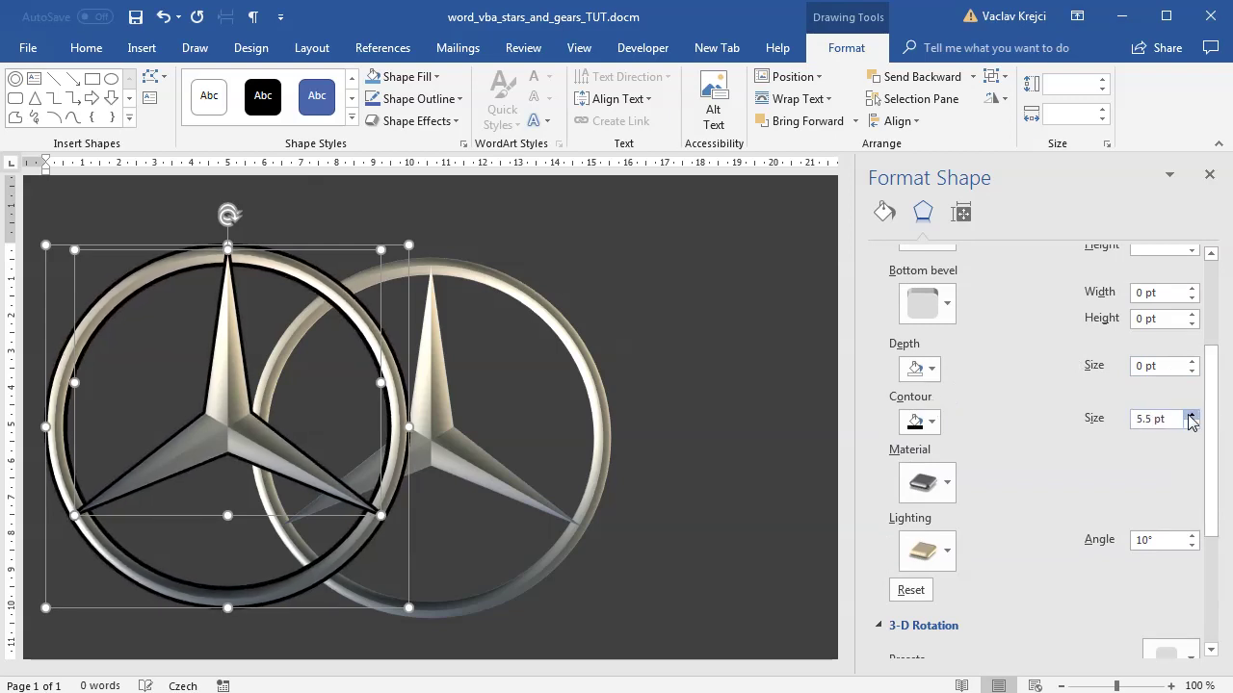
left_click(1191, 415)
left_click(1192, 414)
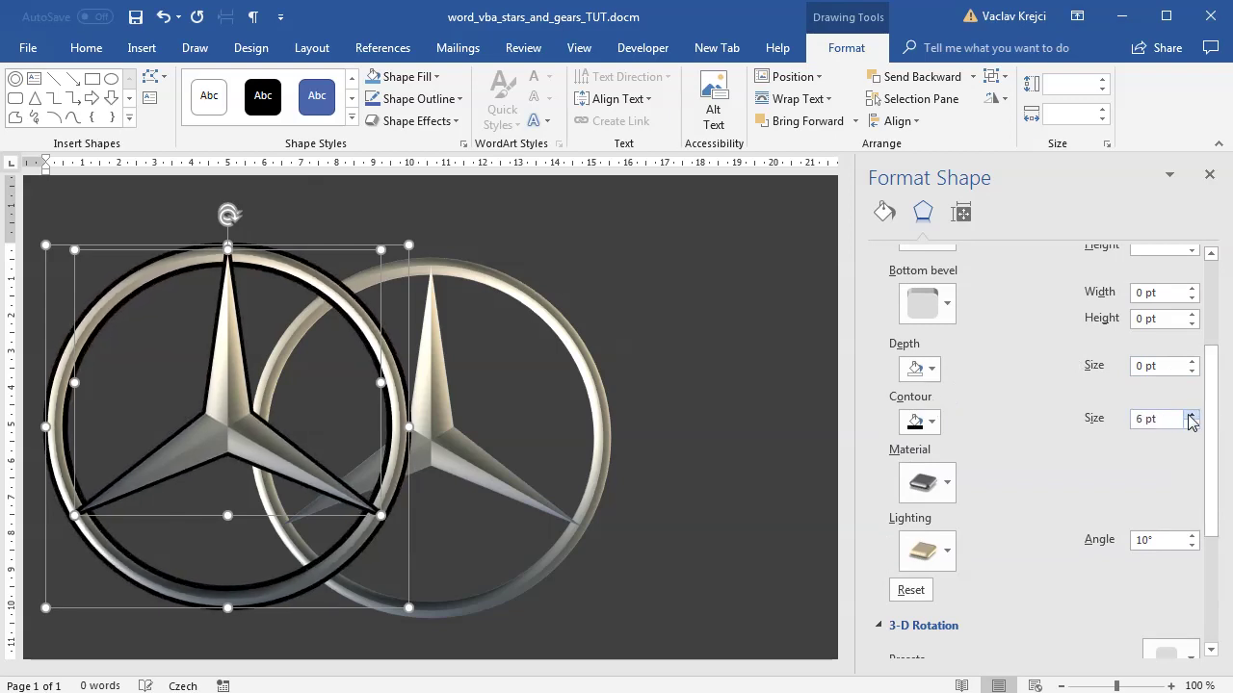
- Send the contoured copy to the back and align it over the original emblem
right_click(239, 260)
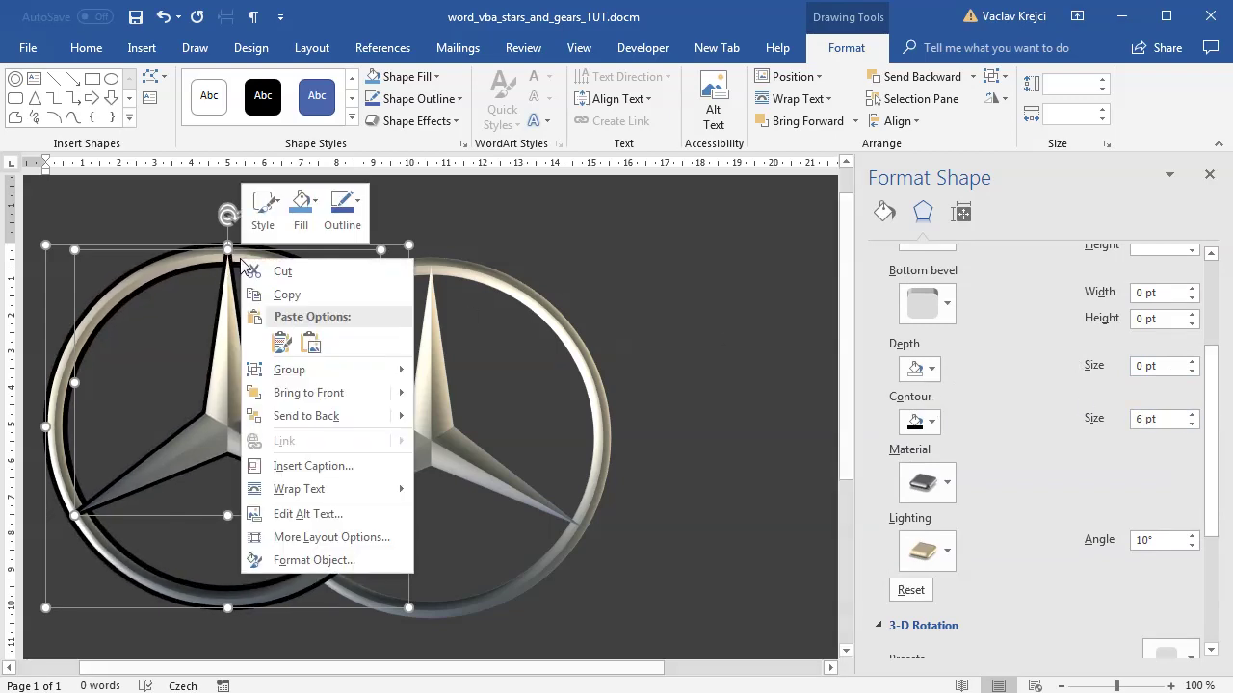
left_click(294, 419)
left_click_drag(180, 264, 384, 277)
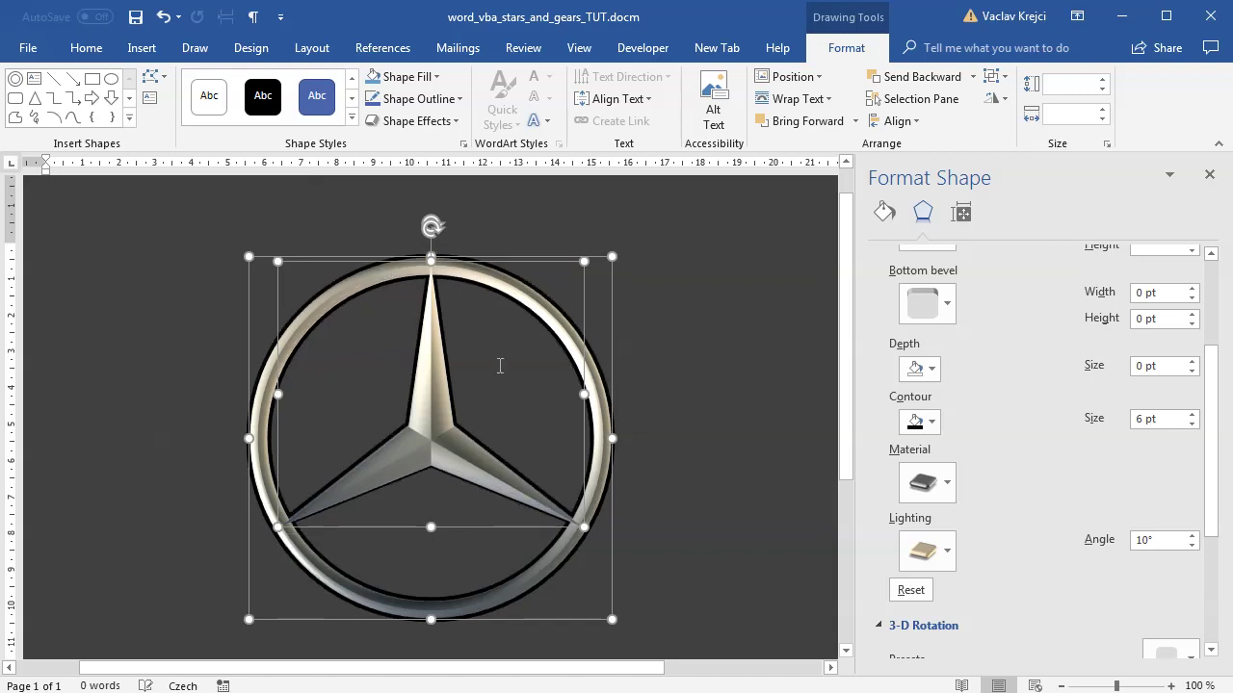
left_click(662, 361)
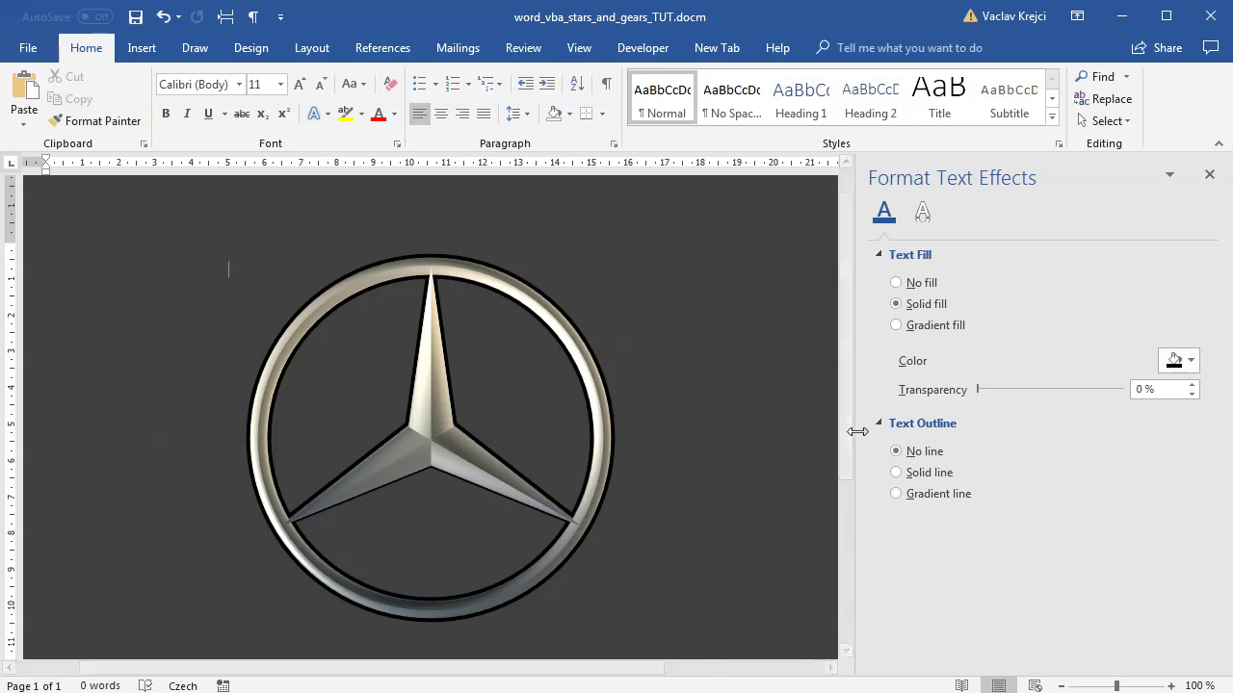
- Zoom in on the emblem and draw a straight line from the star's centre to its top point
scroll(847, 441, "down", 1)
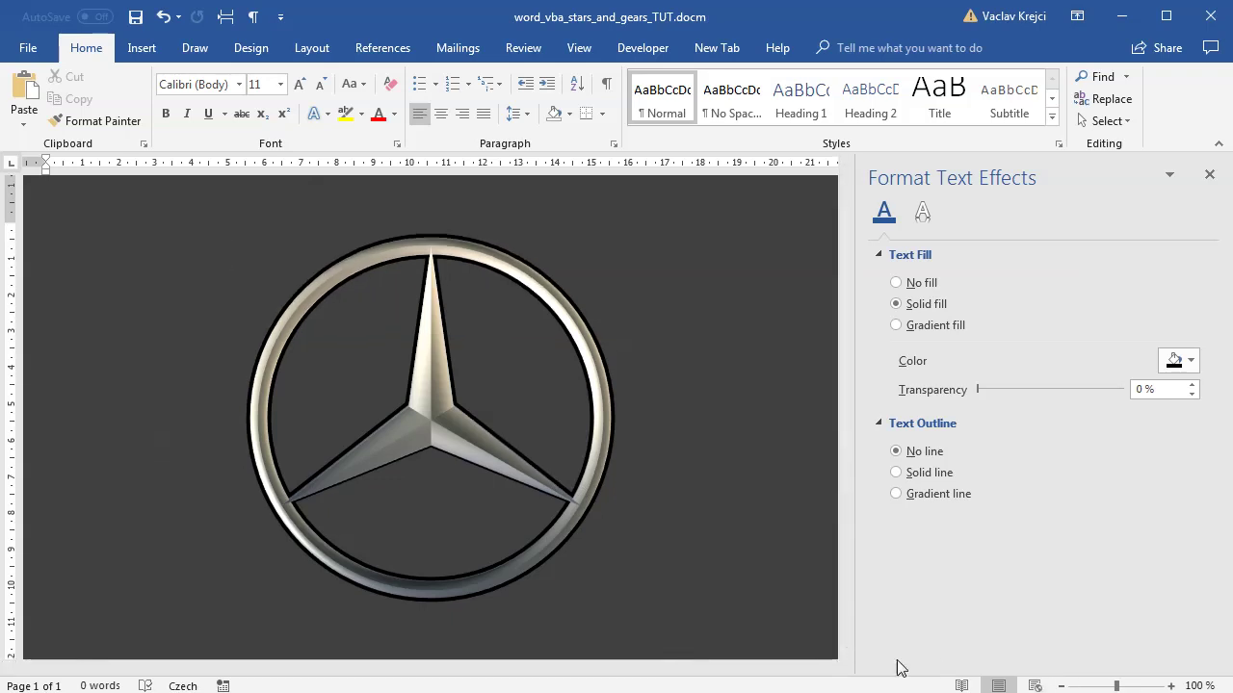
left_click(1128, 688)
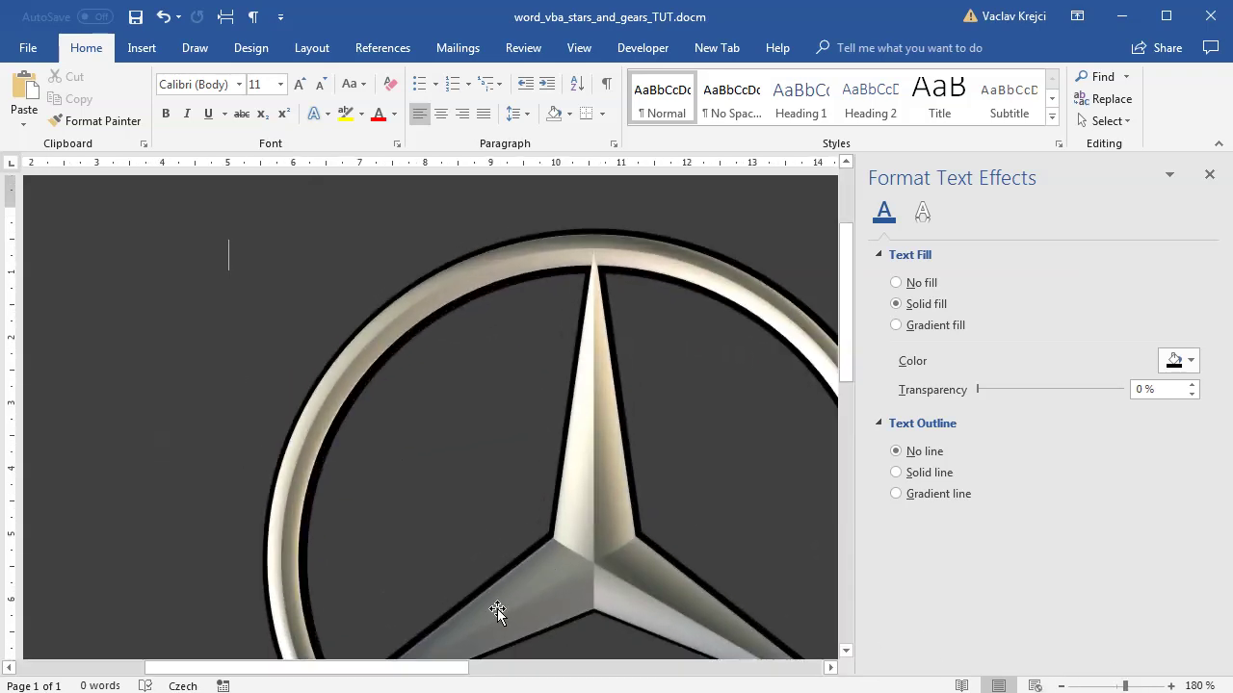
left_click_drag(452, 665, 529, 665)
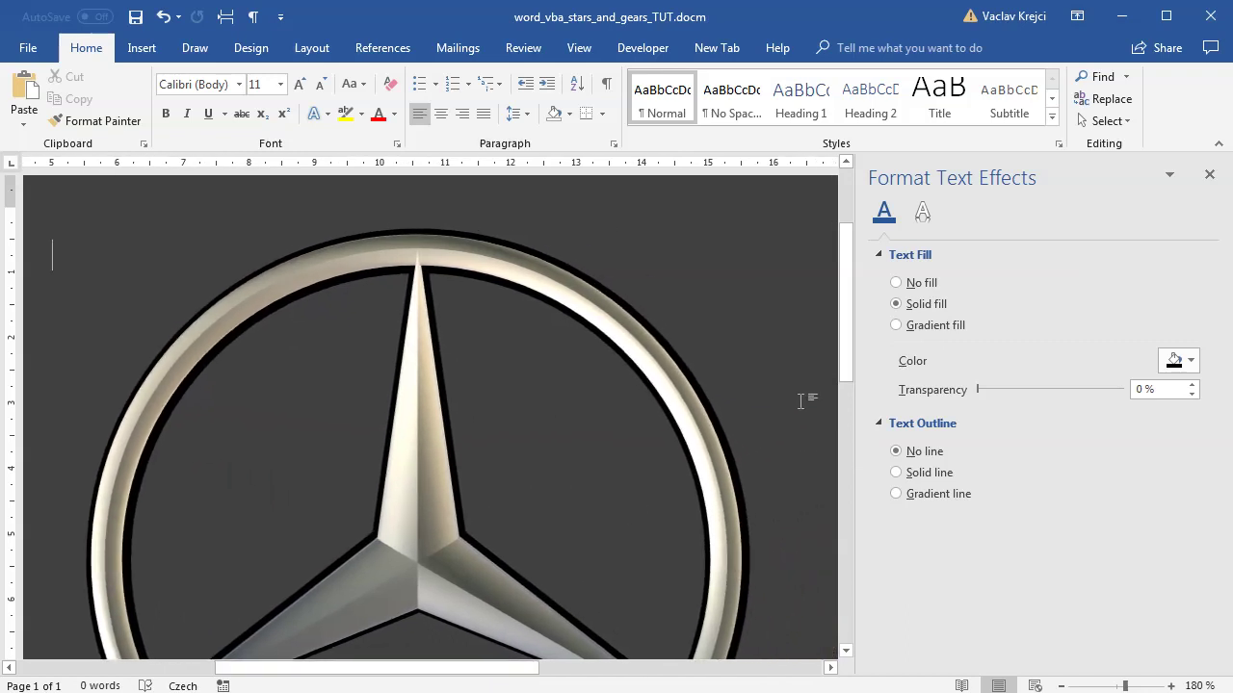
scroll(843, 370, "down", 3)
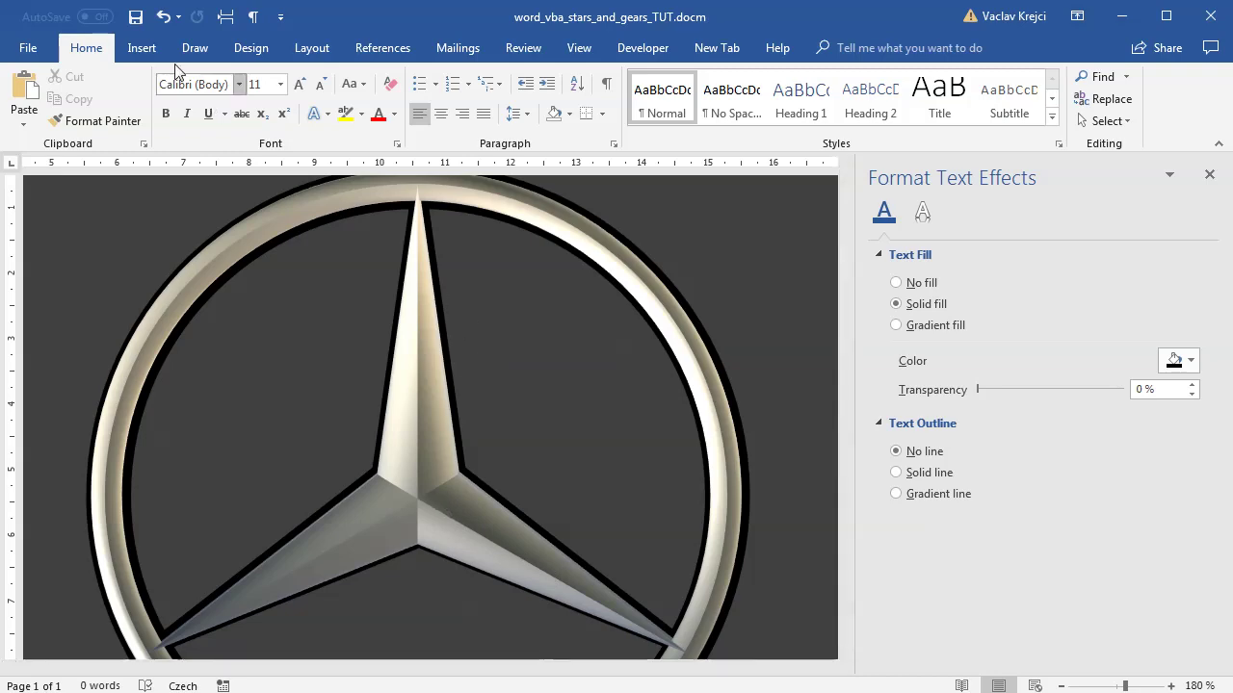
left_click(150, 51)
left_click(189, 120)
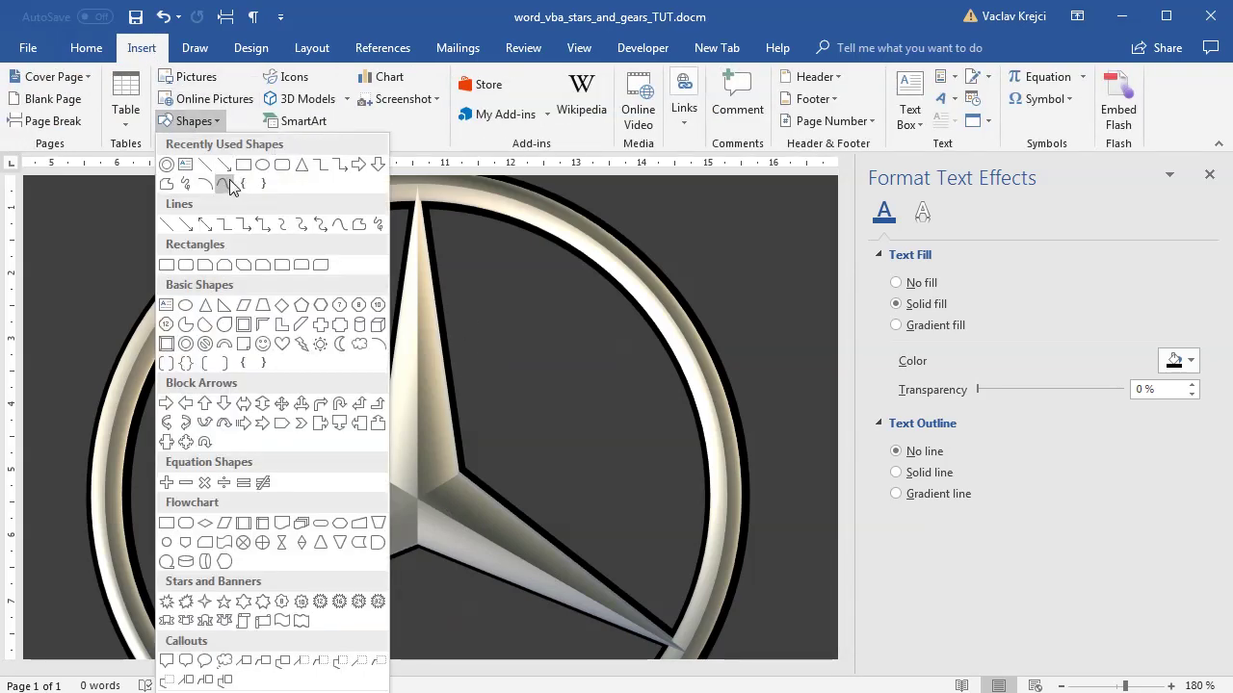
left_click(205, 165)
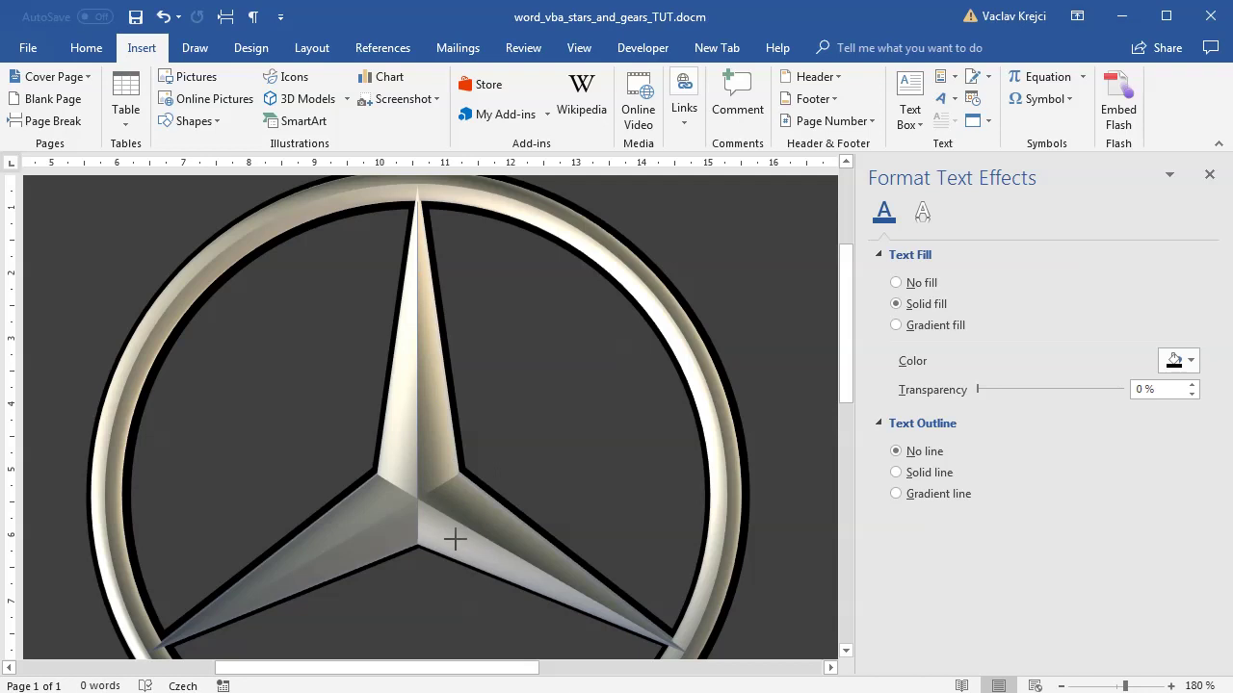
left_click_drag(417, 545, 417, 202)
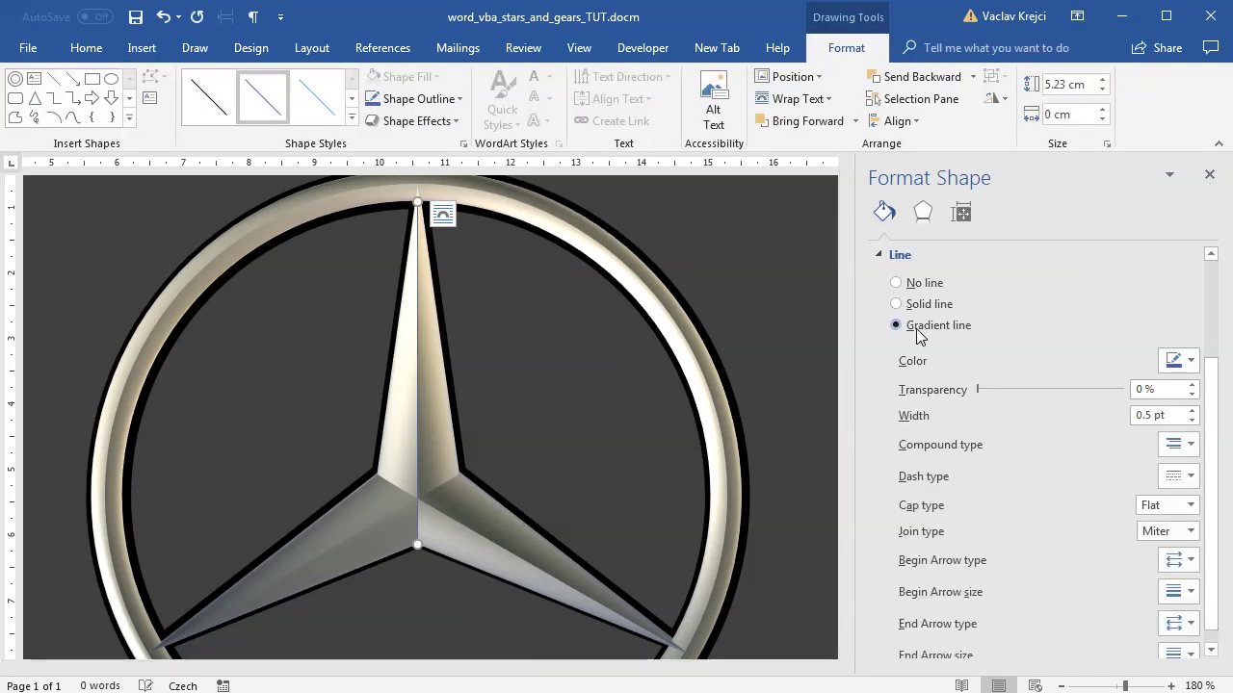
- Give the line a gradient outline with a 5 pt width
left_click(916, 330)
left_click_drag(1211, 433, 1211, 502)
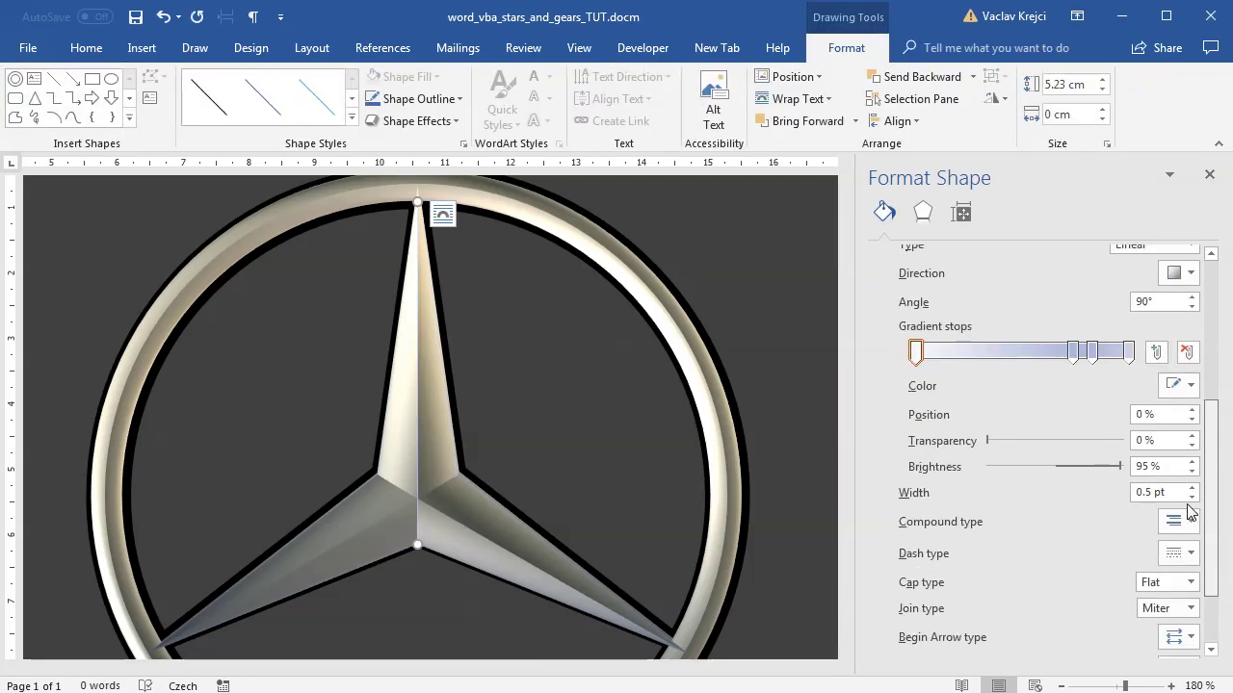
left_click(1103, 494)
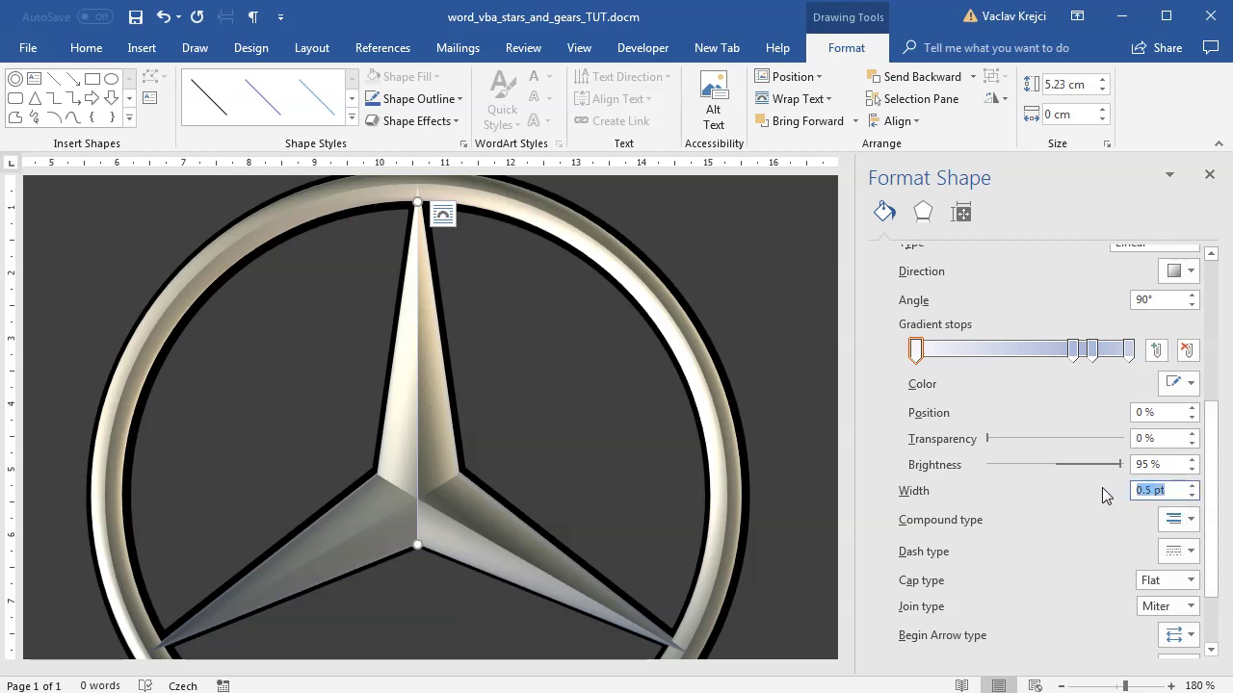
type("5")
key("Return")
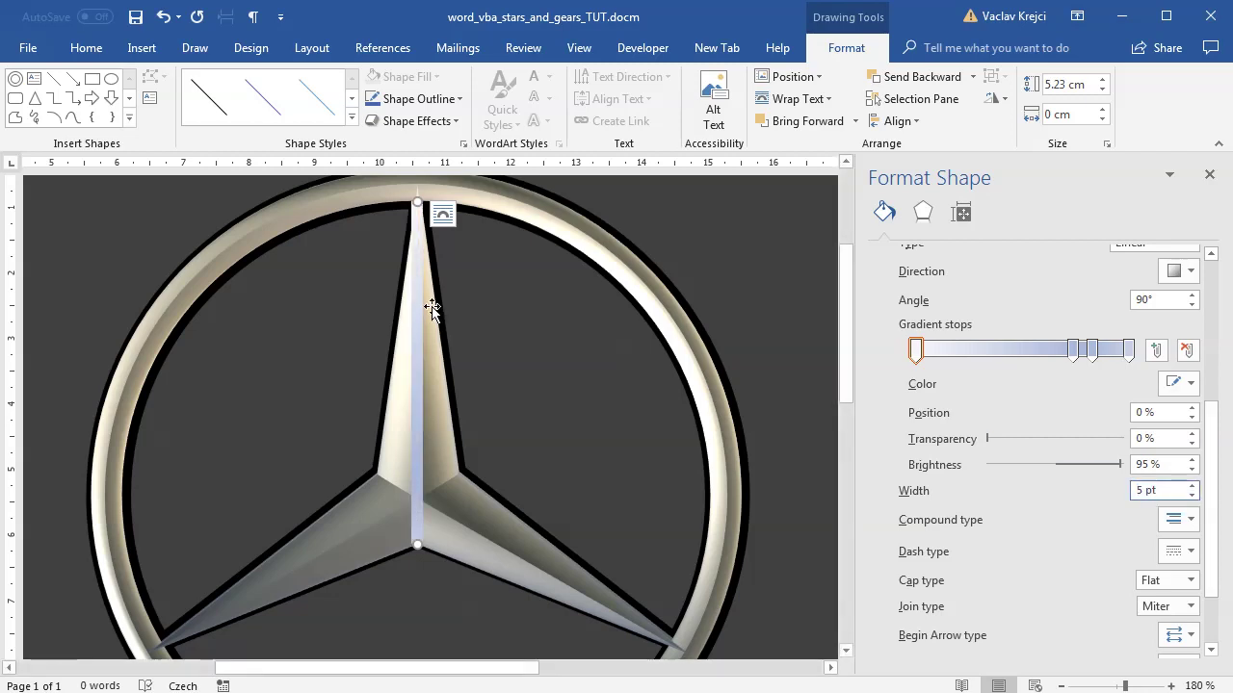
- Make the line's first three gradient stops white and remove the fourth stop
left_click(1173, 382)
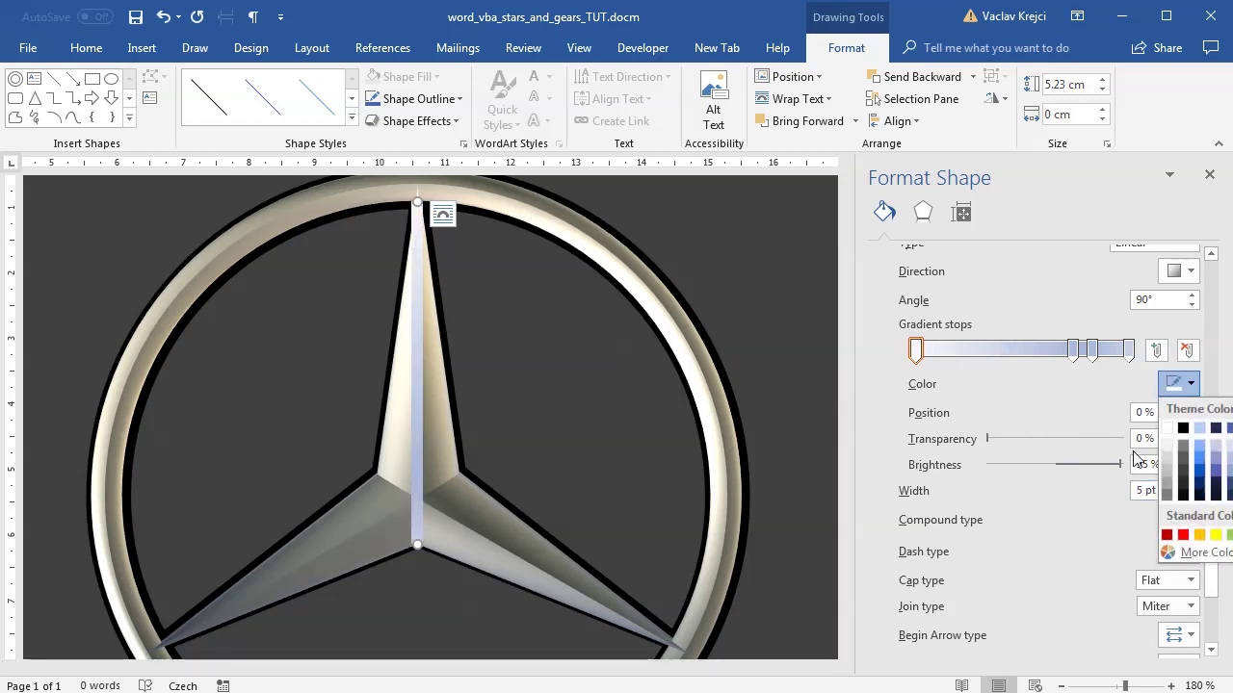
left_click(1174, 441)
left_click(1075, 351)
left_click(1173, 382)
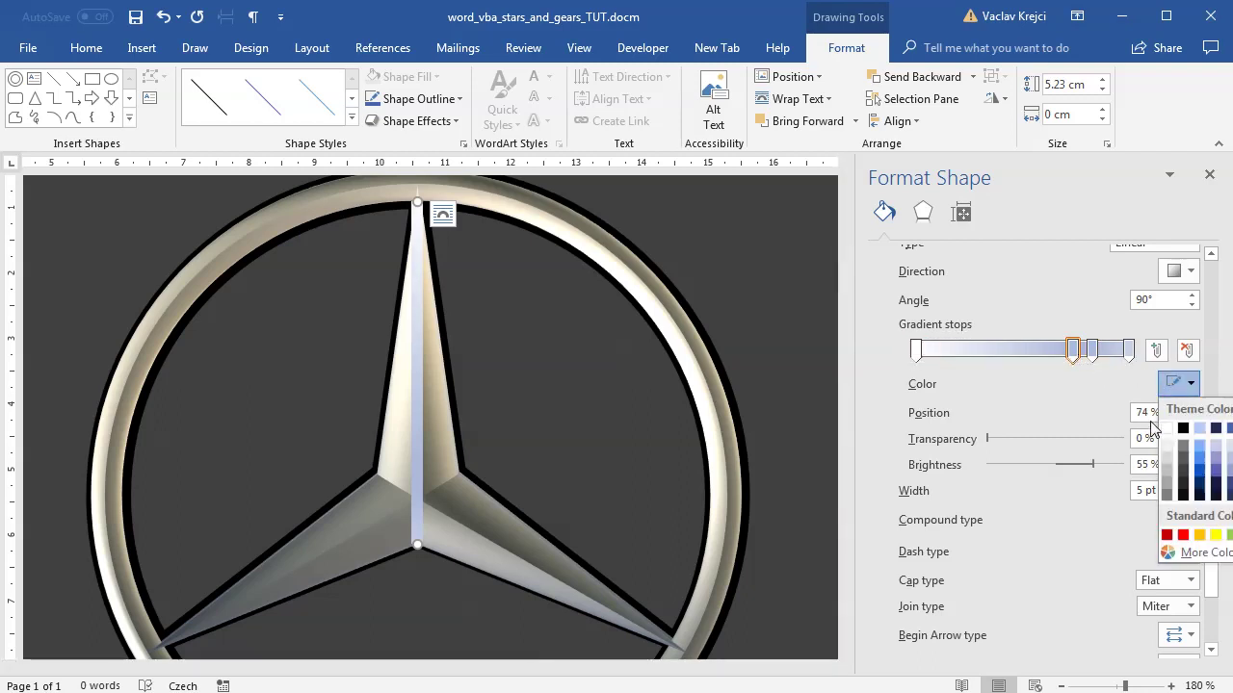
left_click(1168, 429)
left_click(1092, 351)
left_click(1173, 383)
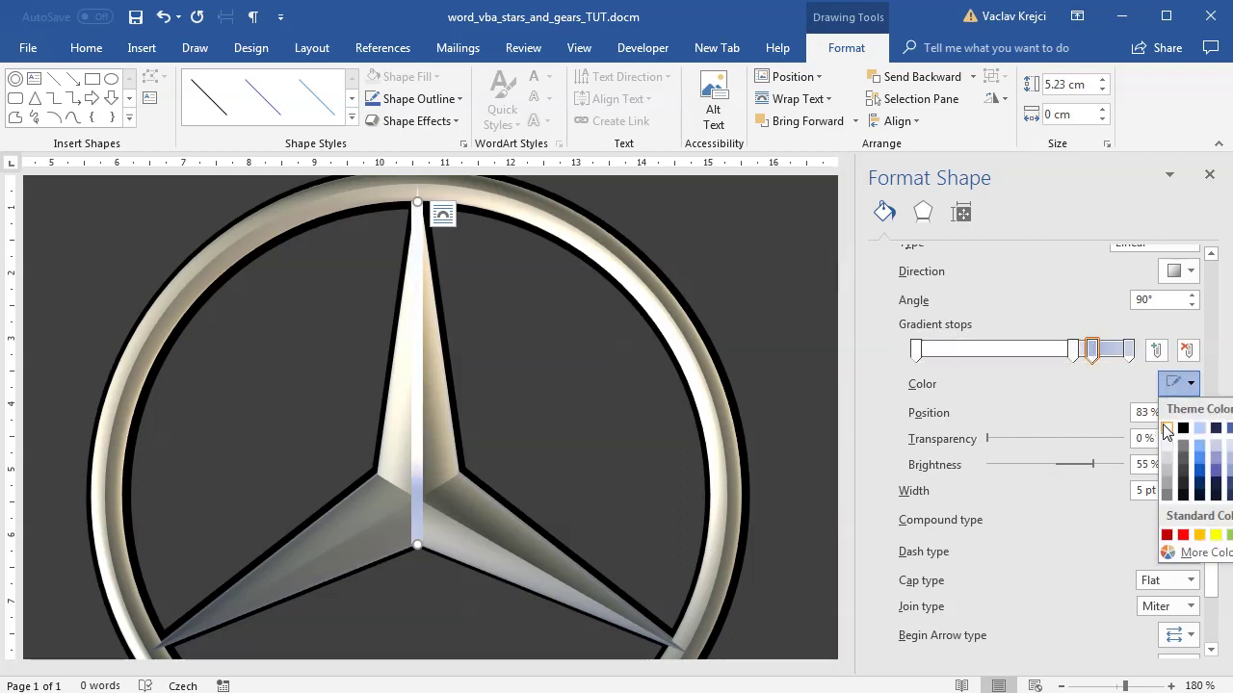
left_click(1168, 429)
left_click_drag(1129, 352, 1127, 411)
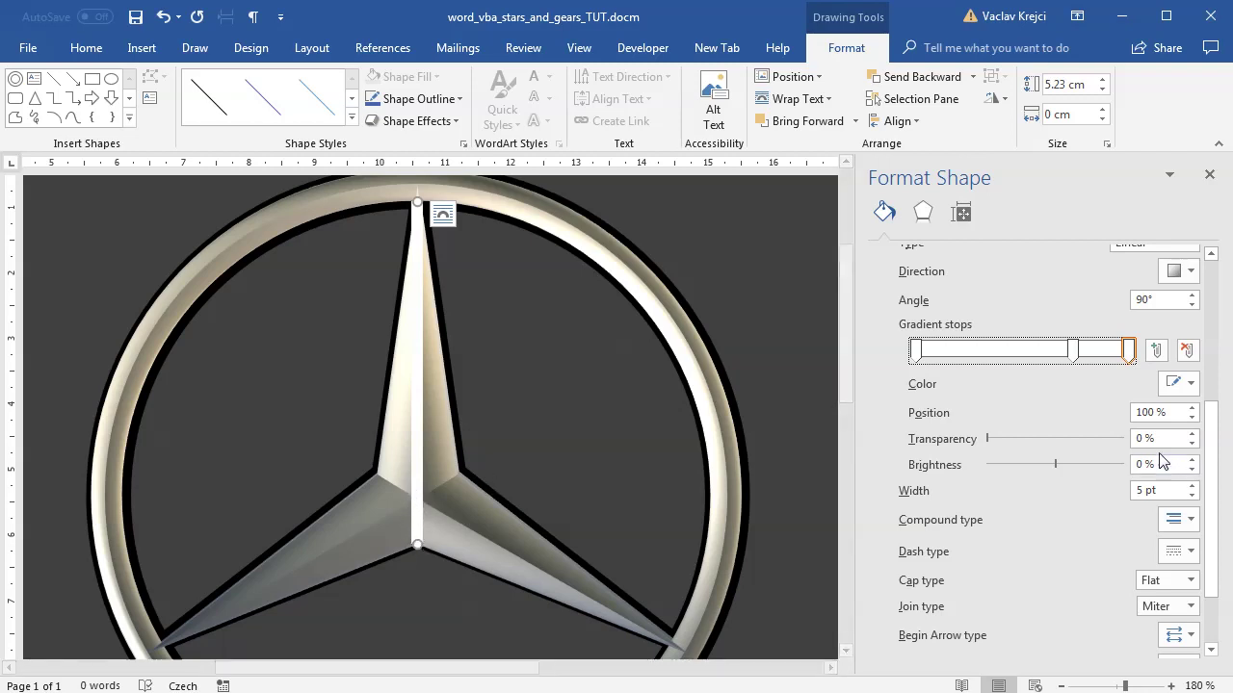
- Fade the gradient with a transparent end, 57% transparent start, last stop at 94%, and 1.5 pt width
left_click_drag(989, 440, 1225, 447)
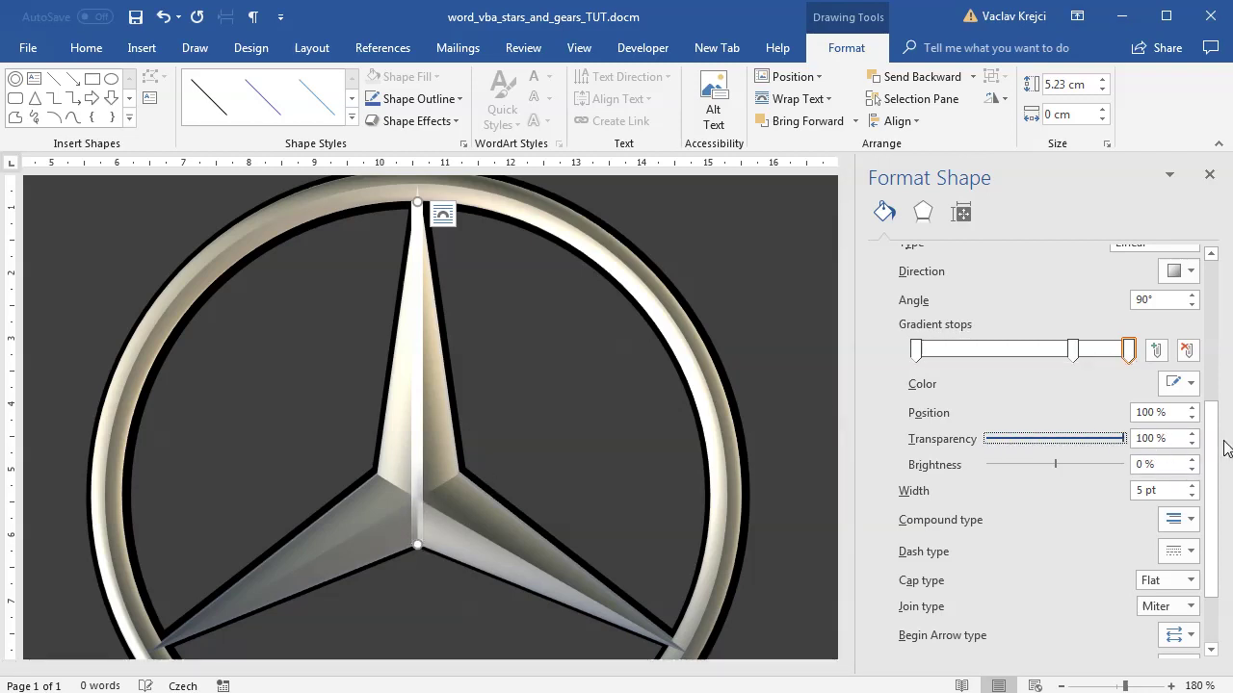
left_click(916, 352)
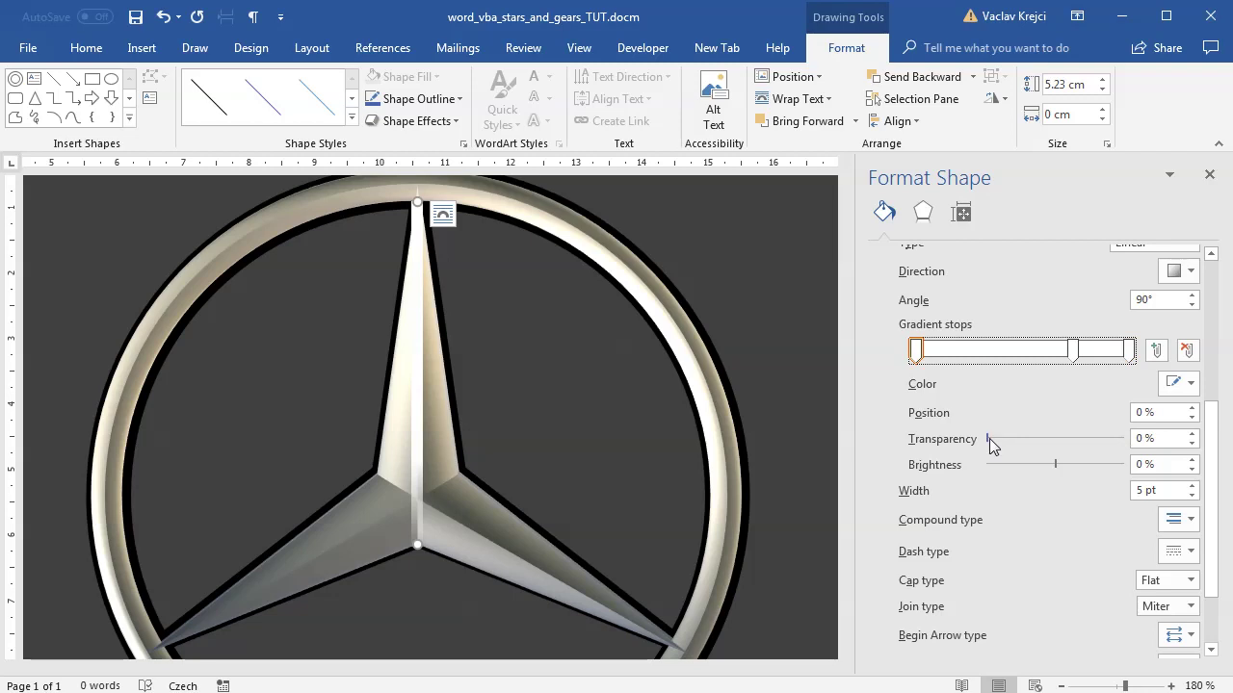
left_click_drag(989, 439, 1066, 444)
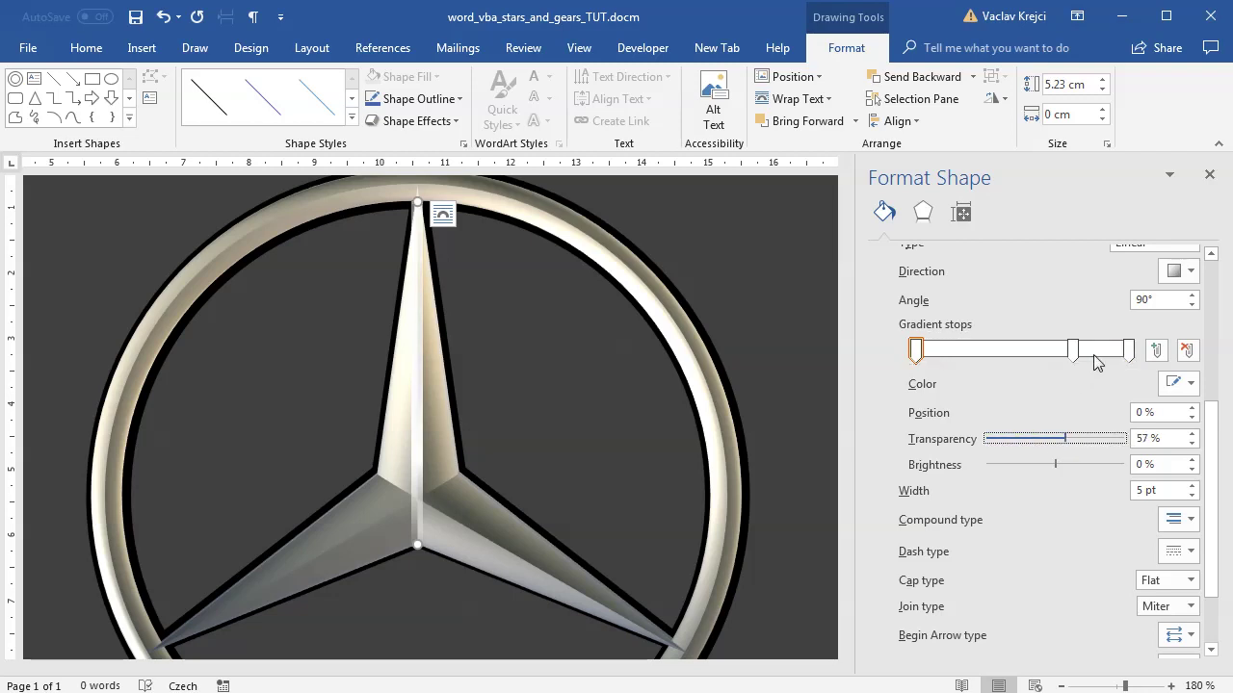
mouse_move(1129, 358)
left_mouse_down()
mouse_move(1106, 361)
mouse_move(1118, 360)
left_mouse_up()
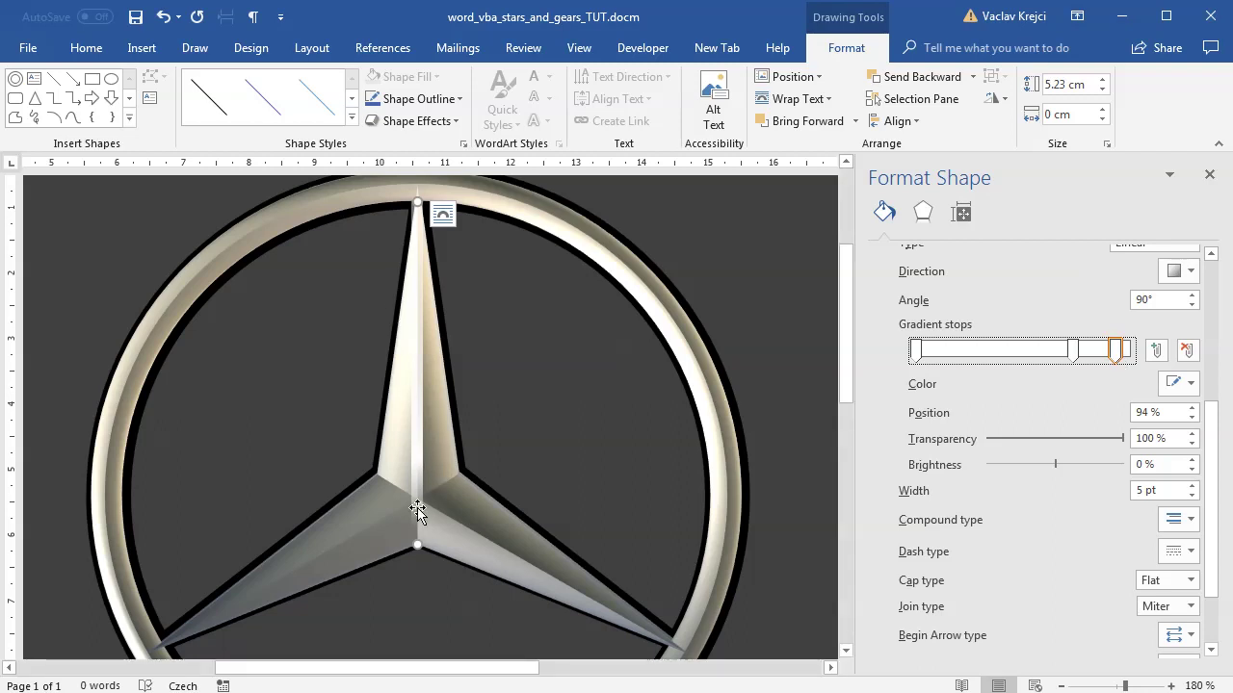
left_click(1173, 488)
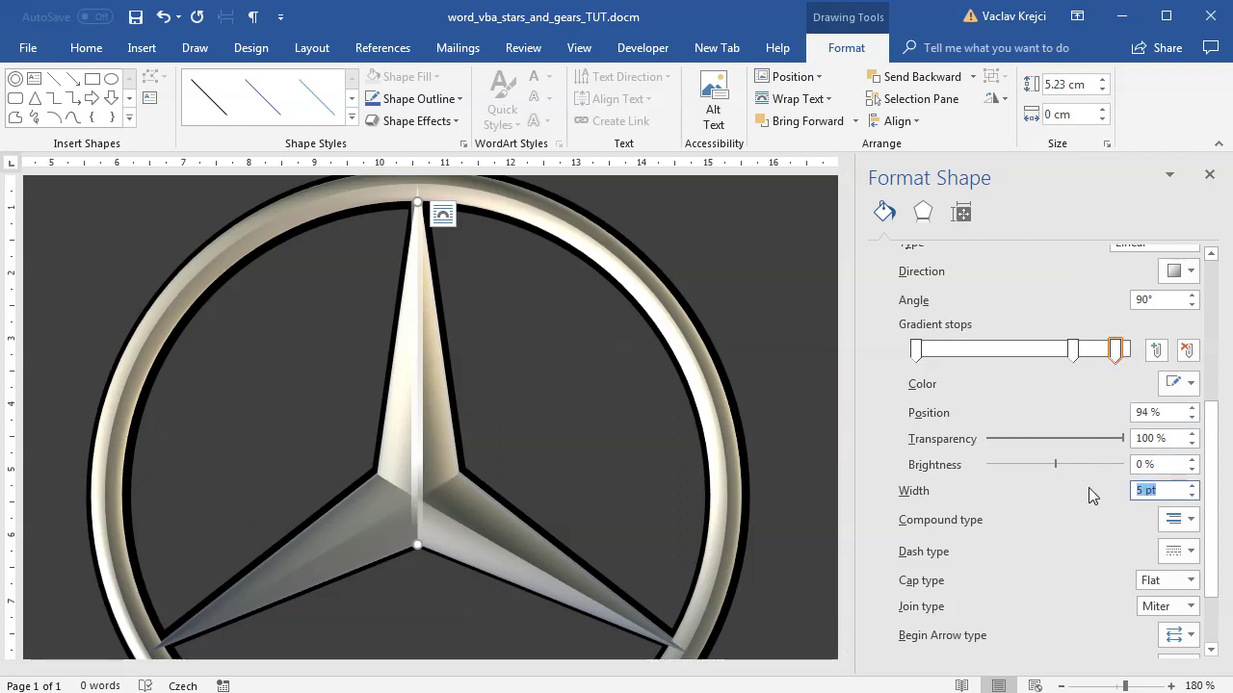
type("1.5")
key("Return")
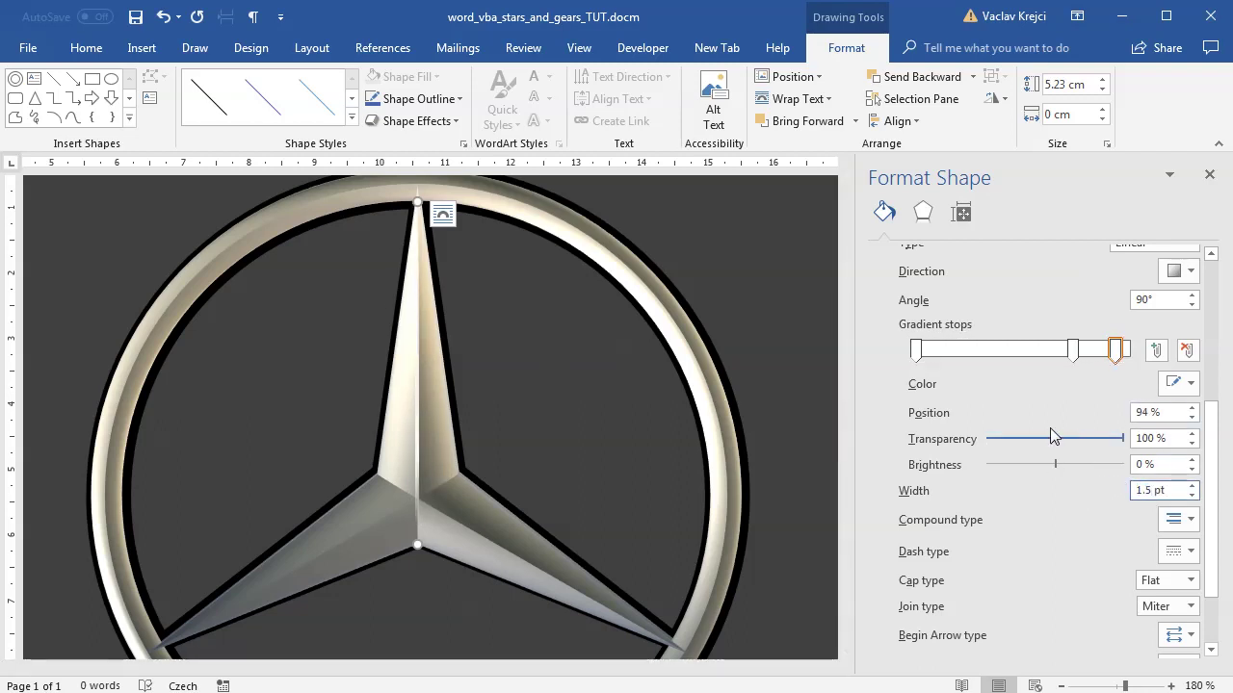
- Reposition the highlight line to run from the star's lower-right point to its centre
left_click_drag(417, 289, 444, 293)
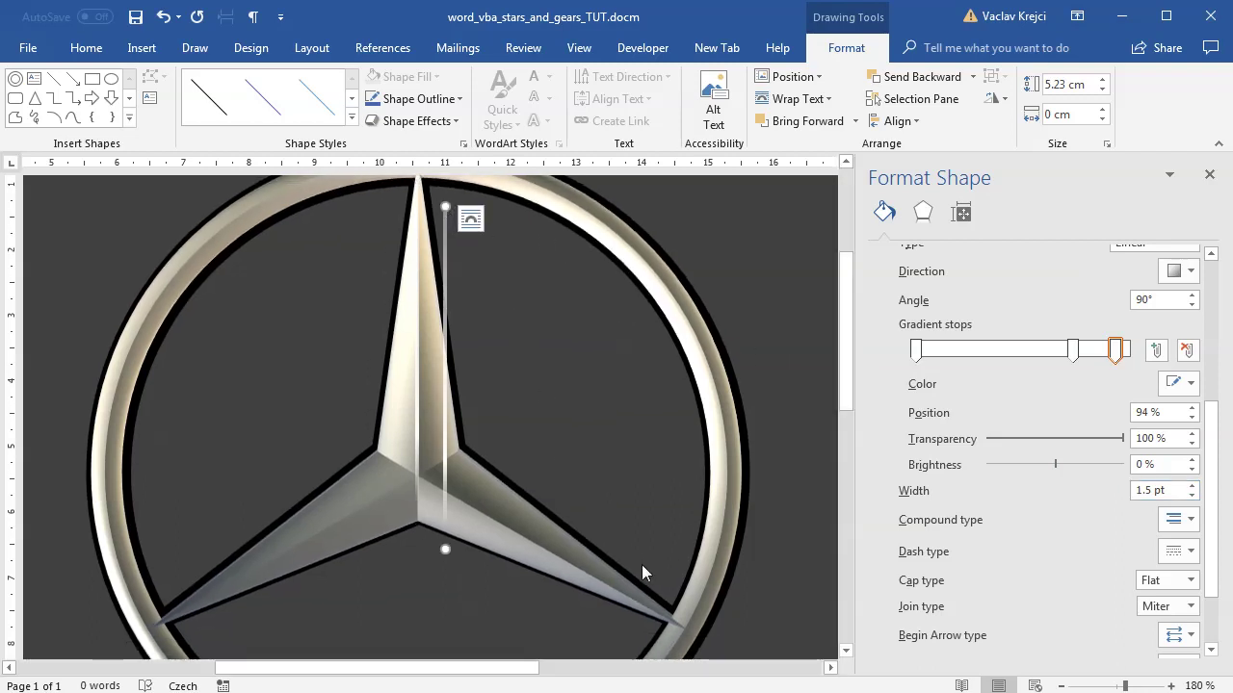
left_click_drag(441, 204, 678, 622)
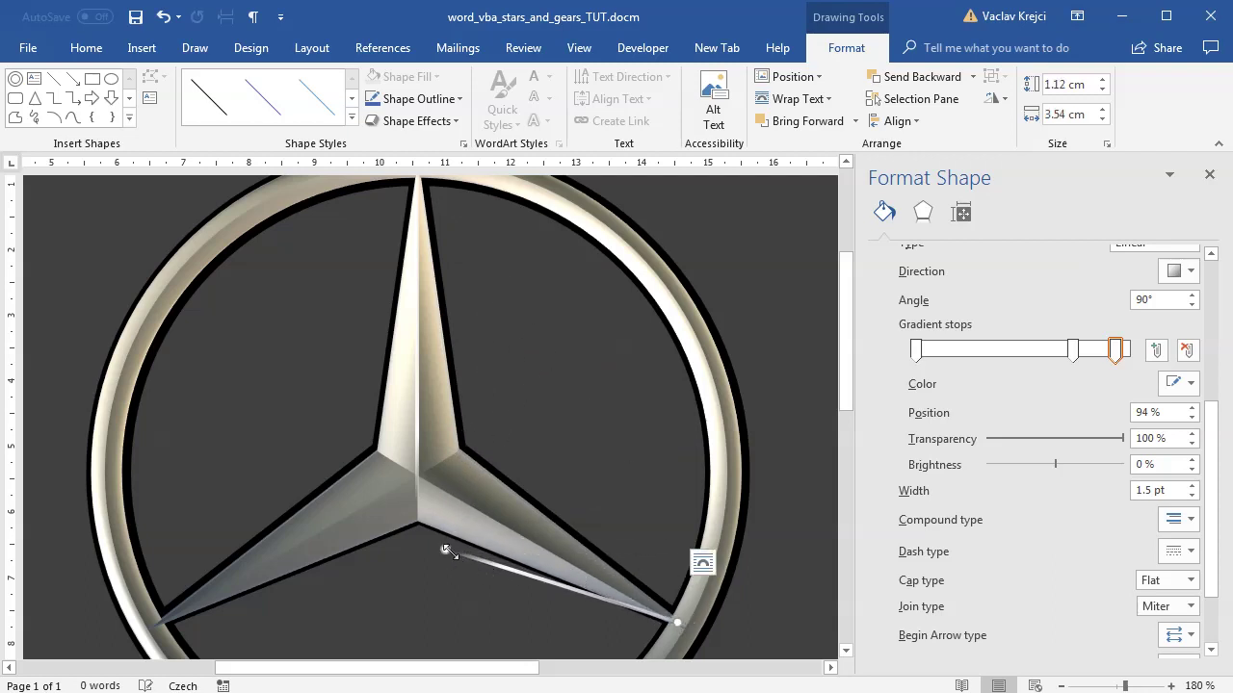
left_click_drag(445, 549, 374, 450)
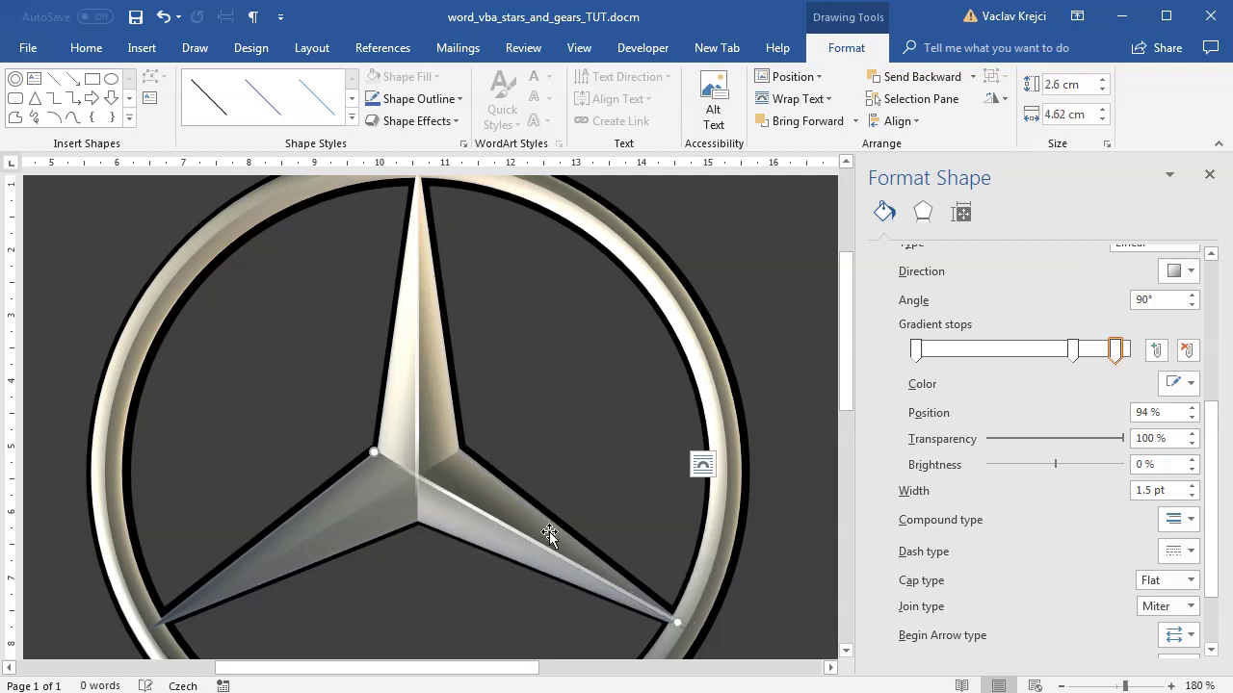
- Duplicate the line, place the copy along the lower-left arm to the centre, and deselect it
key("ctrl+v")
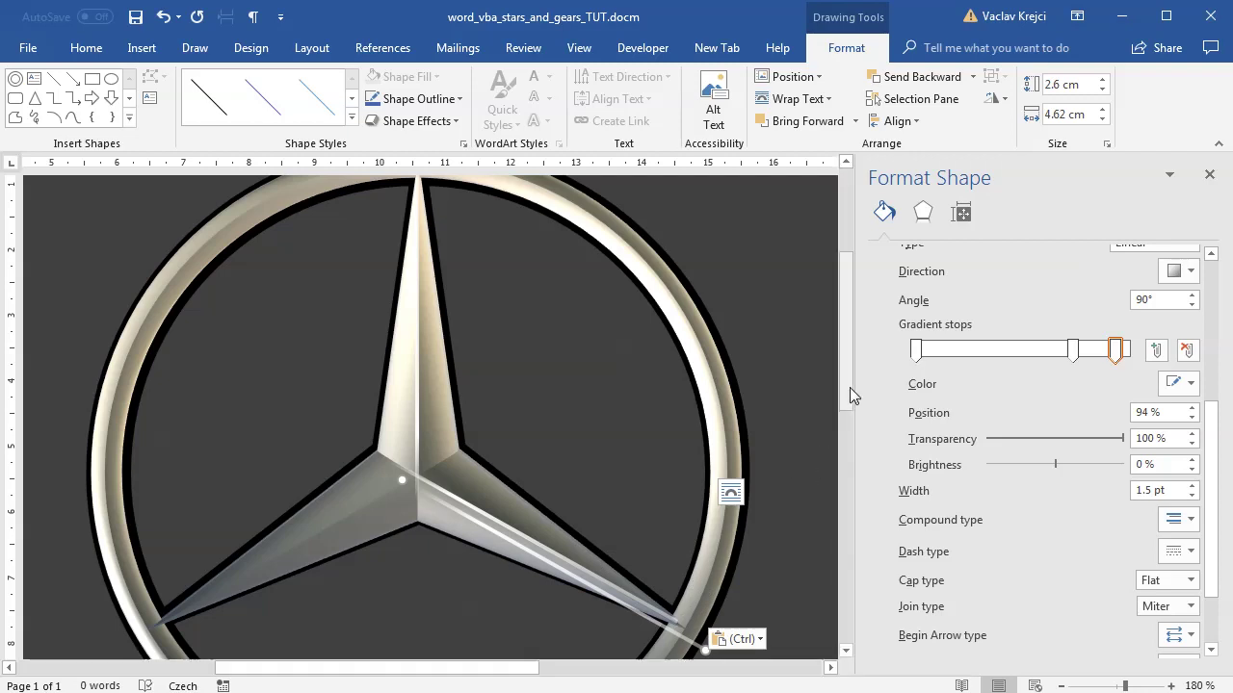
scroll(849, 387, "down", 1)
left_click_drag(706, 600, 156, 573)
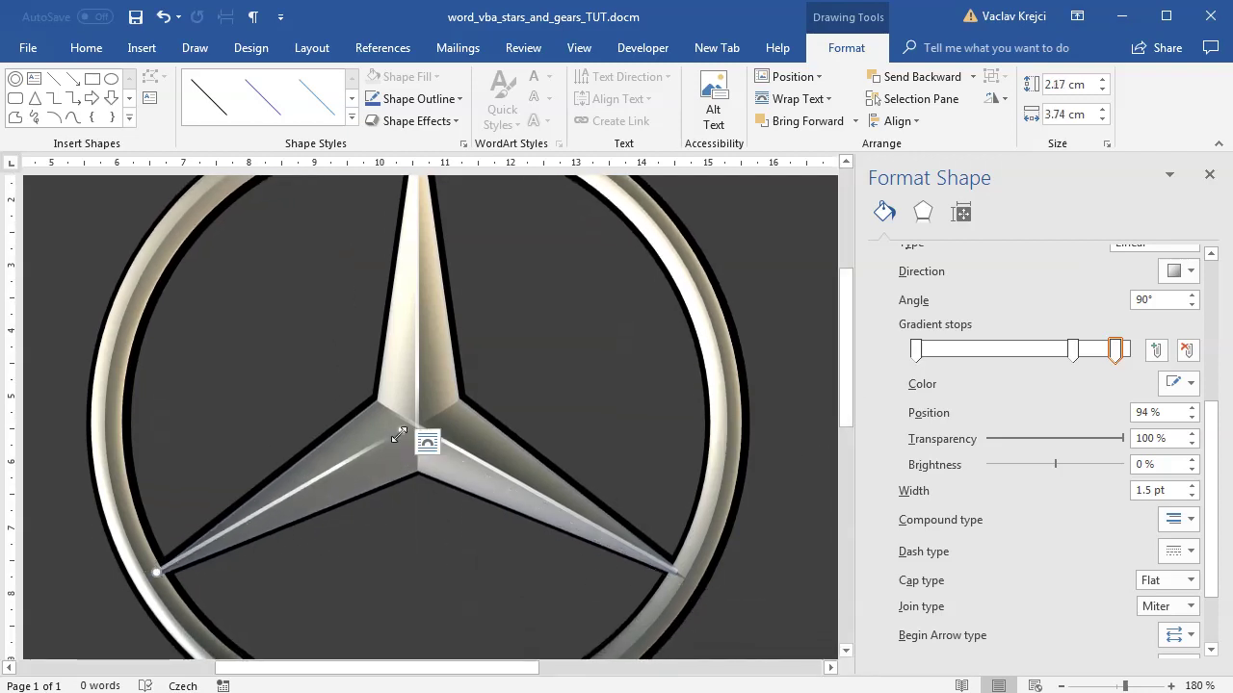
left_click_drag(399, 435, 460, 403)
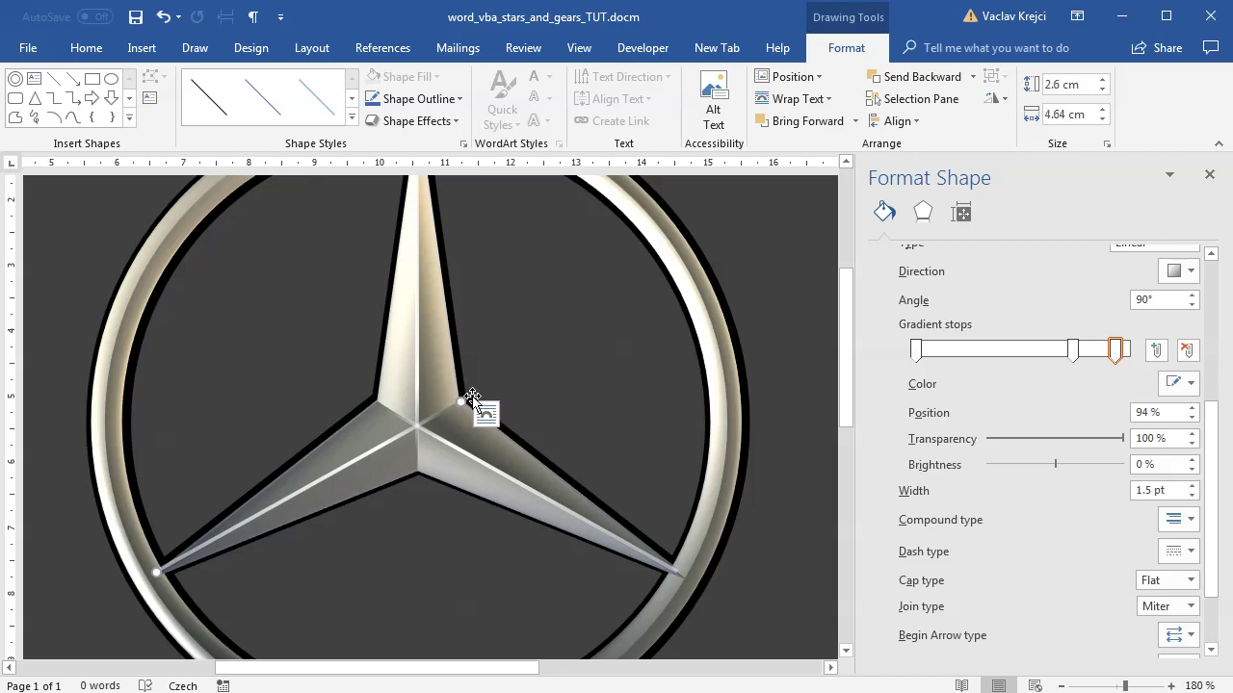
left_click(543, 367)
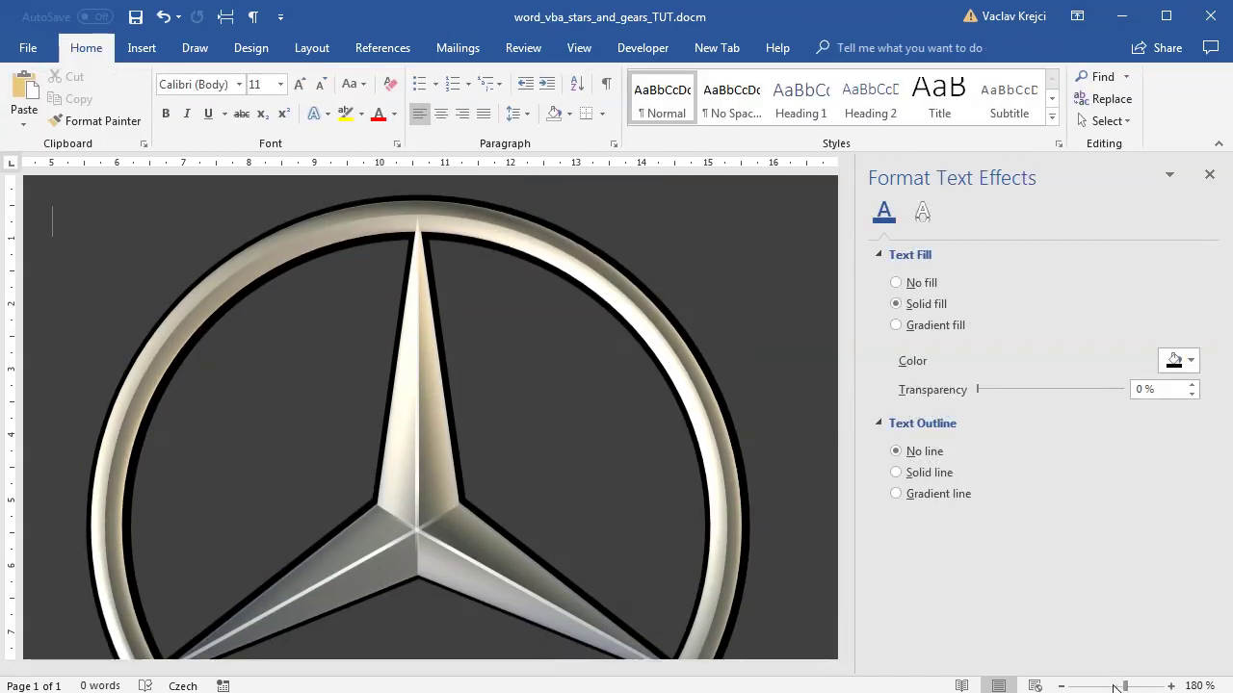
left_click_drag(1120, 686, 1113, 685)
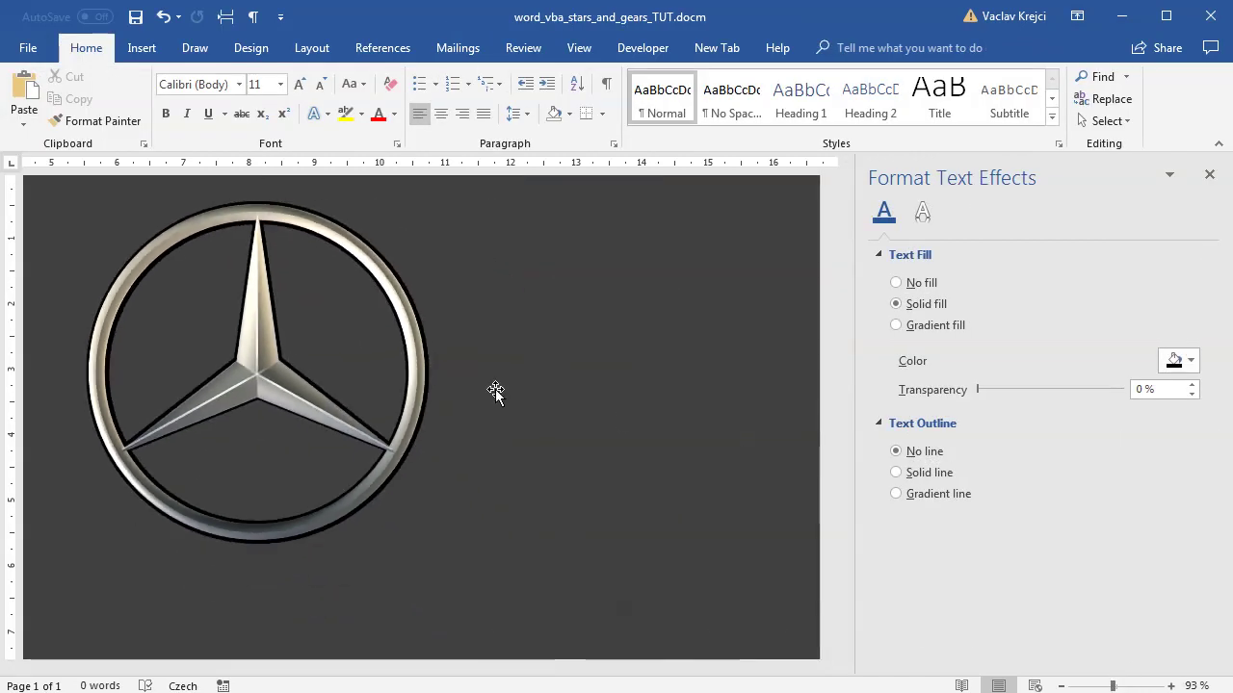
- Draw a circle covering the emblem and nudge it up slightly
left_click(1122, 688)
left_click(142, 47)
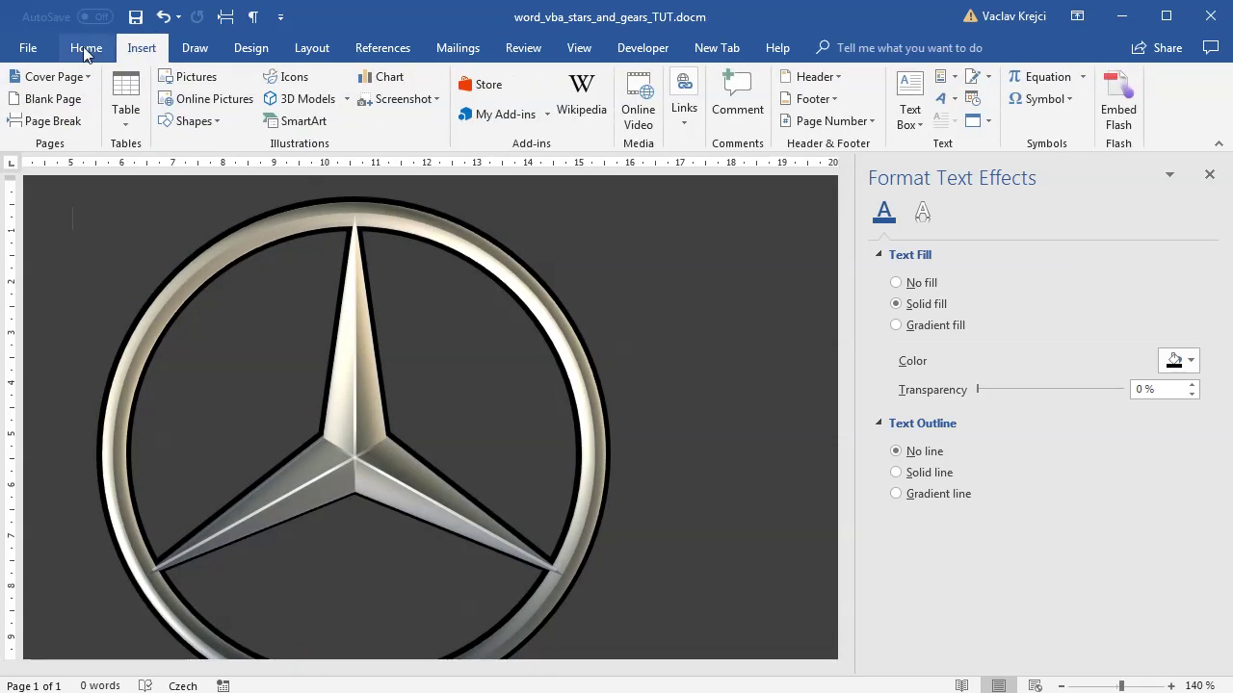
scroll(411, 383, "down", 4)
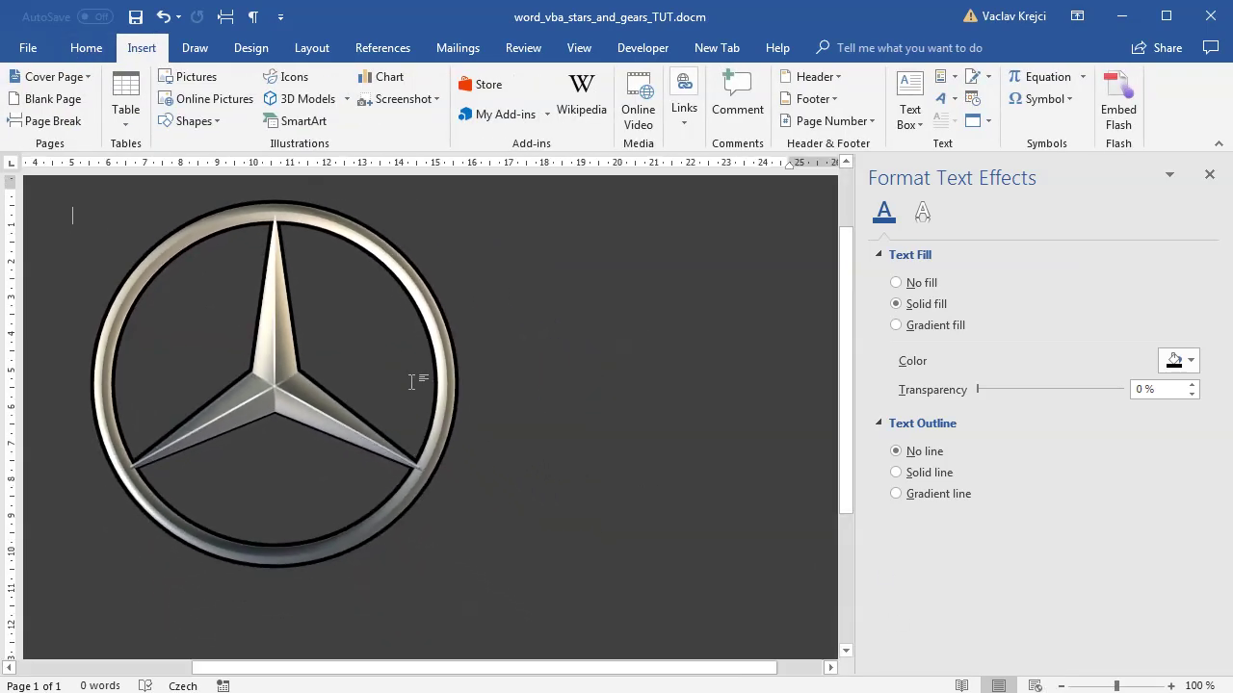
left_click(188, 120)
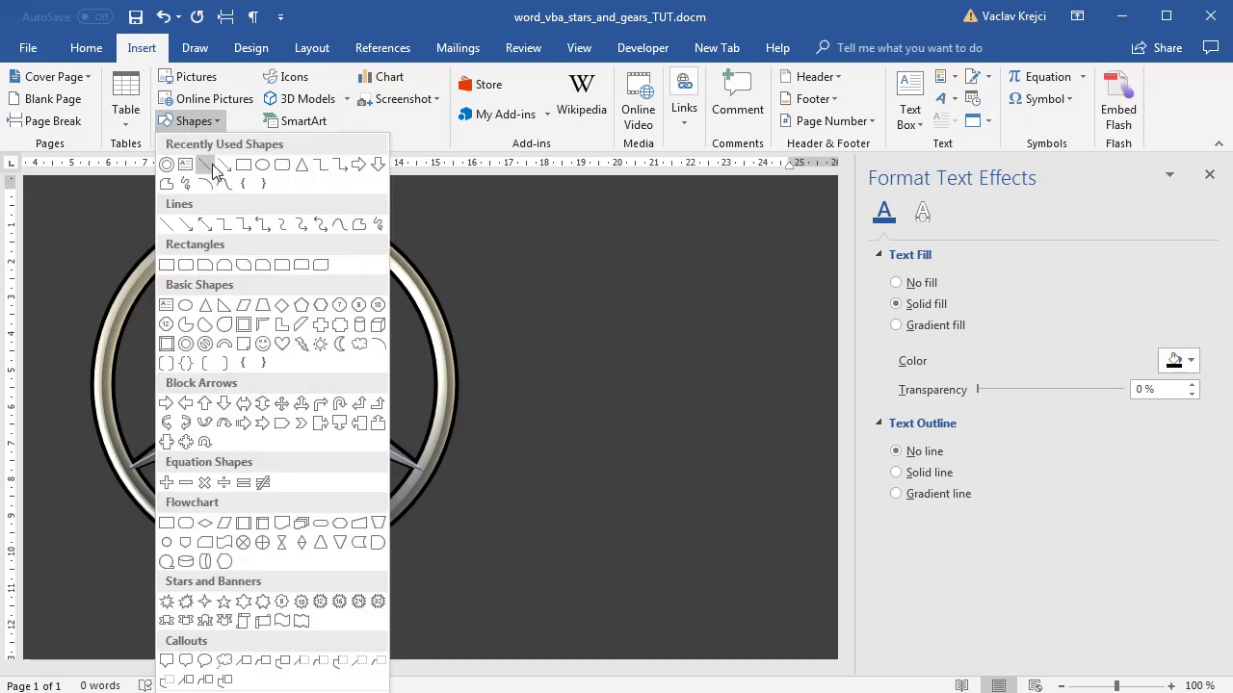
left_click(262, 164)
left_click_drag(110, 221, 451, 484)
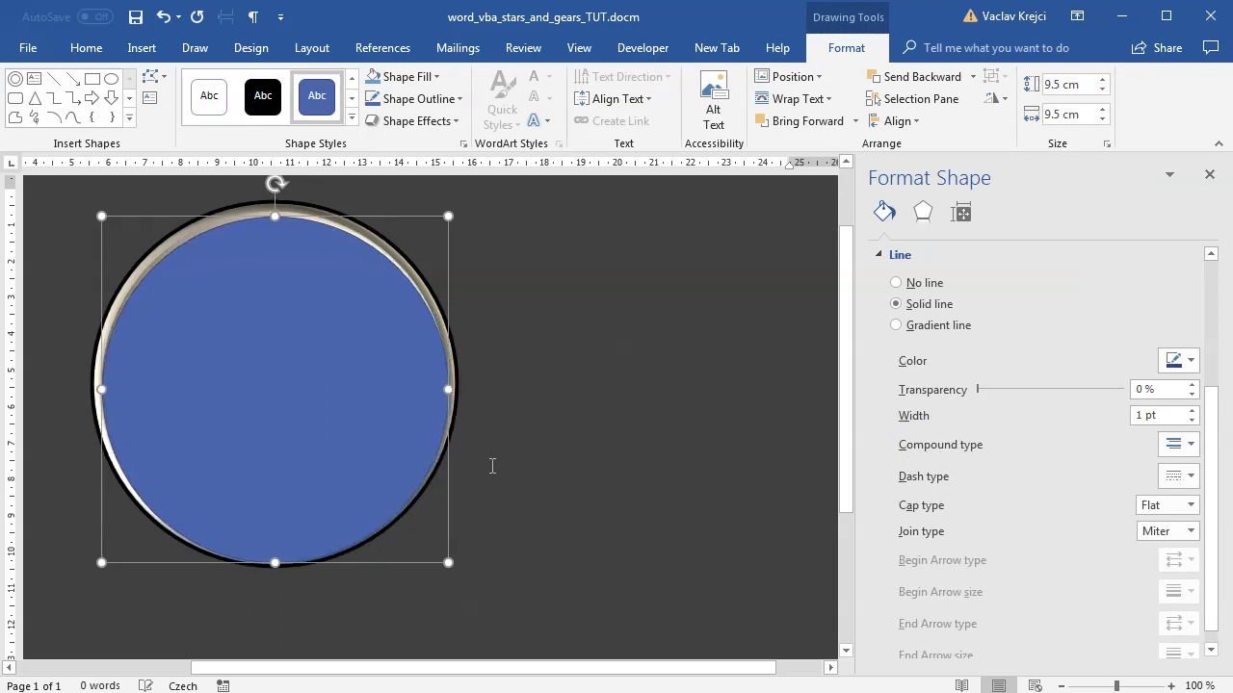
key("Up")
key("Up")
key("Up")
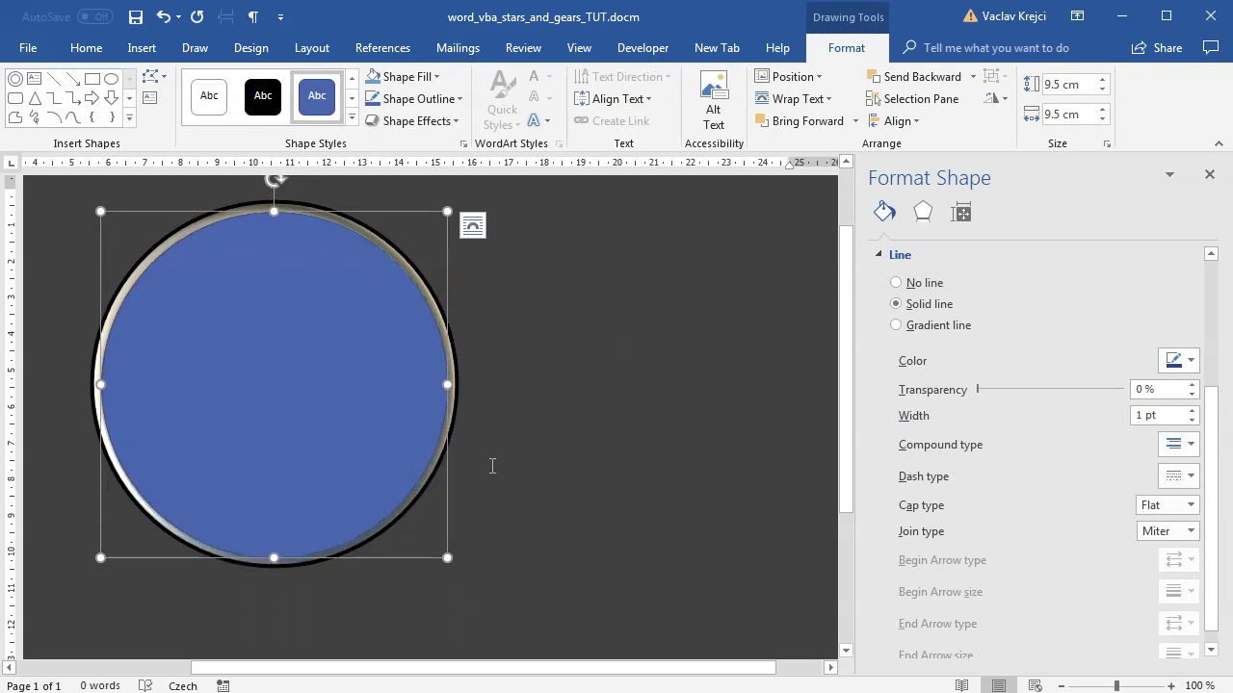
- Set the circle to No Fill with a 2 pt gradient outline
left_click(412, 77)
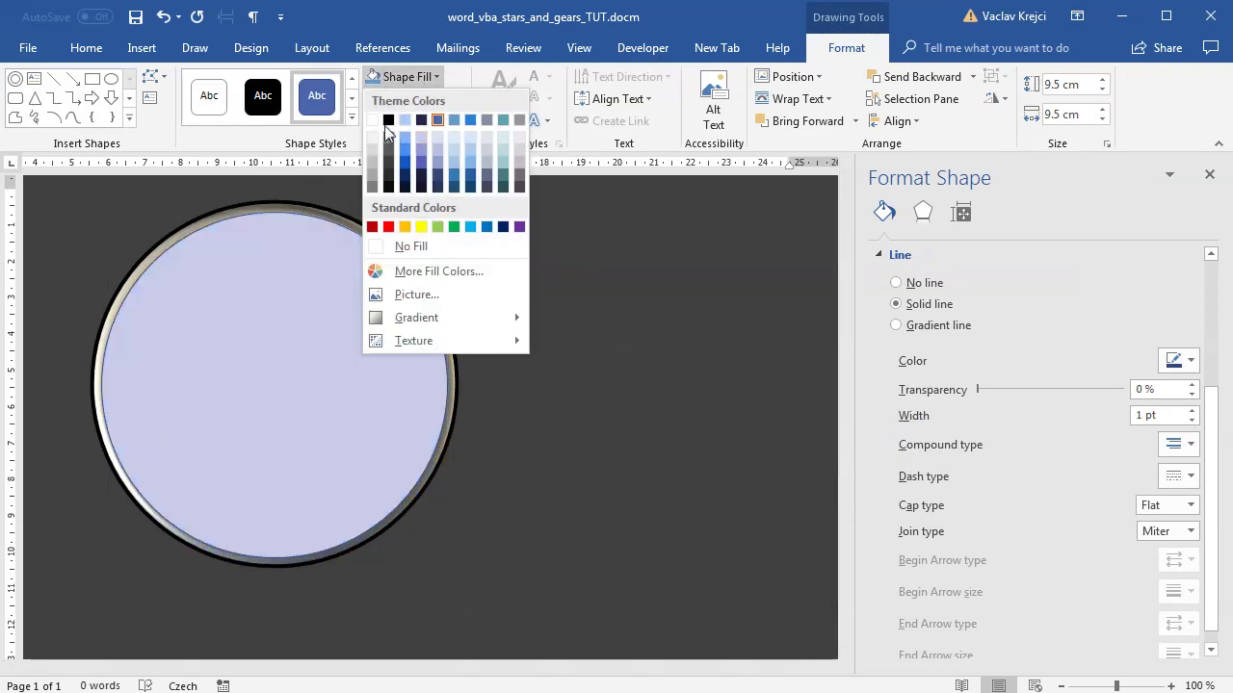
left_click(375, 130)
left_click(407, 78)
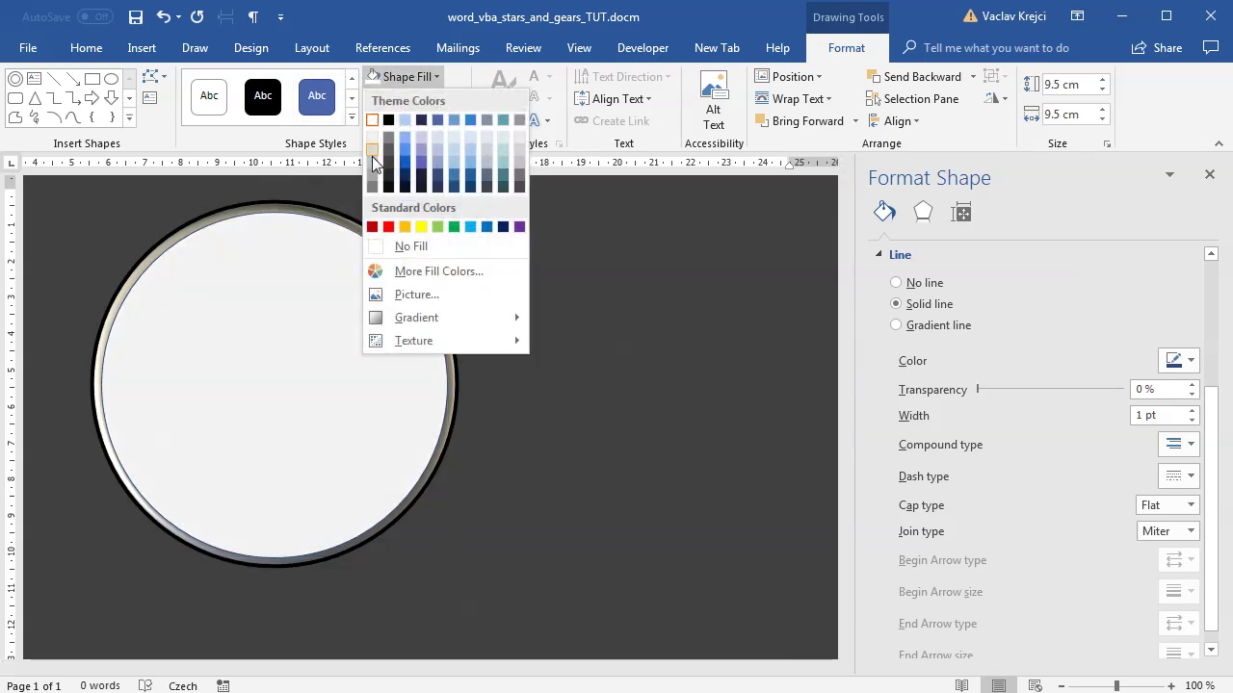
left_click(398, 248)
left_click(421, 97)
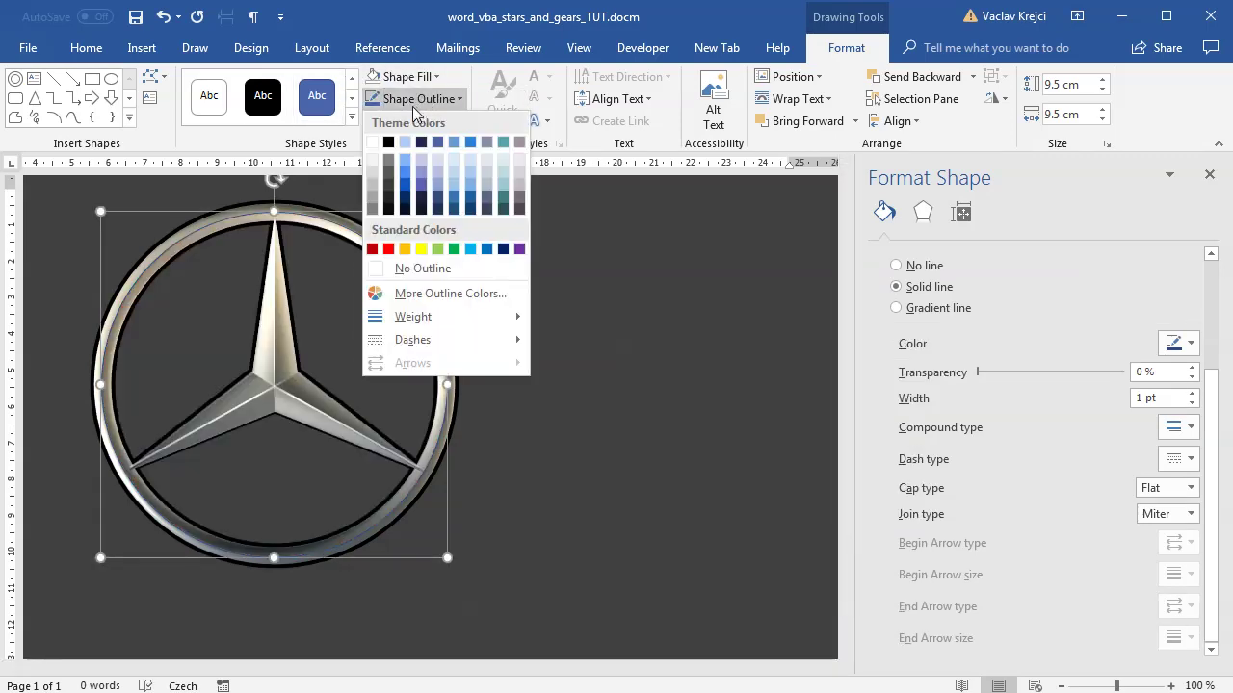
key("Escape")
left_click(936, 308)
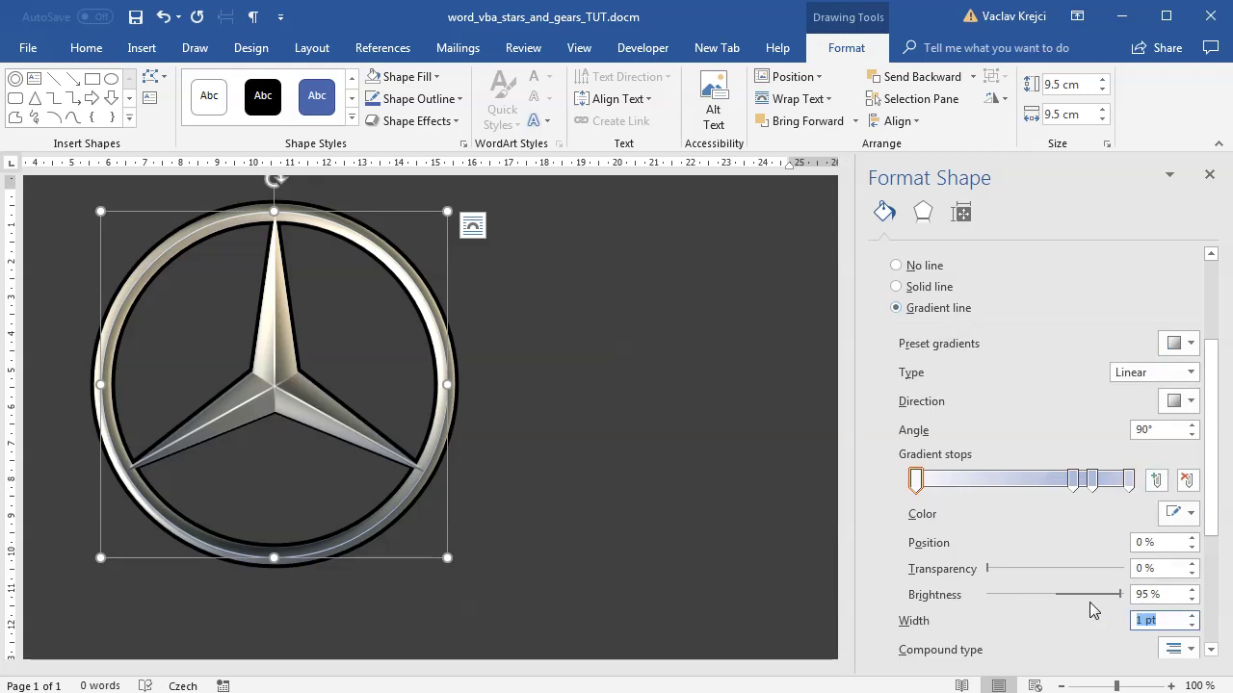
type("2")
key("Return")
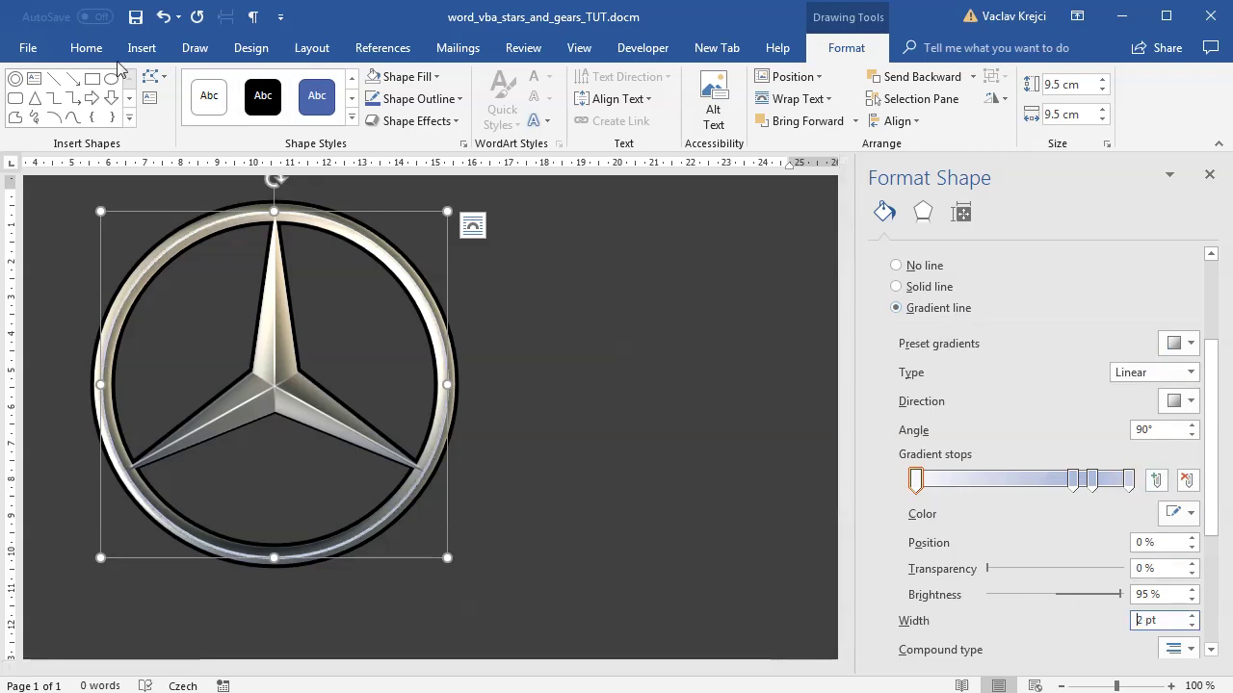
- Hide the highlight lines, star and rings in the Selection pane, leaving only the new circle
left_click(86, 47)
left_click(1105, 121)
left_click(1144, 214)
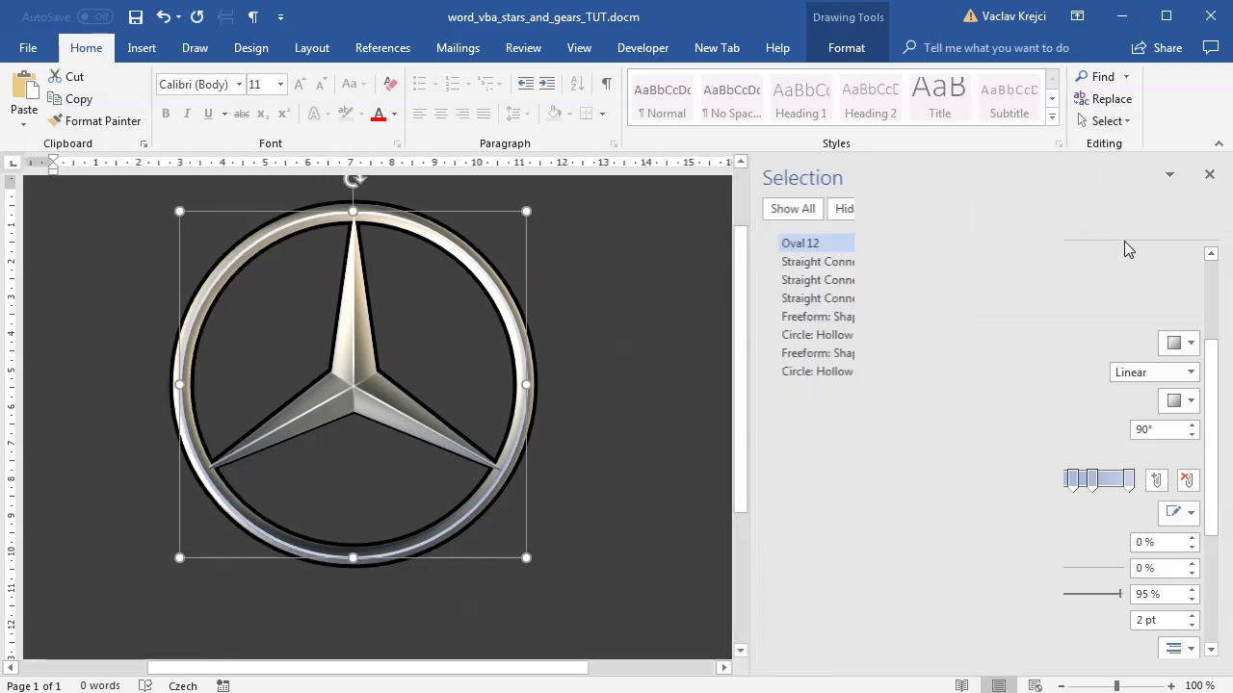
left_click(830, 279)
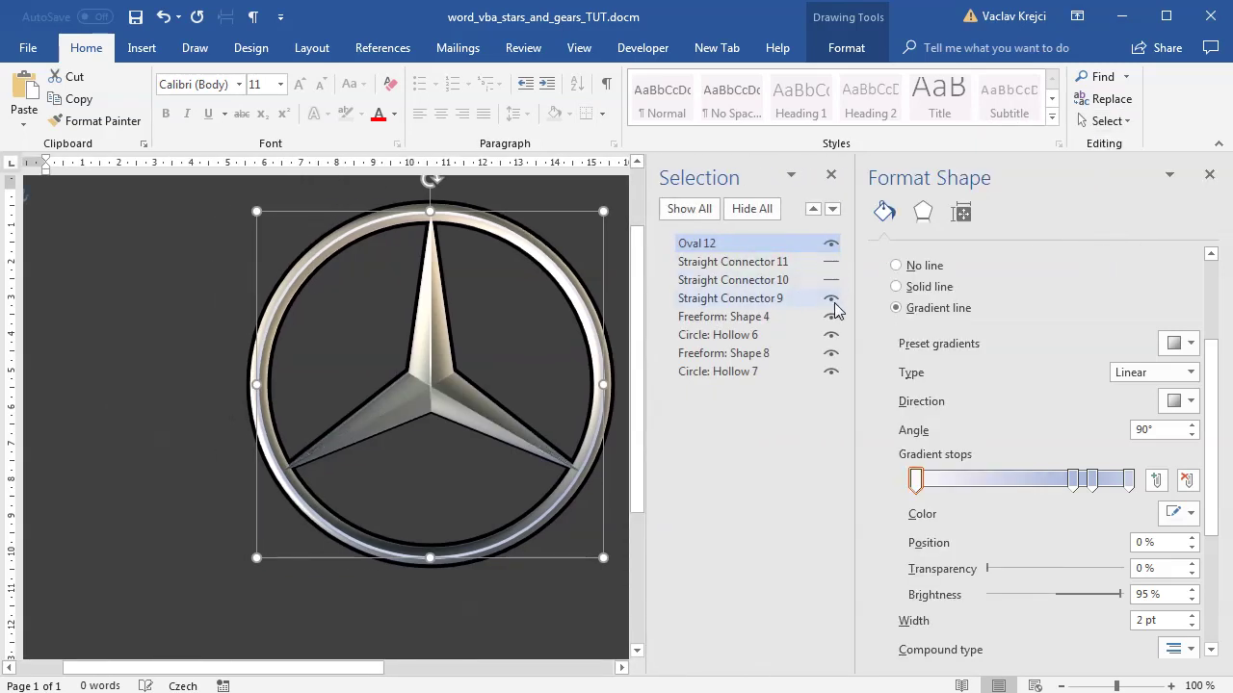
left_click(830, 298)
left_click(830, 316)
left_click(830, 335)
left_click(830, 352)
left_click(830, 371)
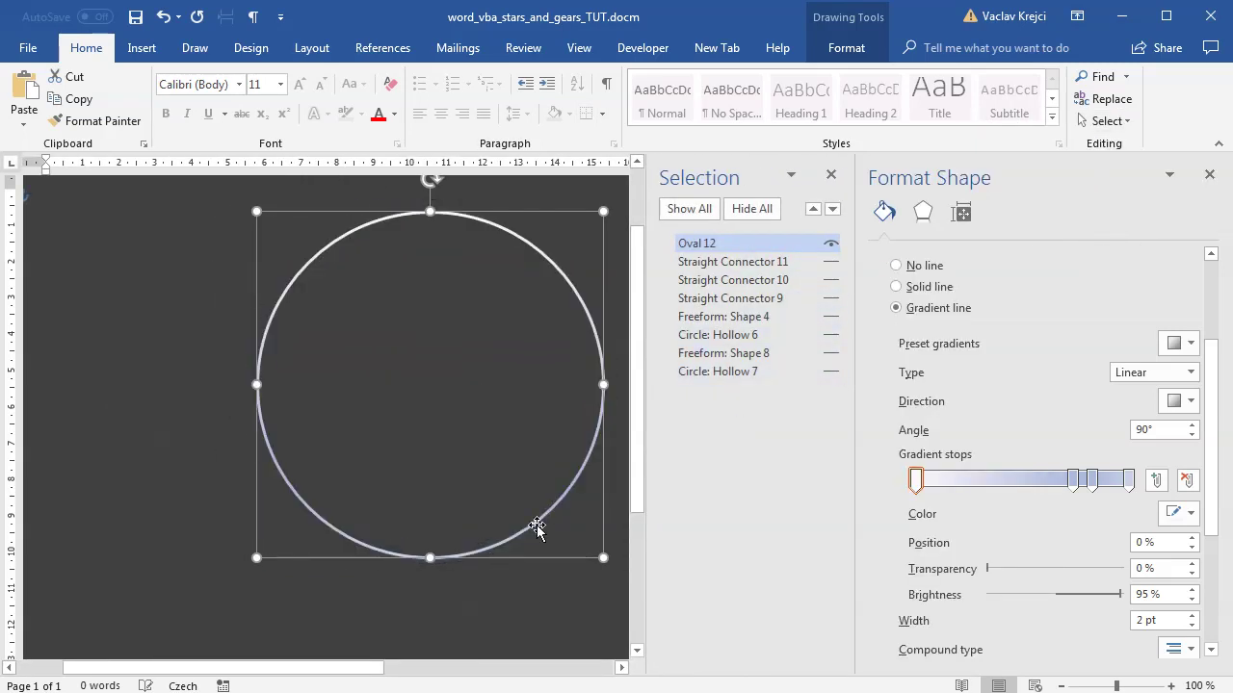
left_click_drag(338, 669, 395, 669)
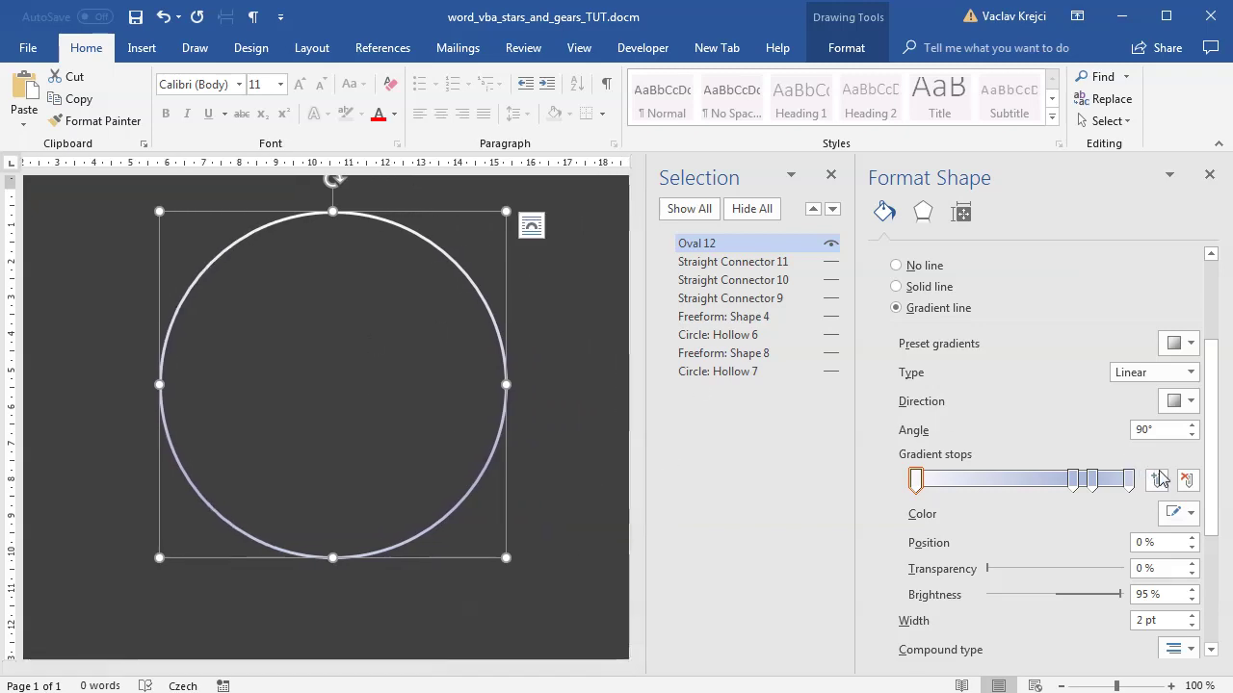
- Make the circle's 74%, 83% and 100% gradient stops white
left_click(1073, 479)
left_click(1177, 513)
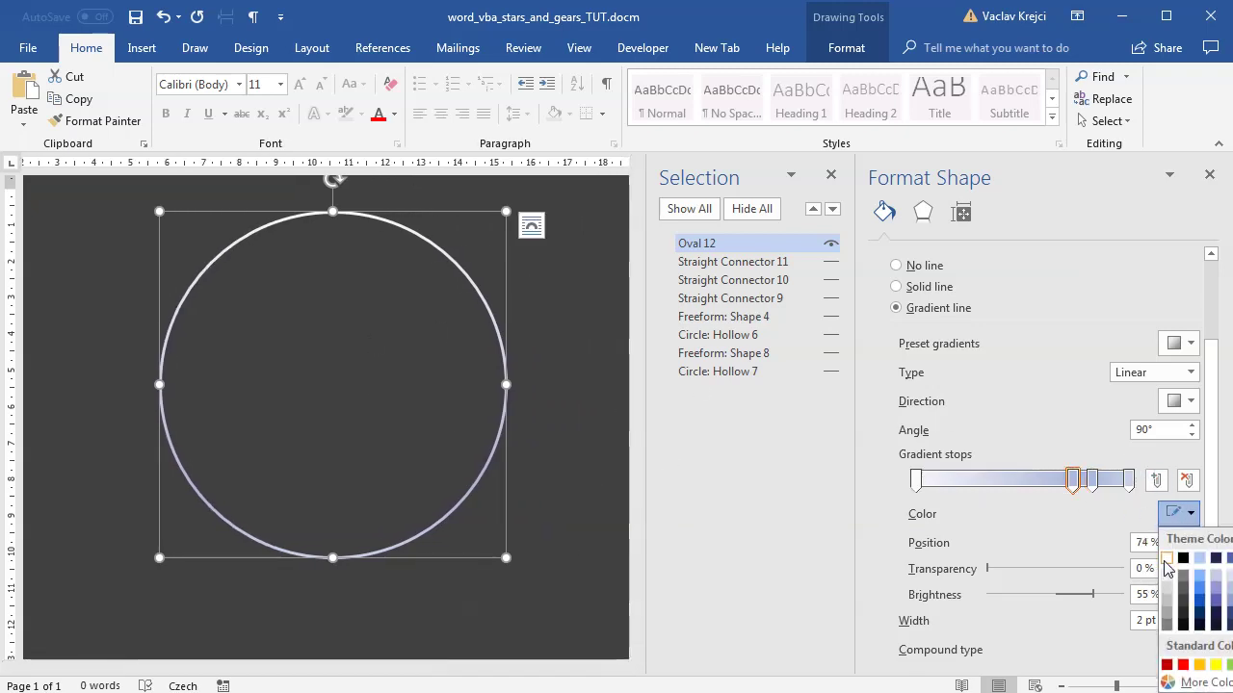
left_click(1166, 558)
left_click(1091, 478)
left_click(1177, 513)
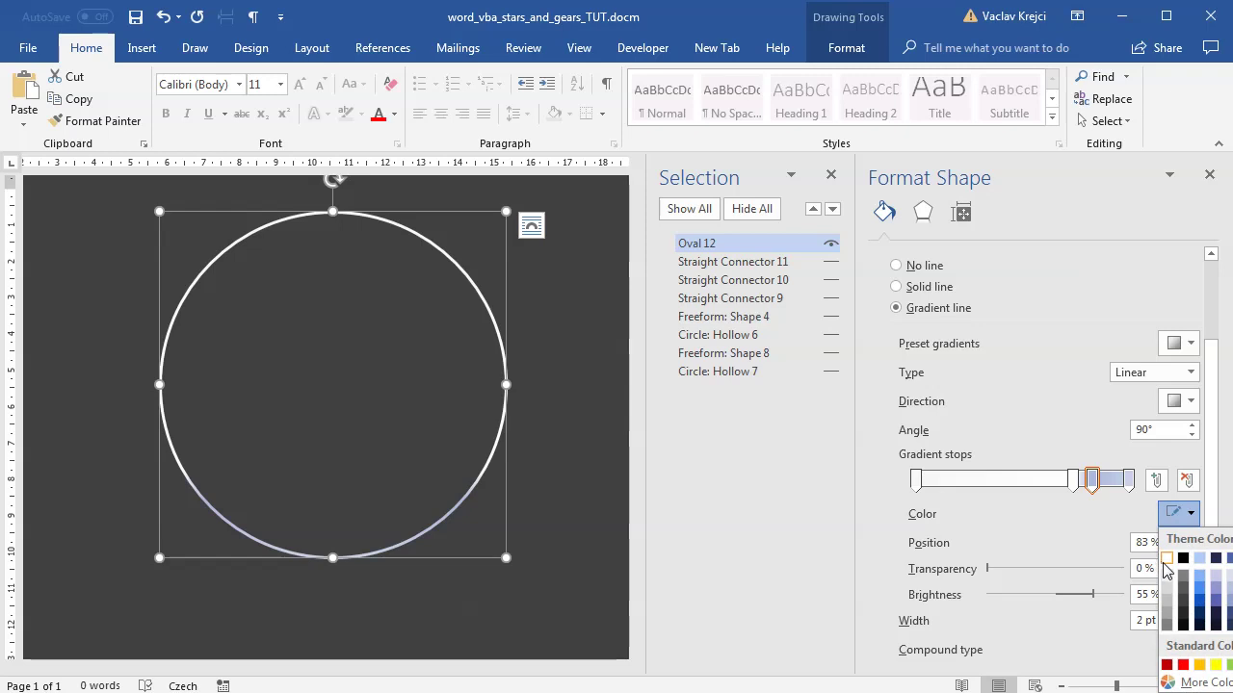
left_click(1166, 559)
left_click(1128, 479)
left_click(1177, 512)
left_click(1167, 559)
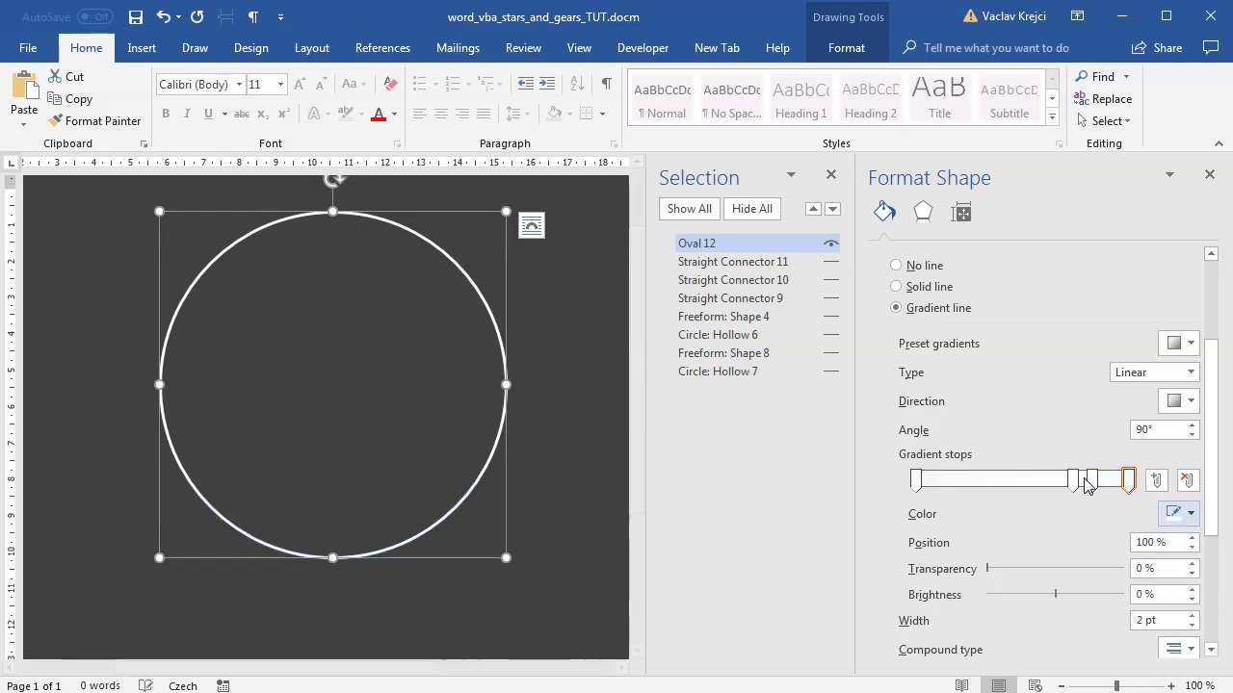
- Move the 74% stop to 31%, make the 31% and 83% stops fully transparent, and set angle 45°
left_click_drag(1072, 480, 982, 482)
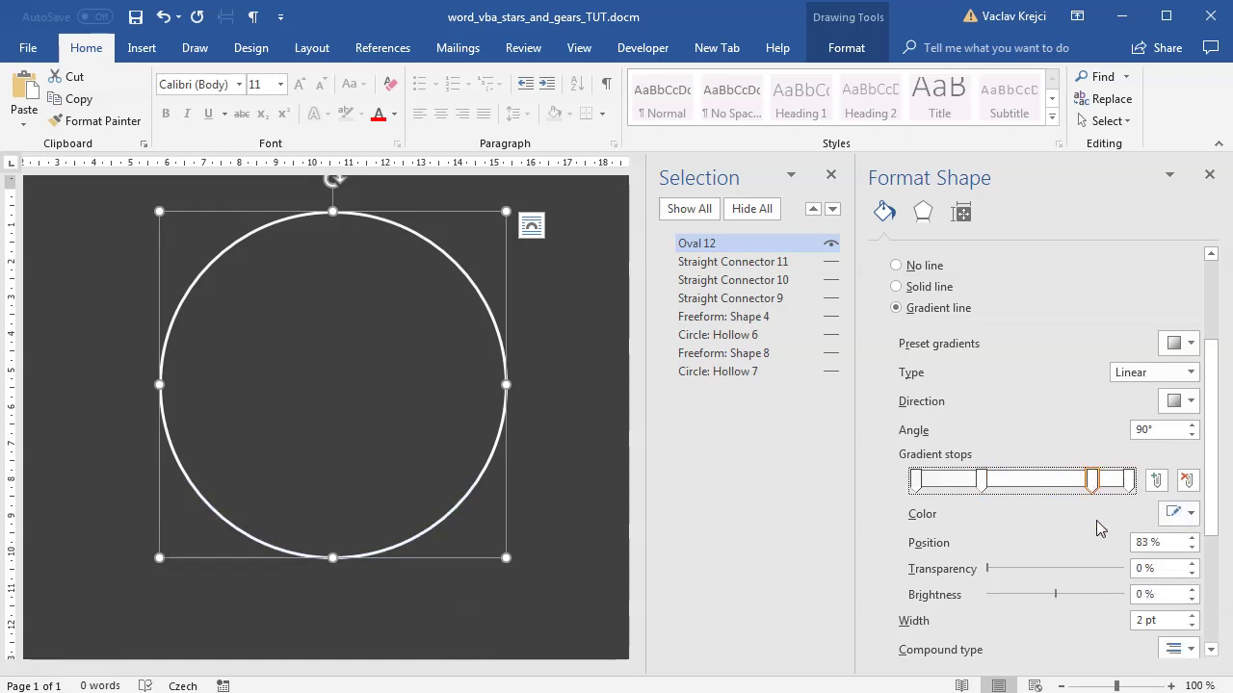
left_click_drag(989, 572, 1119, 569)
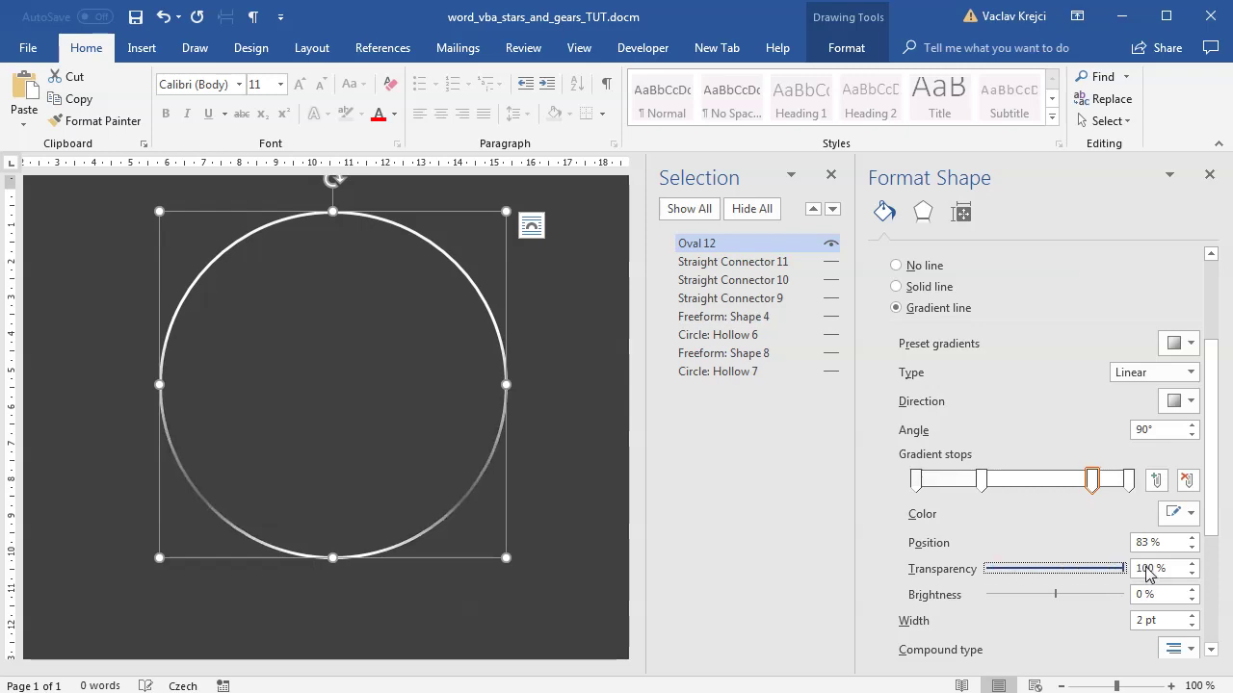
left_click(981, 480)
left_click_drag(989, 572, 1120, 569)
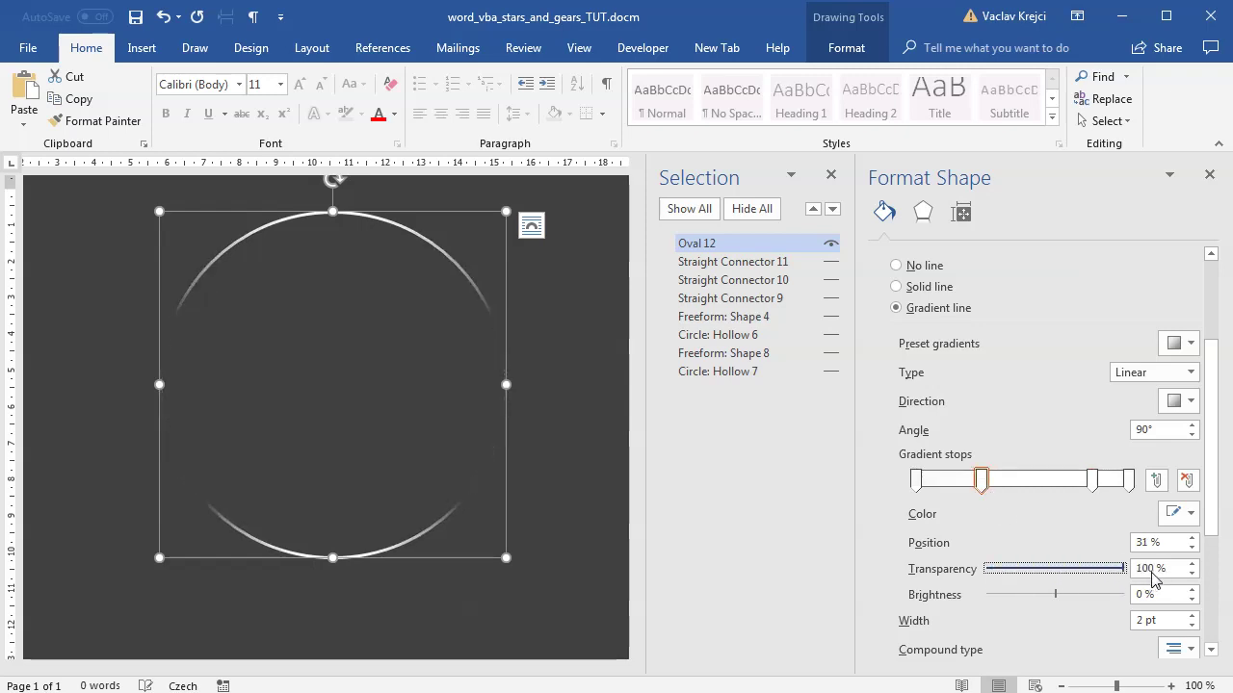
left_click(915, 480)
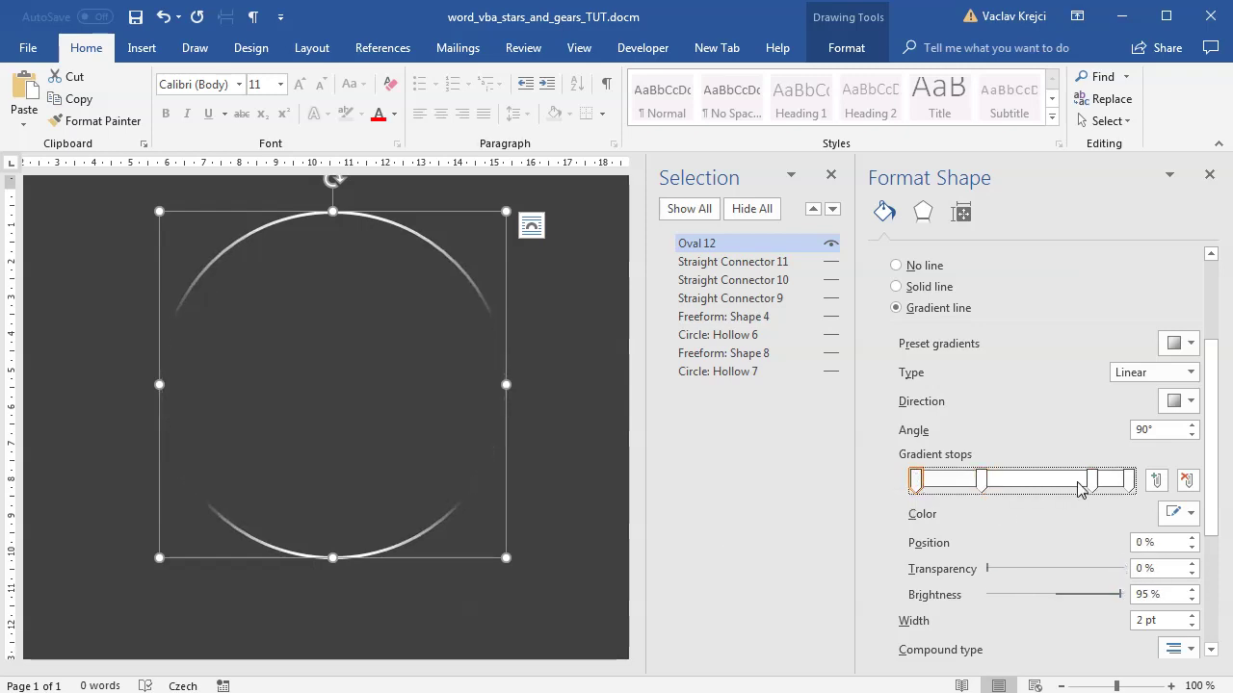
left_click(1129, 480)
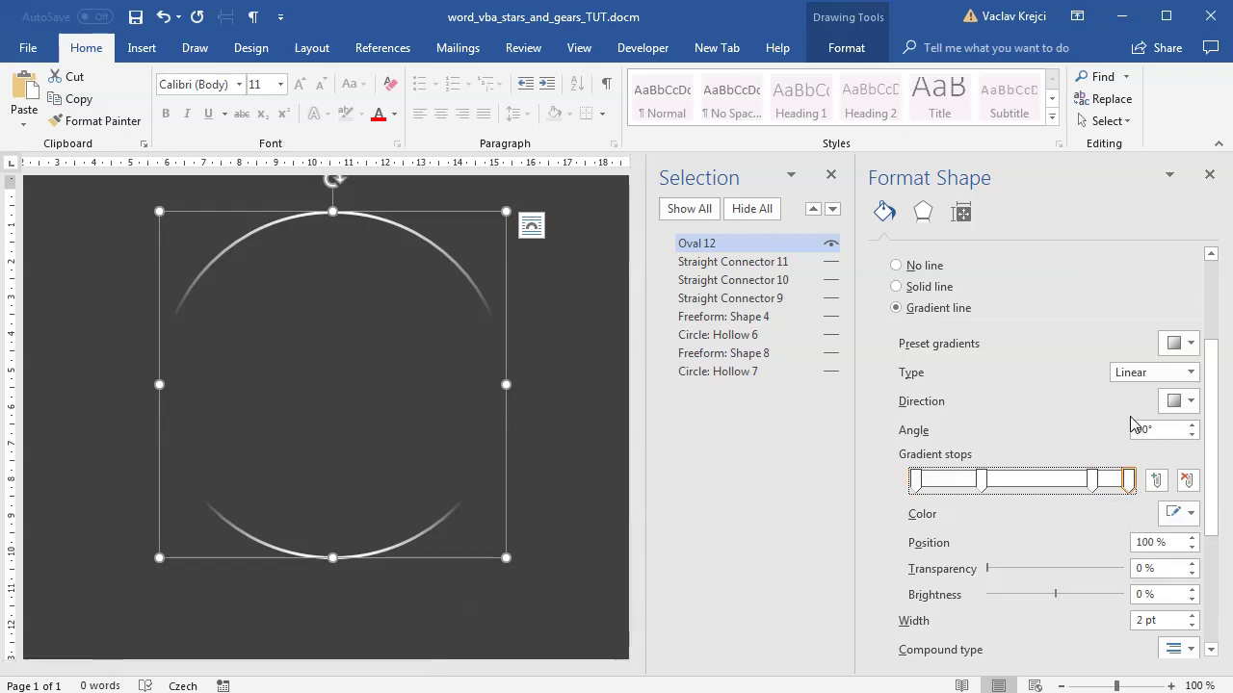
double_click(1136, 430)
type("45")
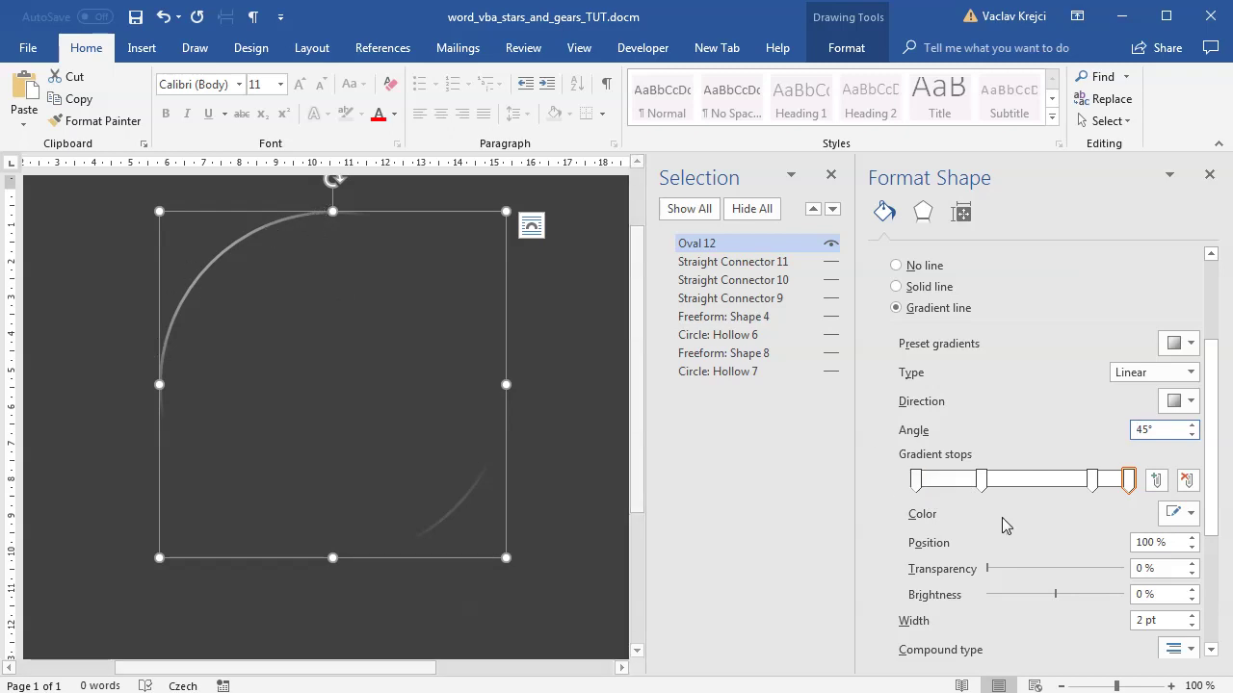
- Shift the leftmost stop to 10%, fine-tune the 83% stop, and reshow Straight Connector 11
left_click(920, 482)
left_click_drag(920, 482, 946, 481)
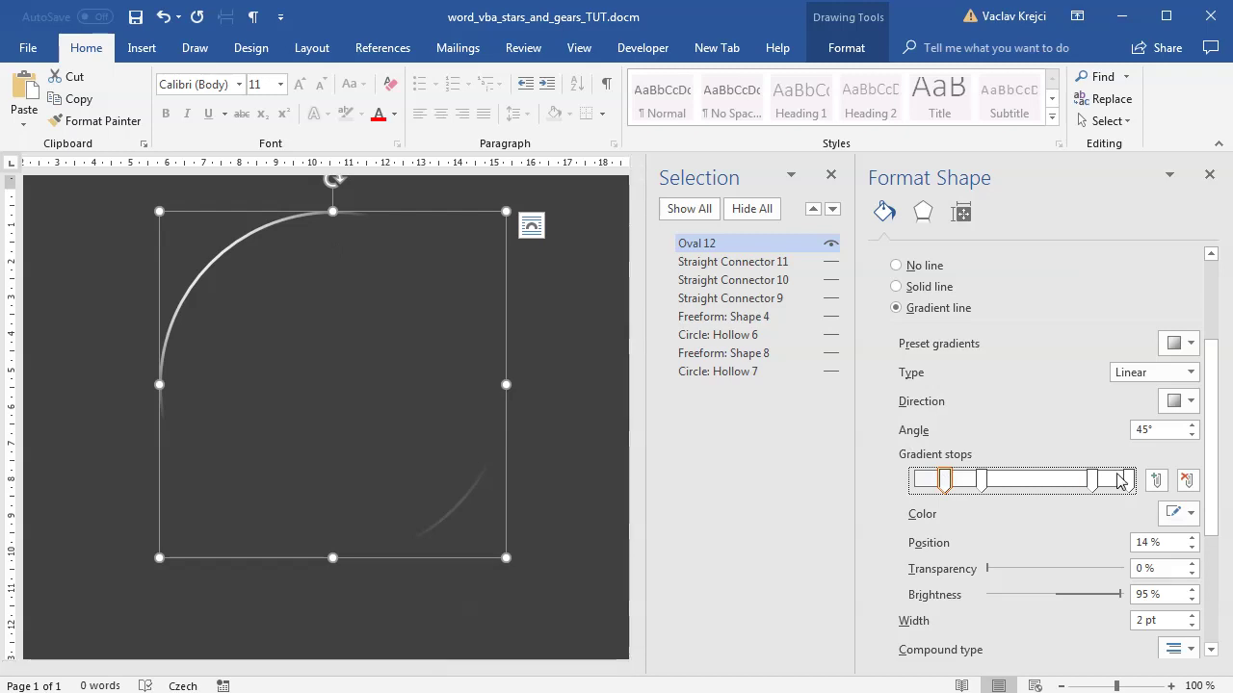
mouse_move(1093, 482)
left_mouse_down()
mouse_move(1069, 486)
mouse_move(1096, 492)
mouse_move(1084, 490)
left_mouse_up()
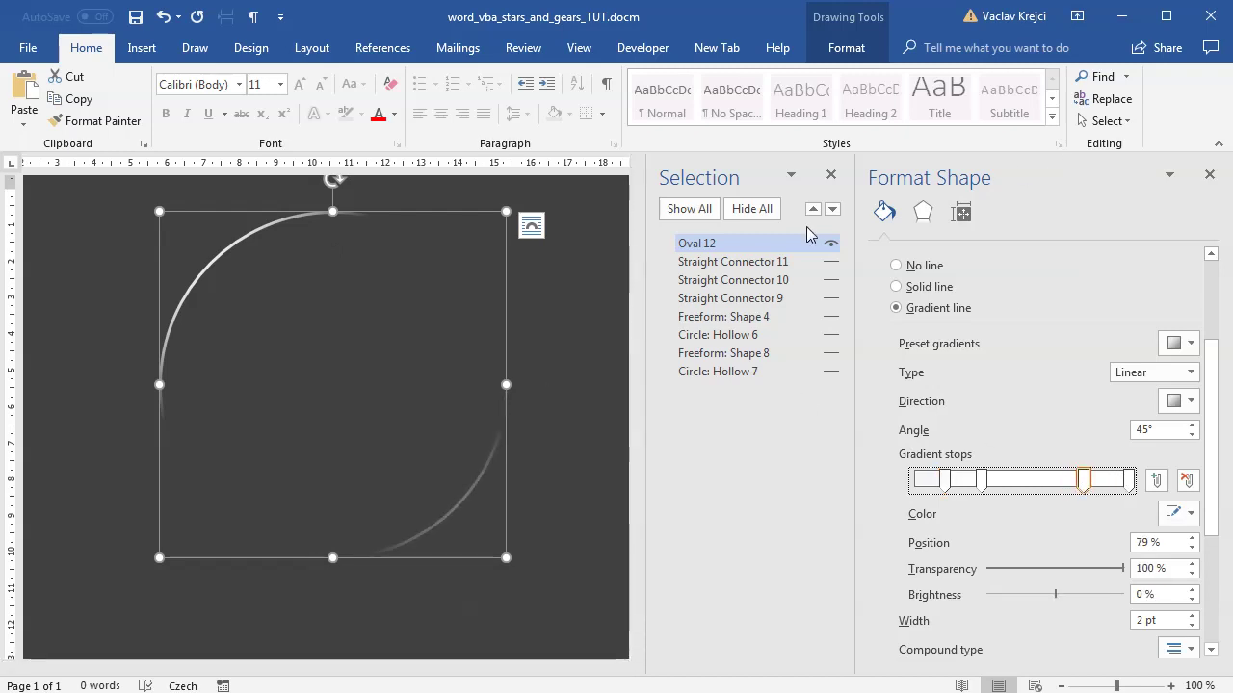
left_click(1210, 174)
left_click(1210, 262)
- Unhide Straight Connectors 10 and 9, Freeform: Shape 4, Circle: Hollow 6, the star outline and outer ring
left_click(1210, 281)
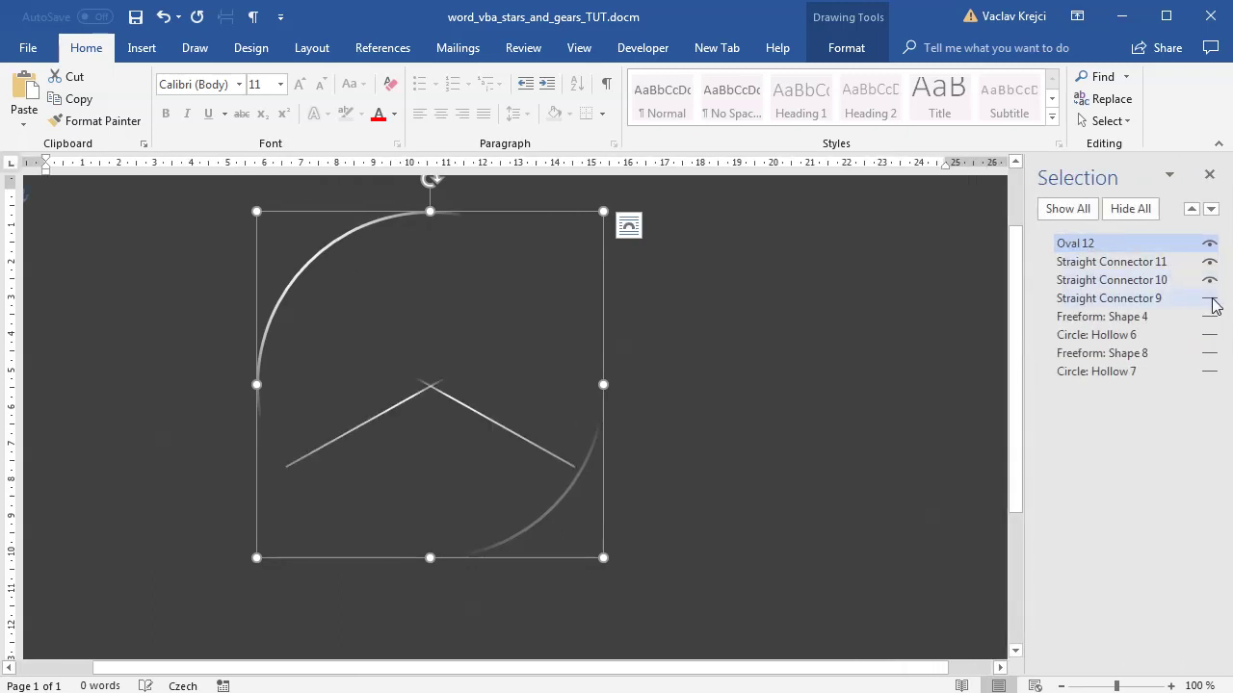
left_click(1210, 298)
left_click(1209, 316)
left_click(1209, 335)
left_click(1210, 354)
left_click(1210, 372)
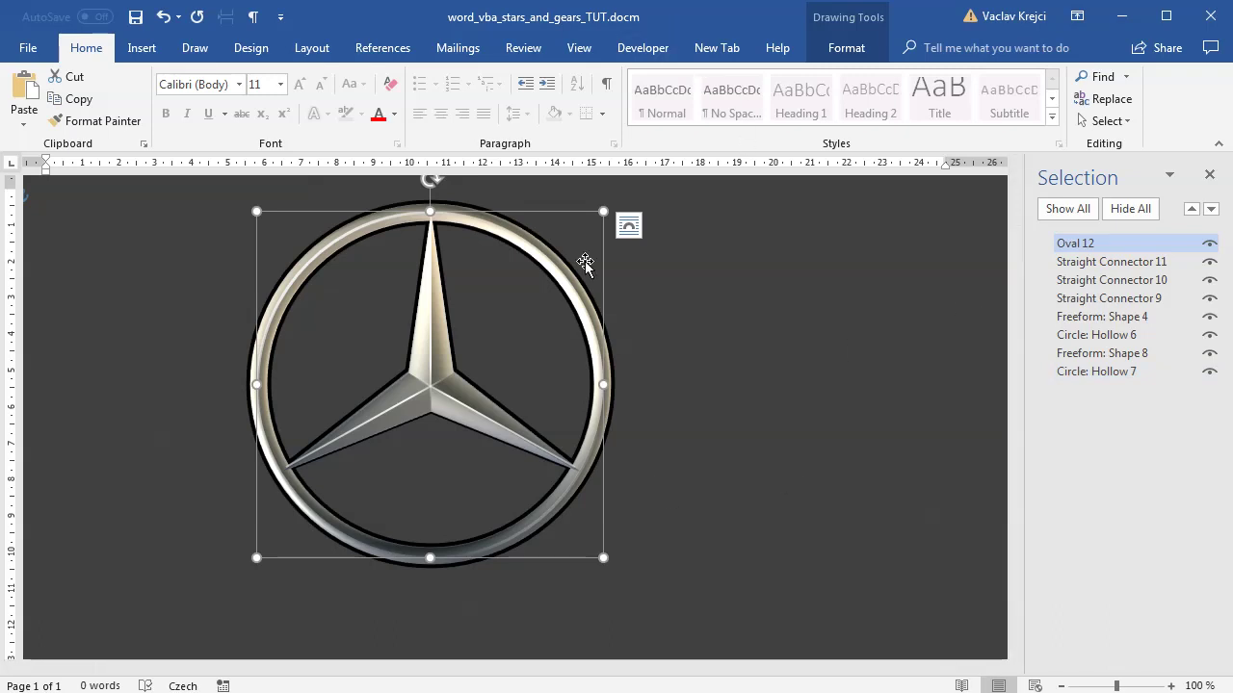
- Turn off Snap objects to other objects in Grid Settings and fit the highlight oval inside the ring
left_click_drag(605, 560, 588, 543)
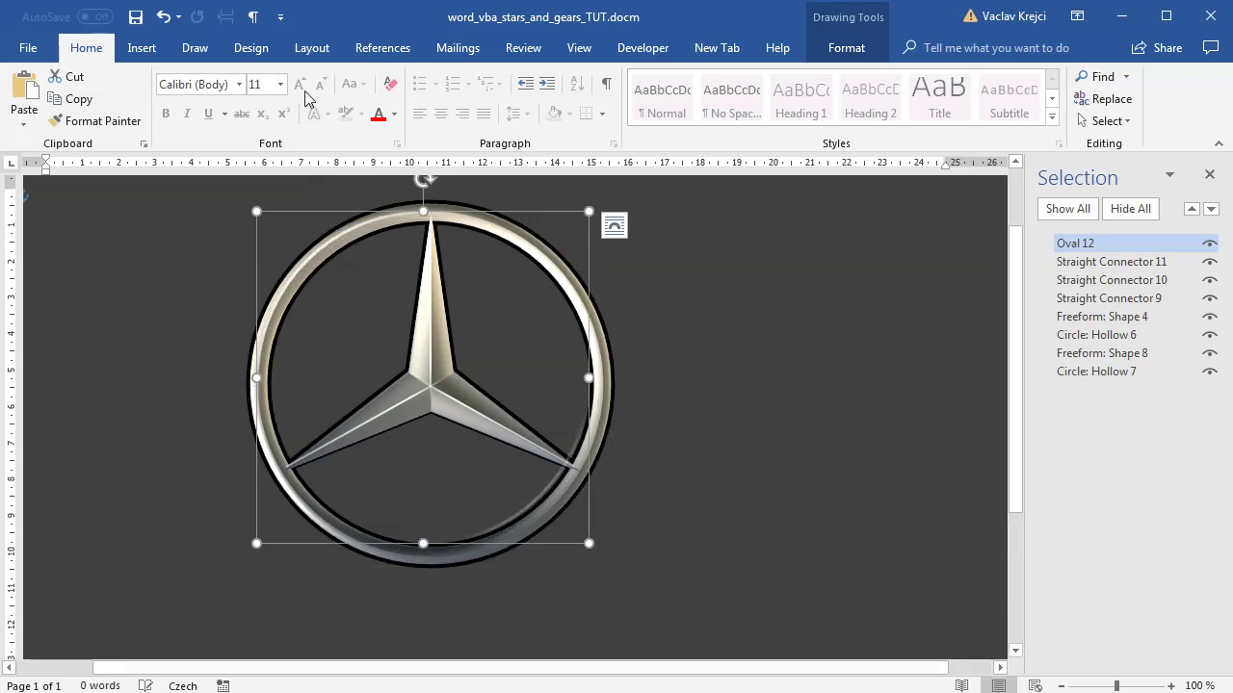
left_click(163, 16)
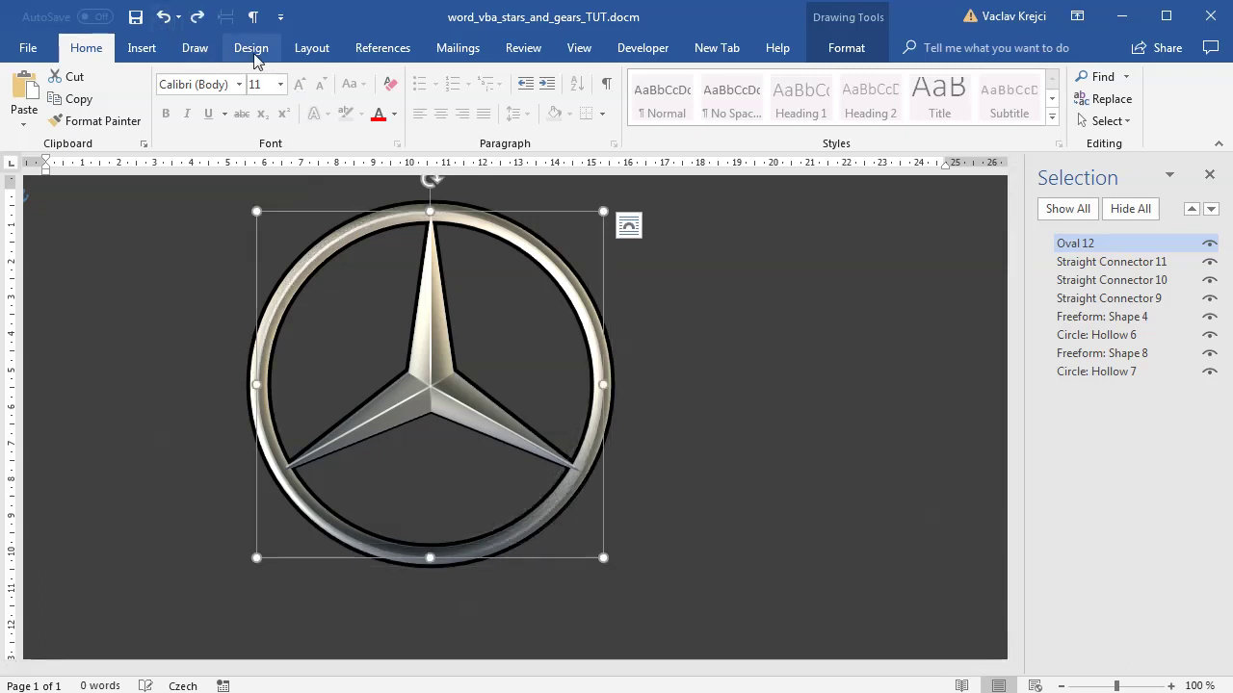
left_click(311, 51)
left_click(870, 77)
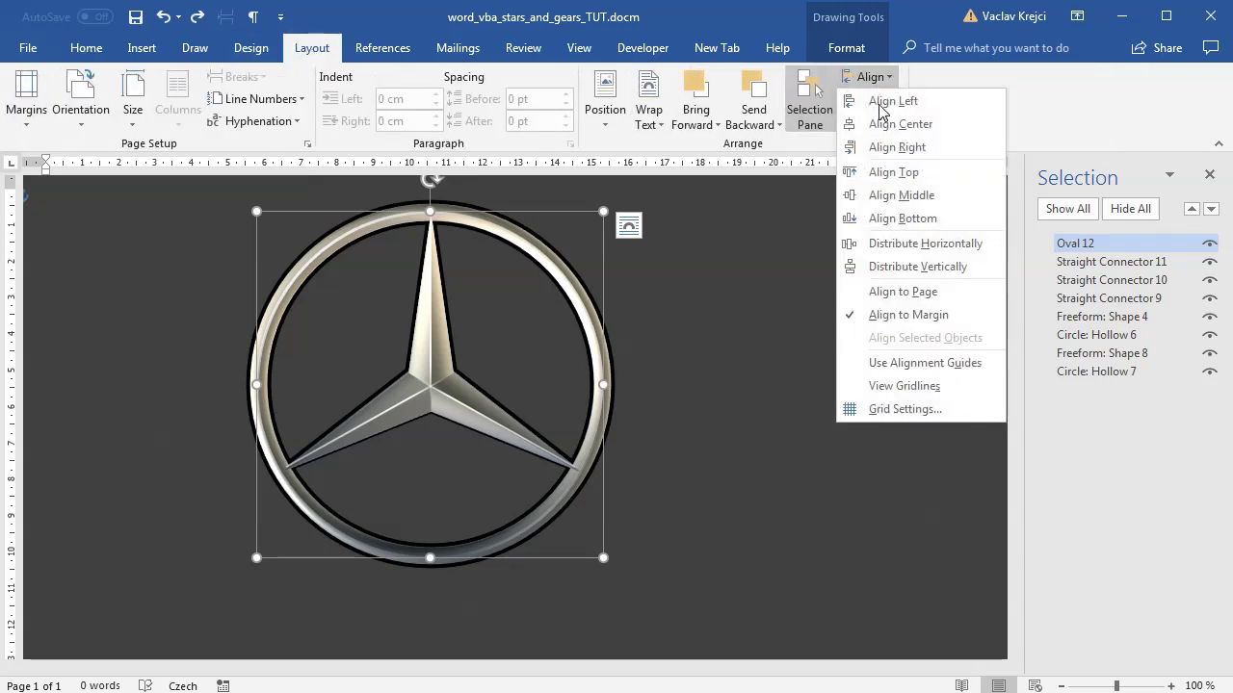
left_click(904, 410)
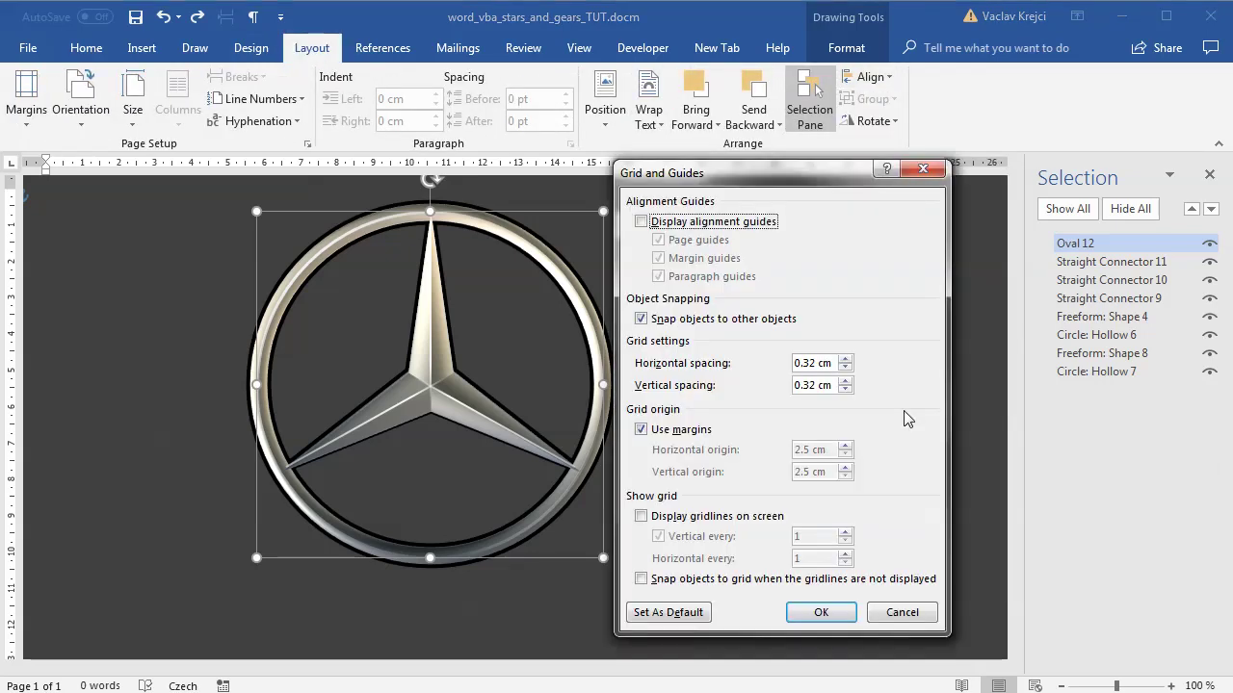
left_click(678, 320)
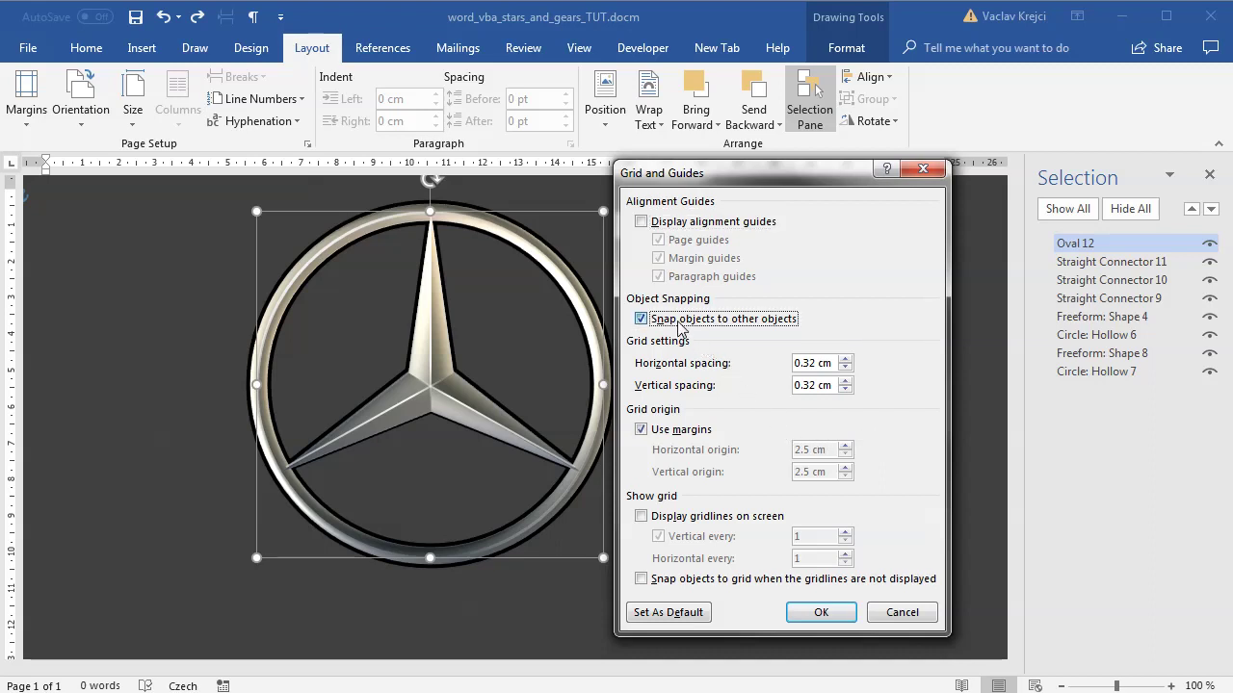
left_click(819, 614)
mouse_move(604, 559)
left_mouse_down()
mouse_move(625, 575)
mouse_move(601, 555)
left_mouse_up()
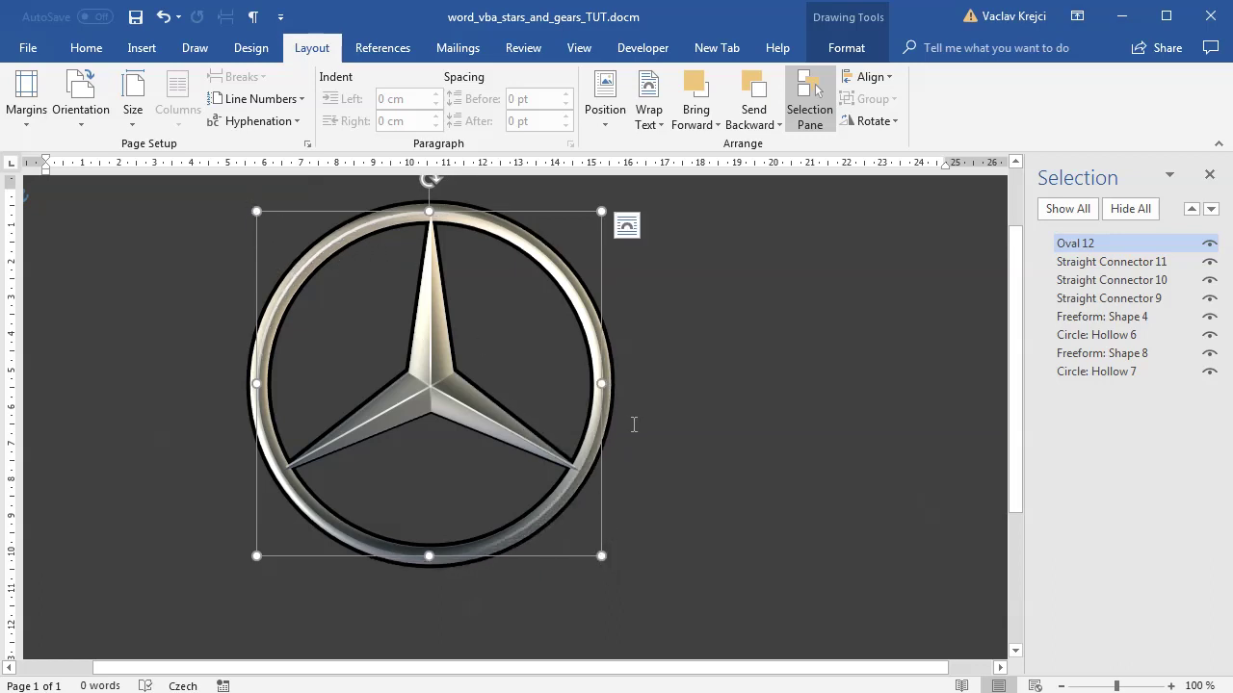
- Deselect the oval, view the logo at 110%, then switch to word_vba_mercedes_logo_3d.docm
left_click(663, 427)
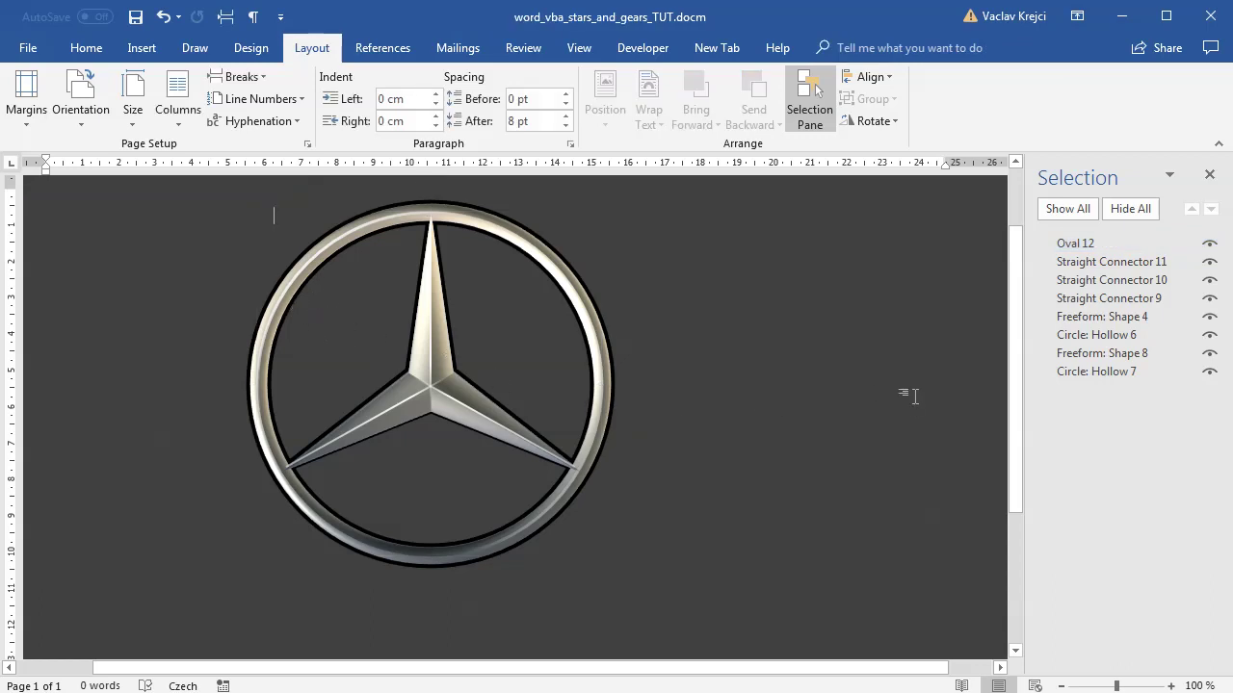
left_click_drag(1020, 318, 1015, 291)
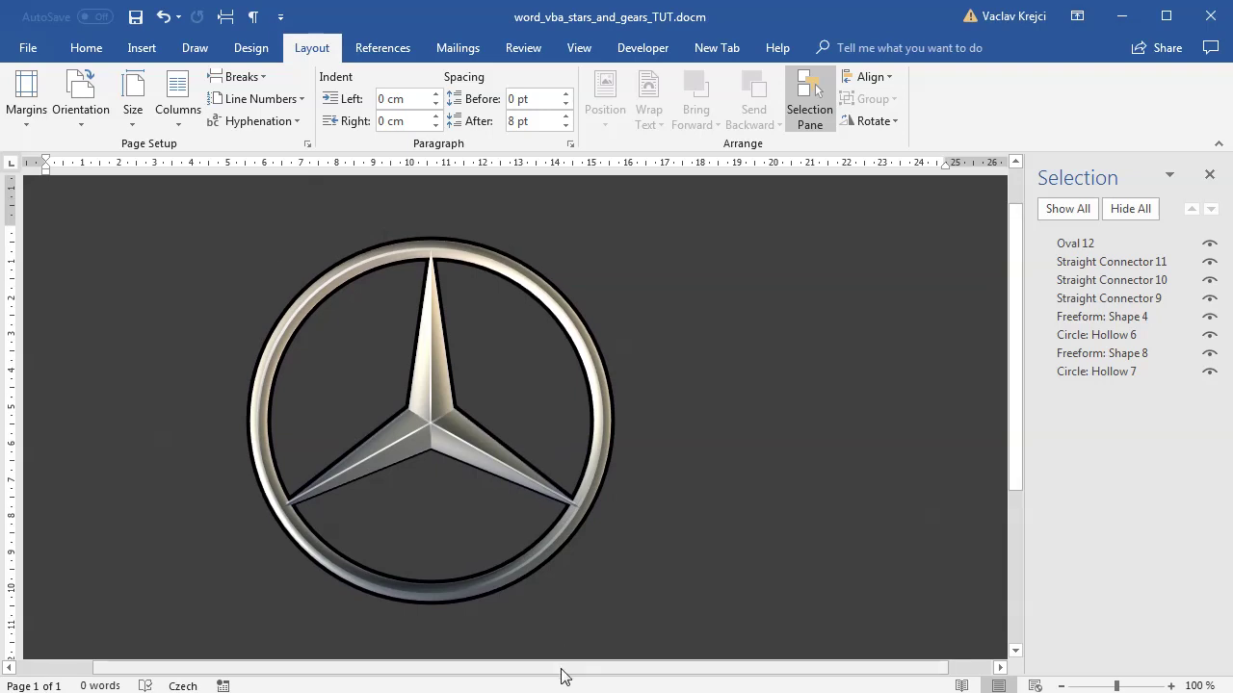
left_click_drag(564, 677, 523, 654)
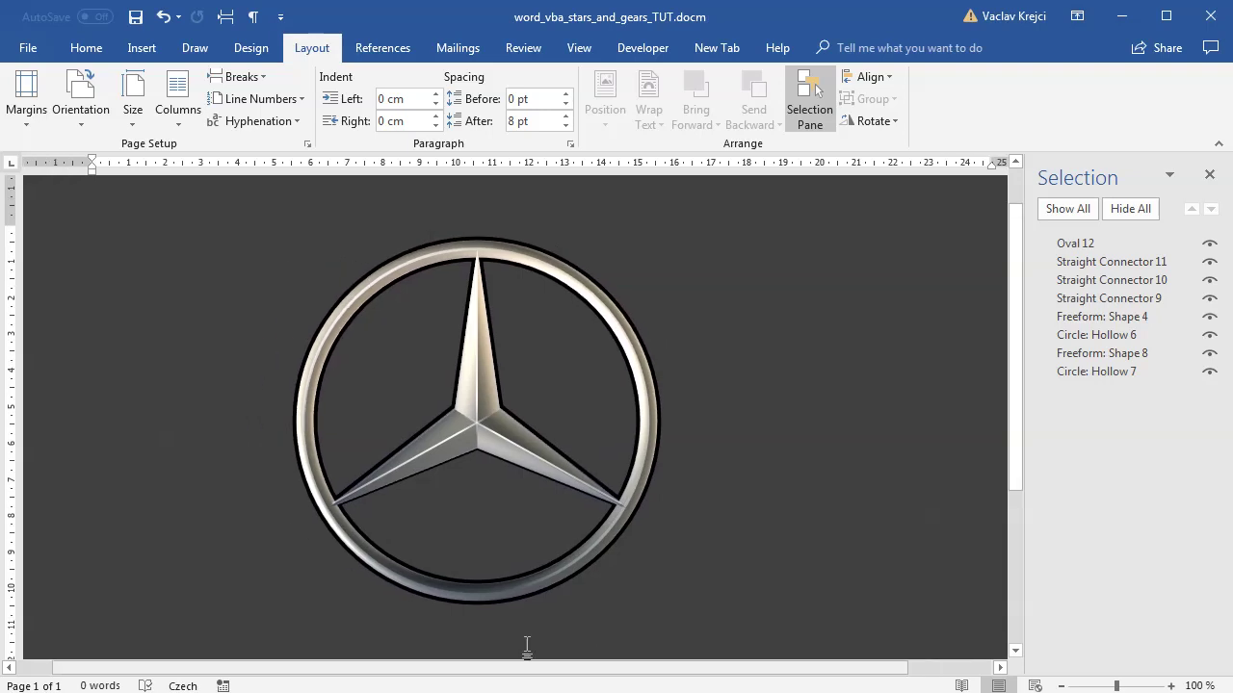
left_click(1172, 686)
left_click_drag(1018, 382, 1018, 400)
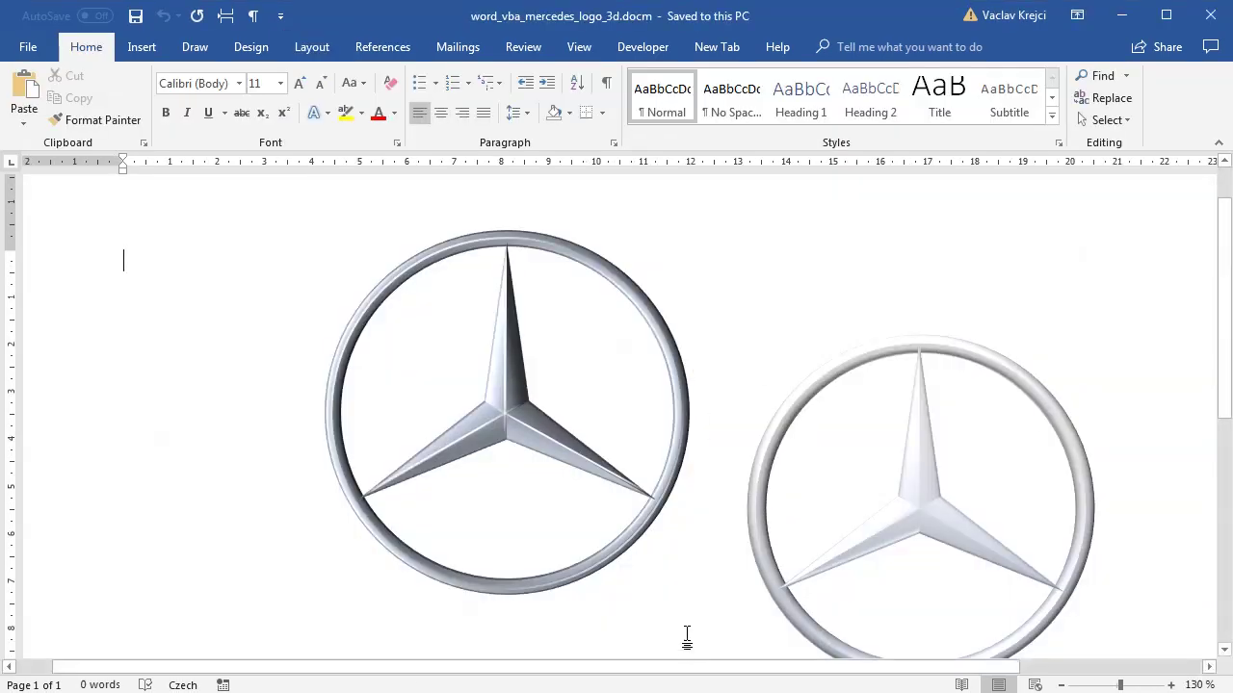
- Scroll through the three silver 3D star emblems and select the upper-left logo
left_click_drag(677, 664, 747, 667)
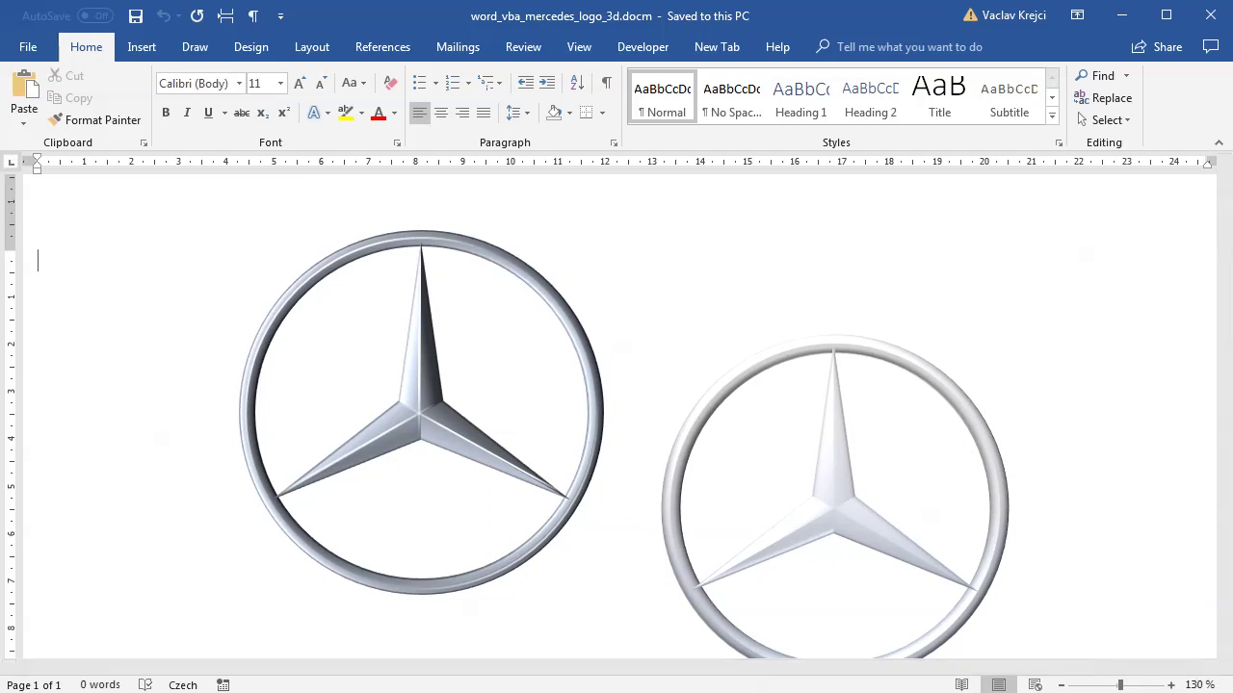
left_click_drag(1226, 369, 1222, 566)
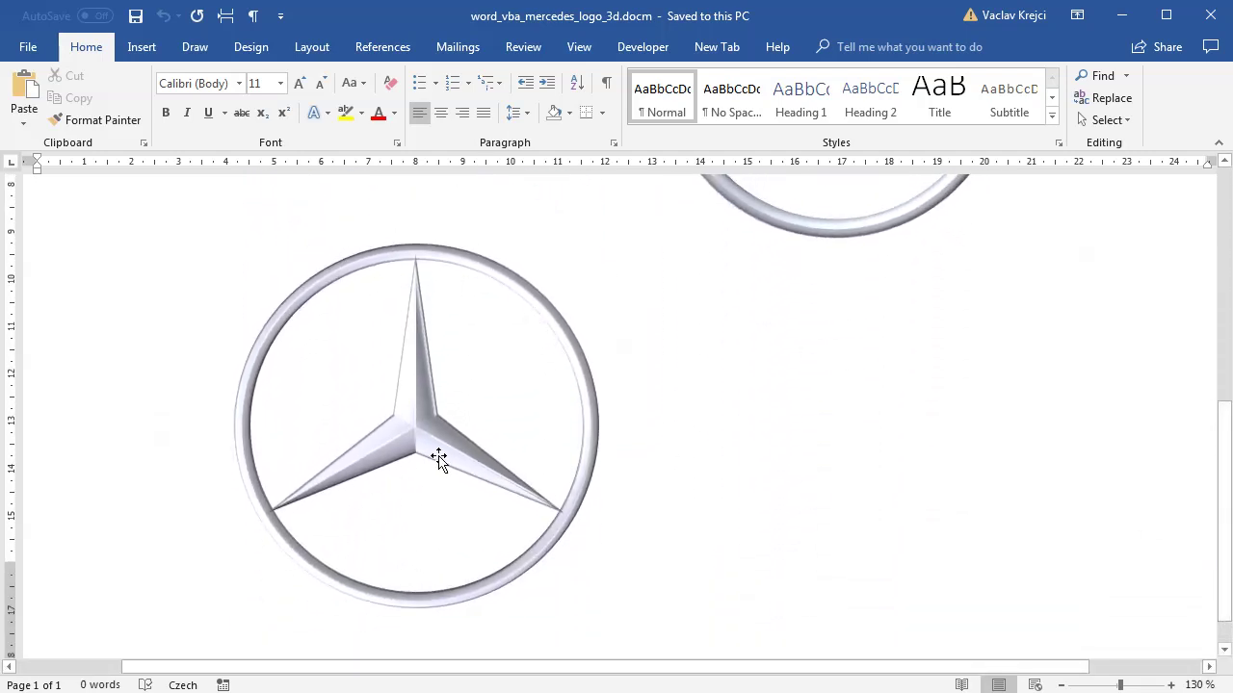
scroll(1200, 352, "up", 5)
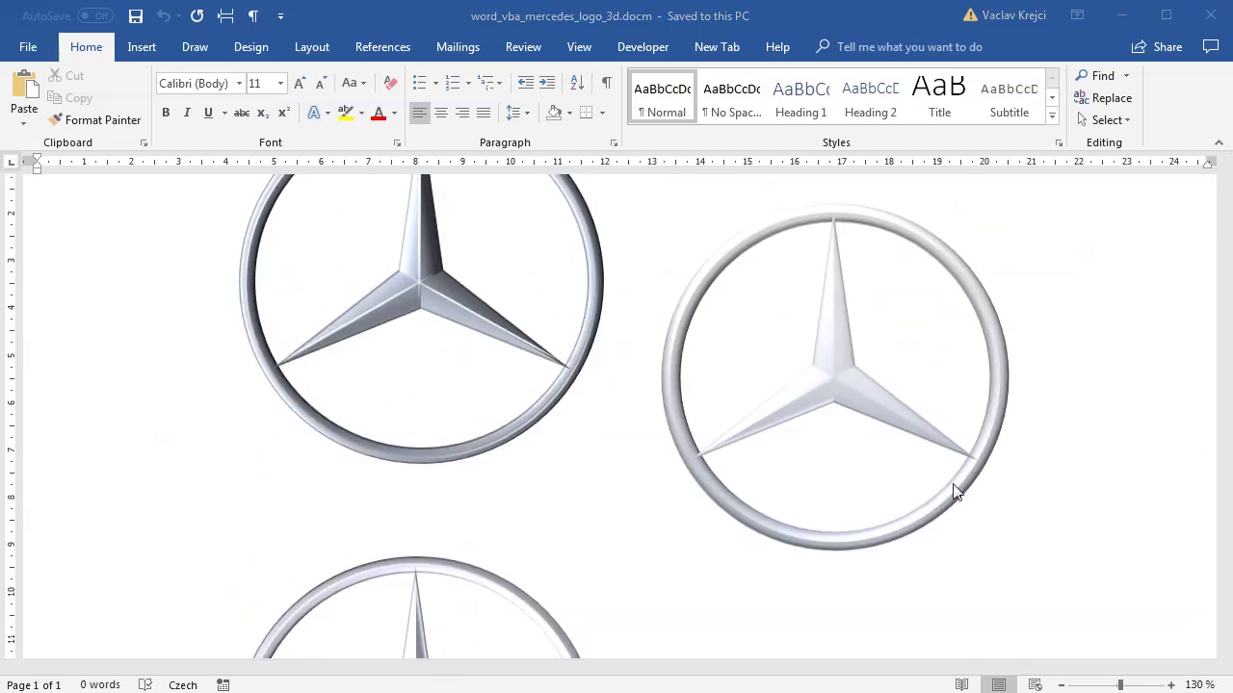
scroll(1226, 352, "up", 2)
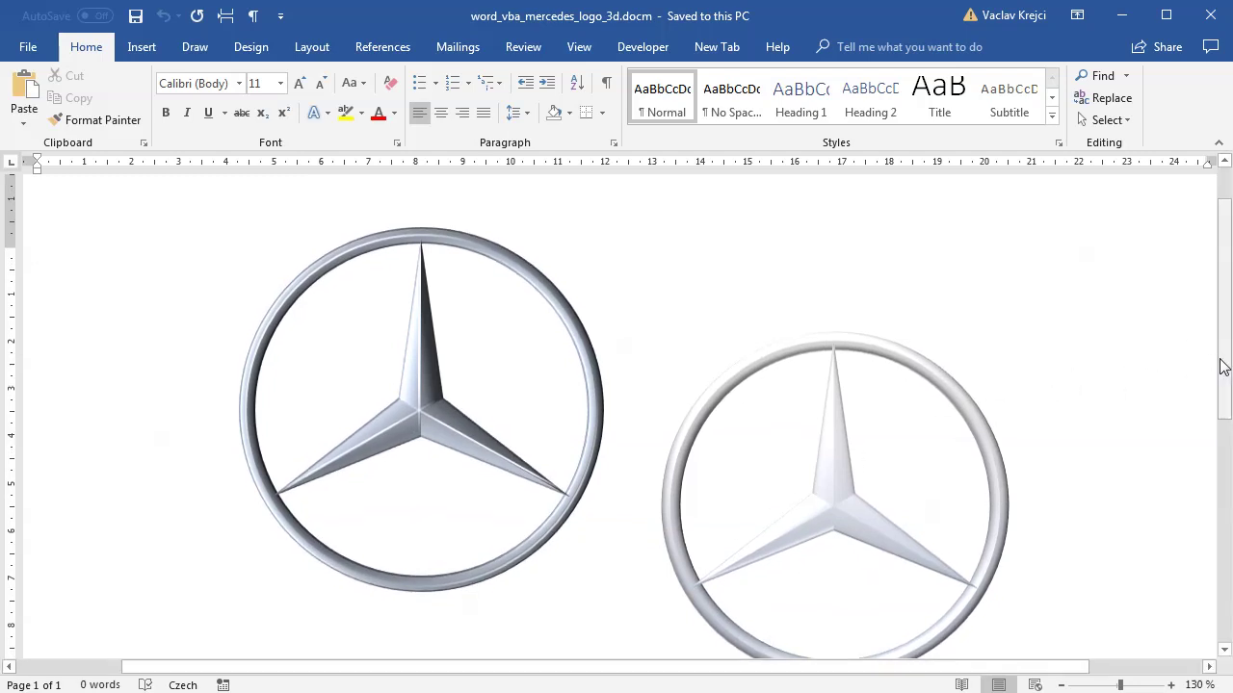
scroll(1227, 362, "down", 4)
scroll(1204, 411, "up", 2)
scroll(1204, 410, "up", 2)
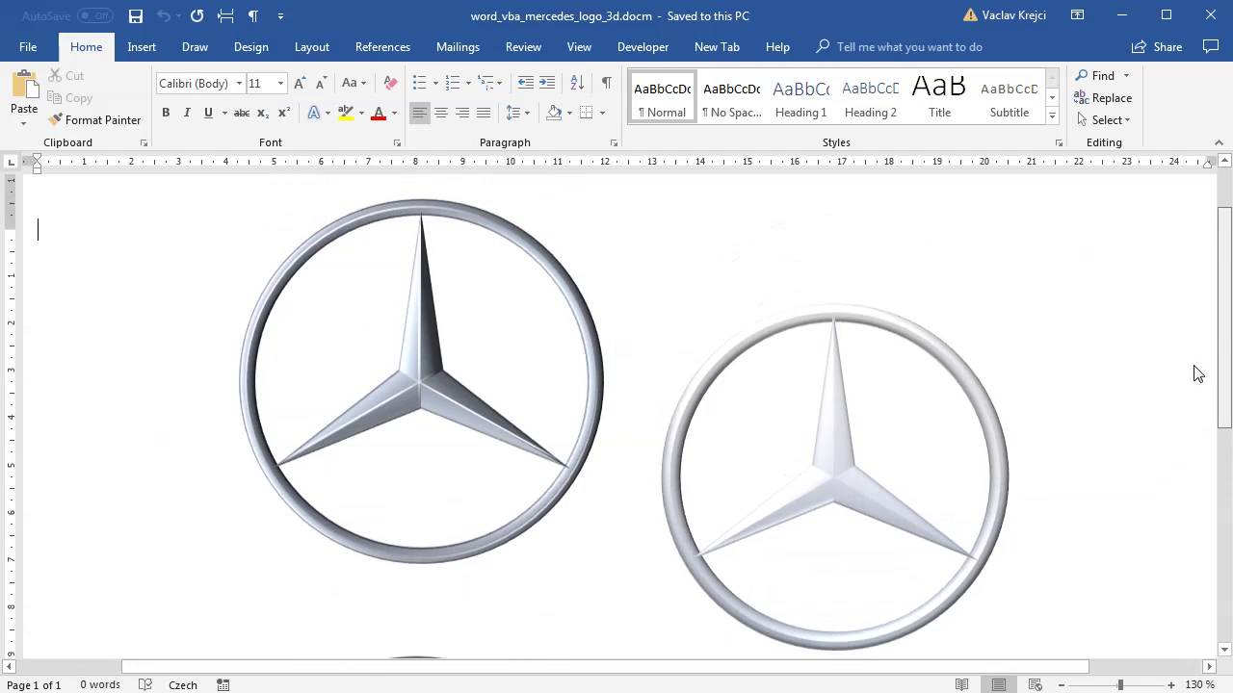
left_click(428, 356)
- Open Format Object for the upper-left logo, expand Effects > 3-D Format, and select the inner star
right_click(427, 356)
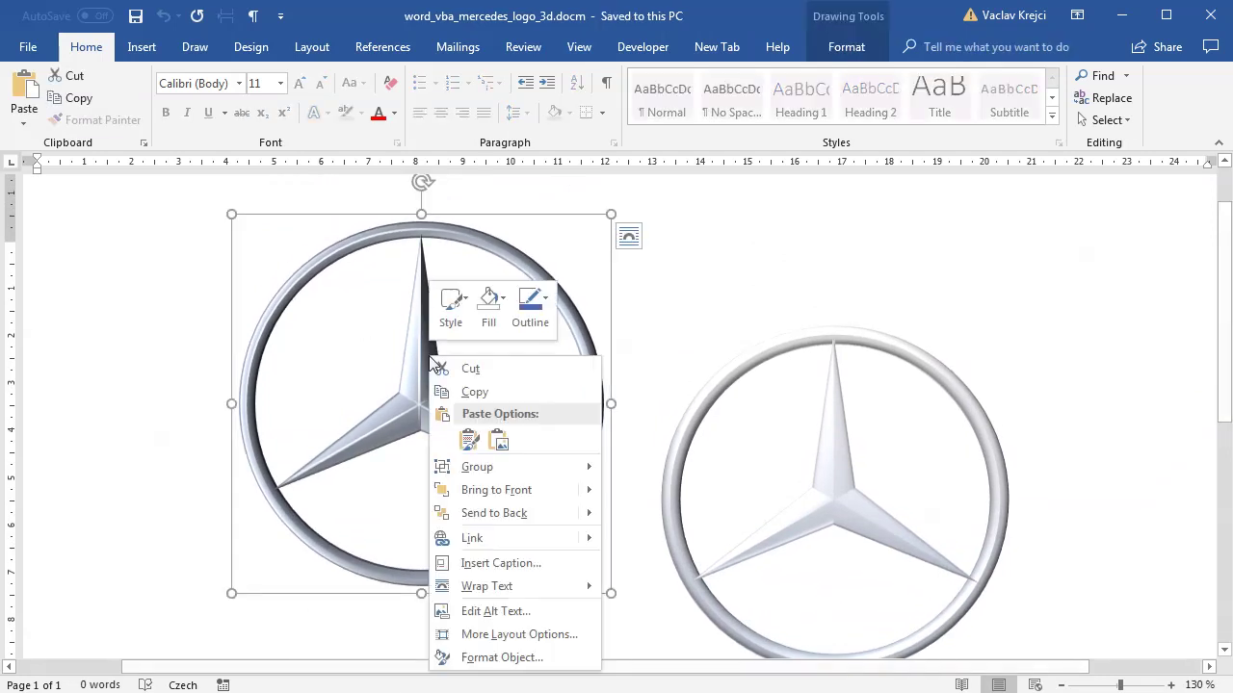
left_click(467, 661)
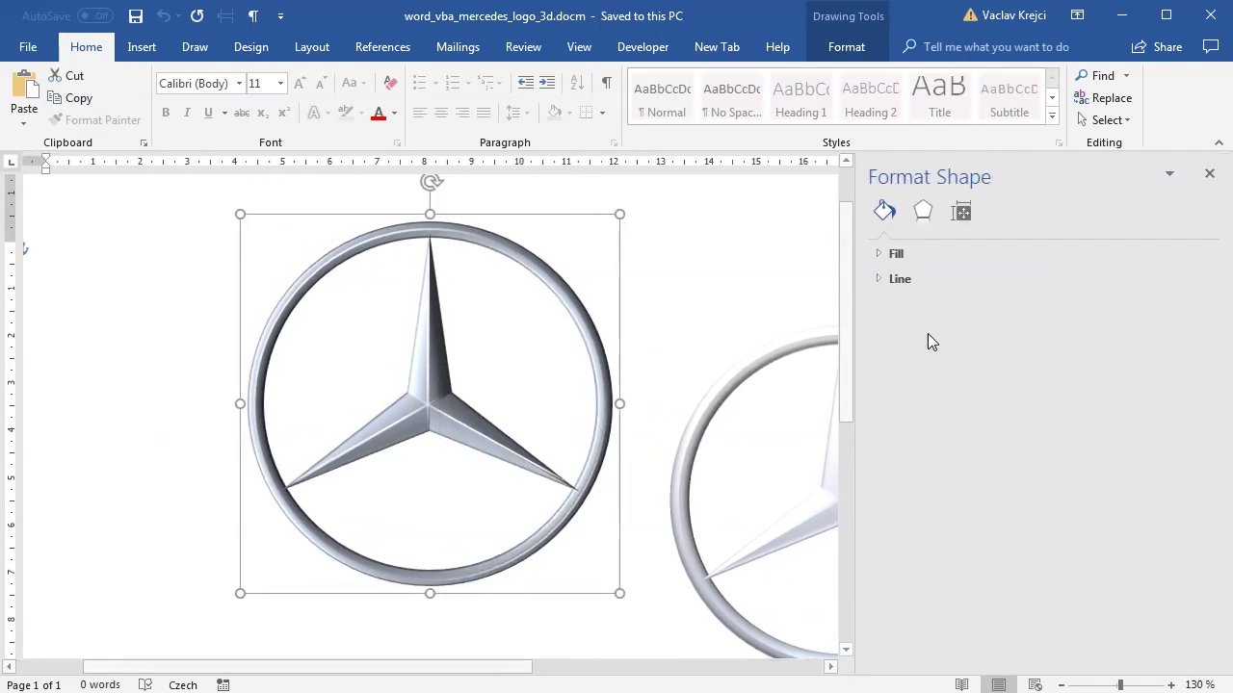
left_click(922, 212)
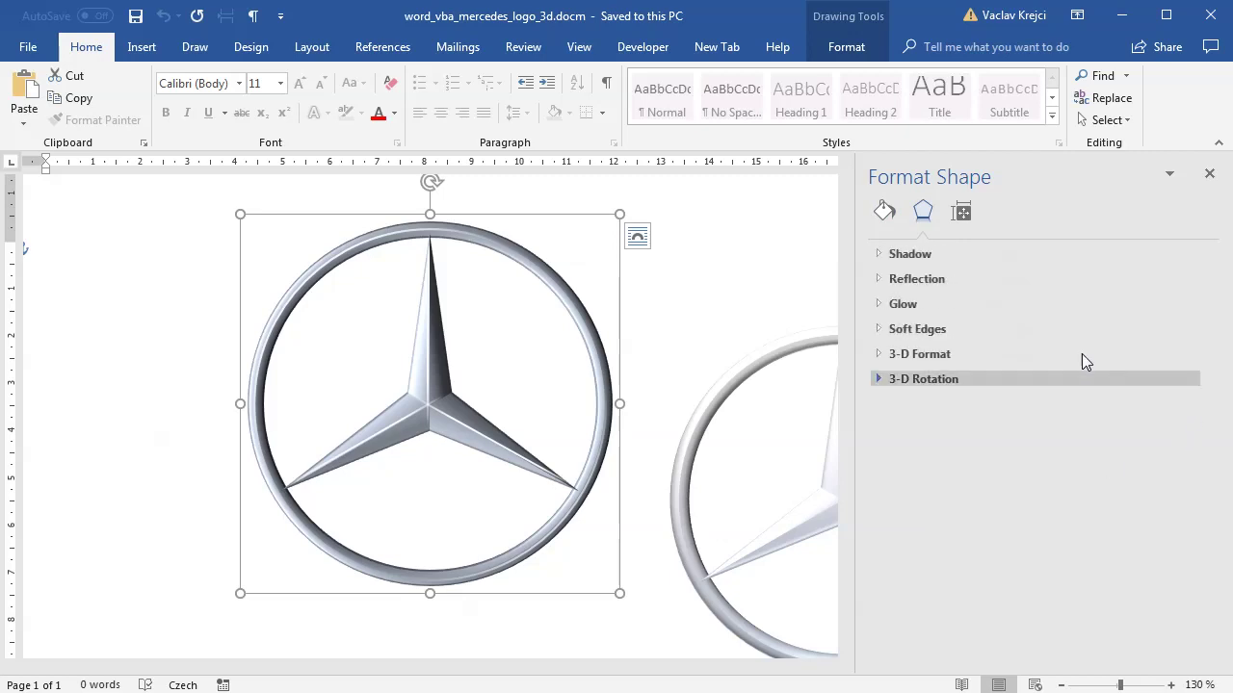
left_click(915, 353)
scroll(1183, 410, "down", 3)
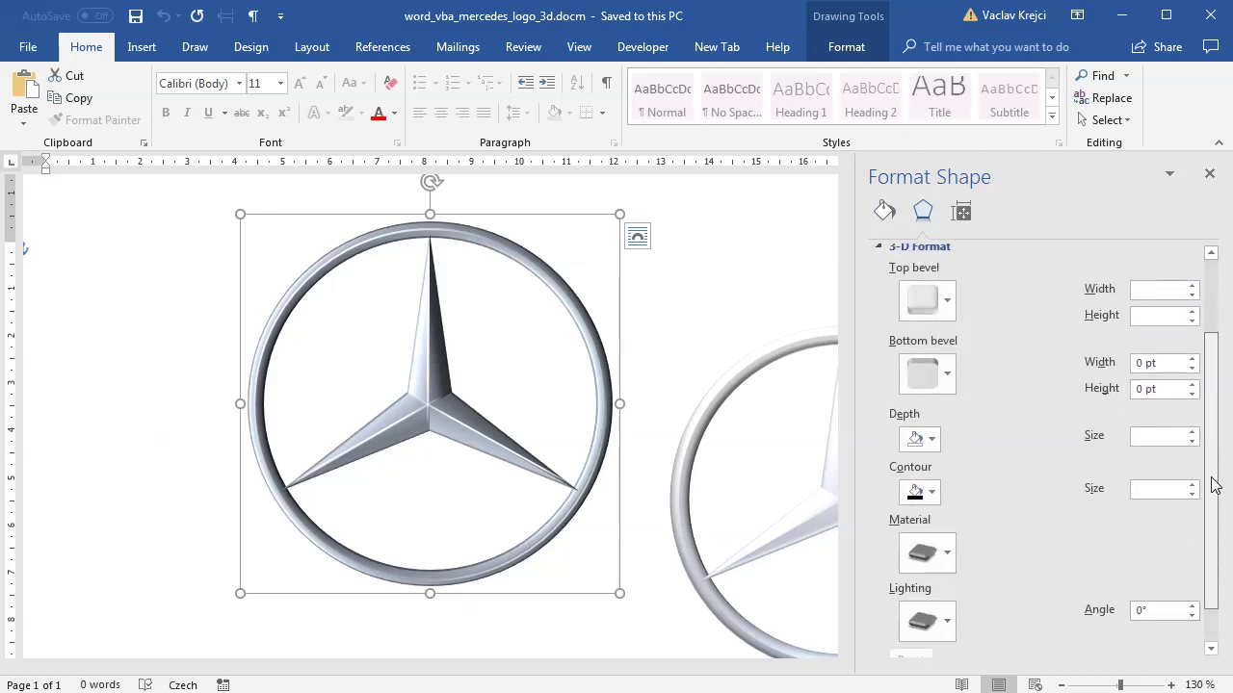
left_click(442, 366)
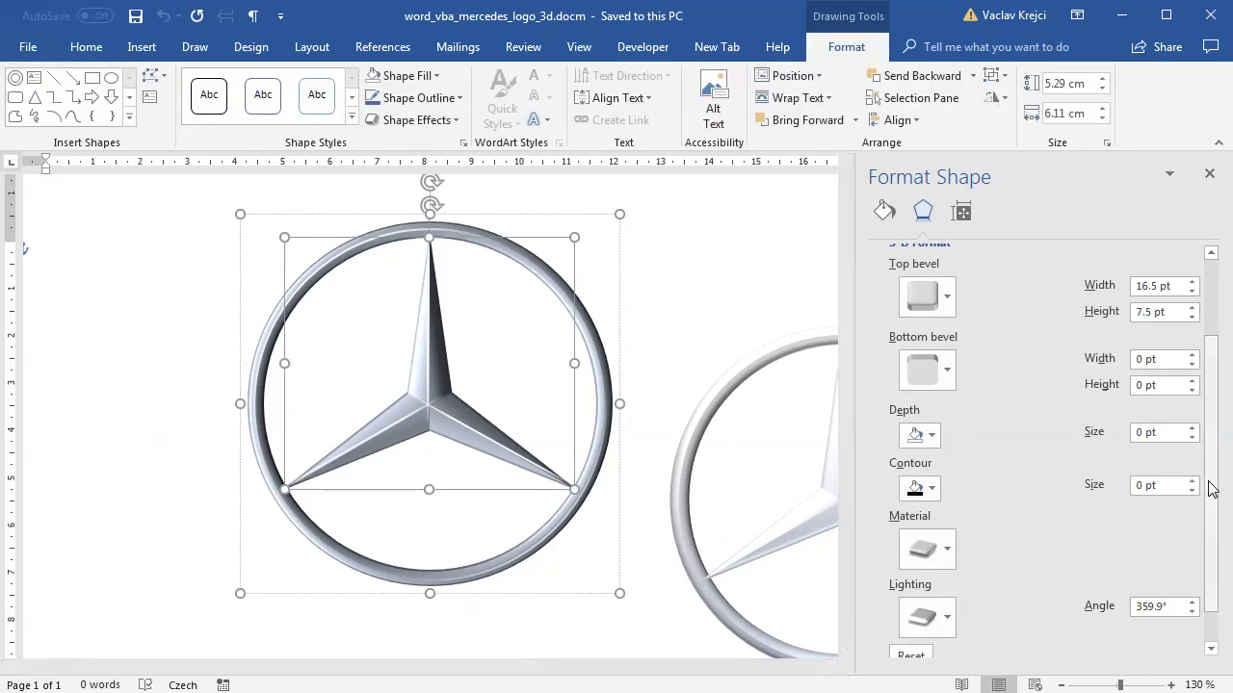
scroll(1205, 541, "down", 1)
- Leave the lighting unchanged and apply a light Standard material to the star
left_click(943, 573)
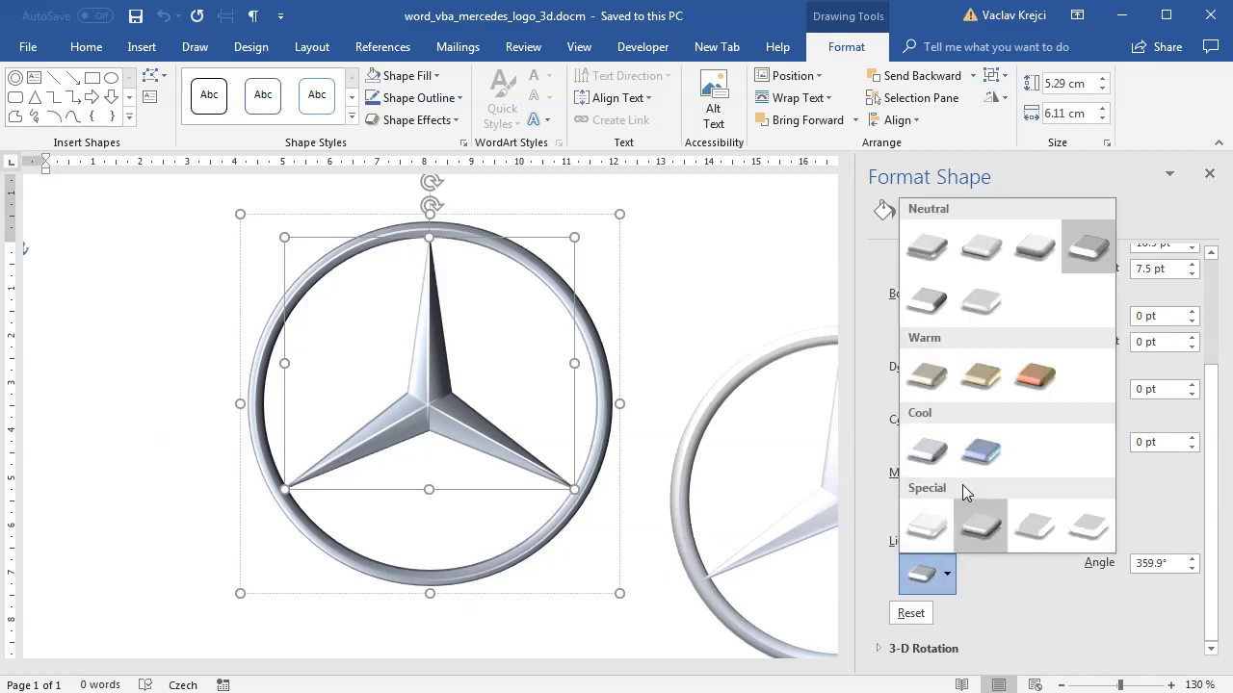
left_click(1030, 600)
left_click(944, 509)
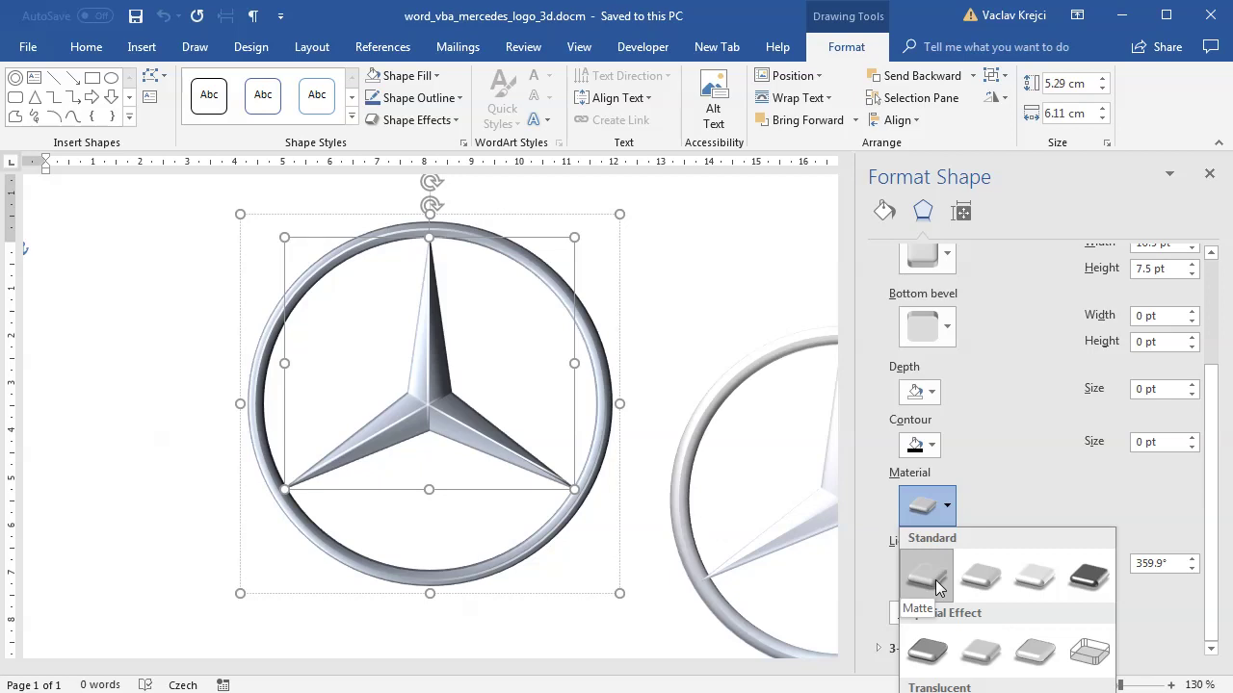
left_click(1087, 578)
left_click(926, 507)
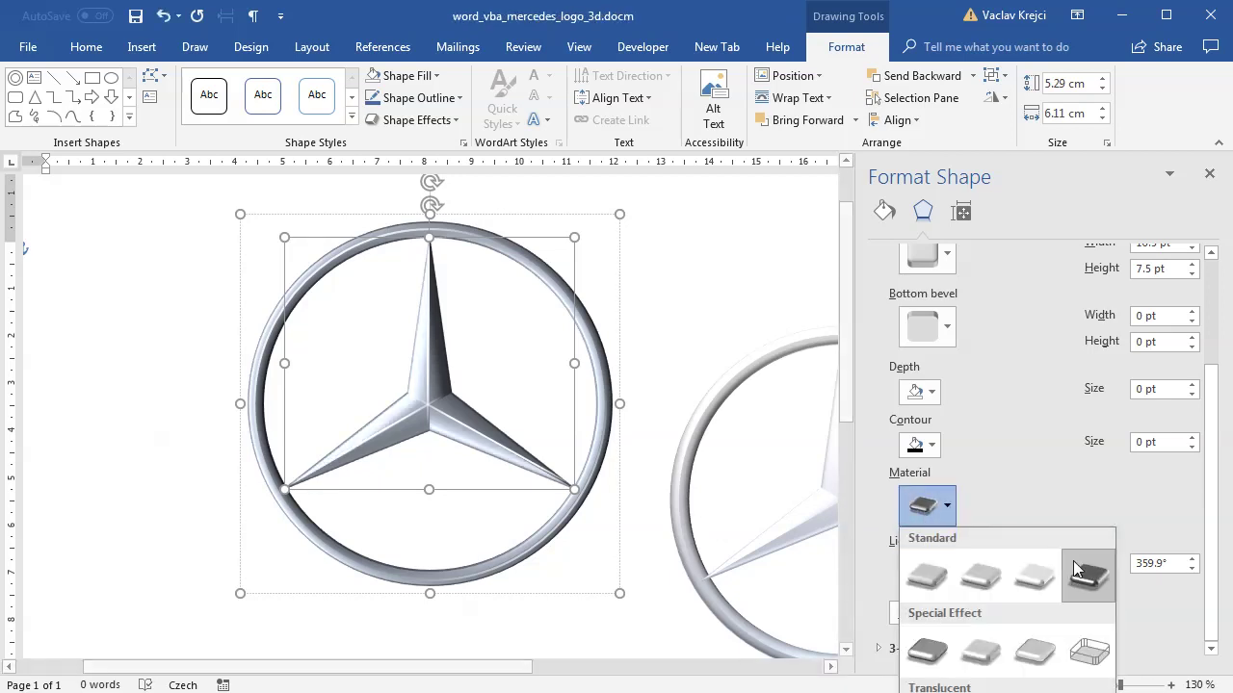
left_click(1035, 576)
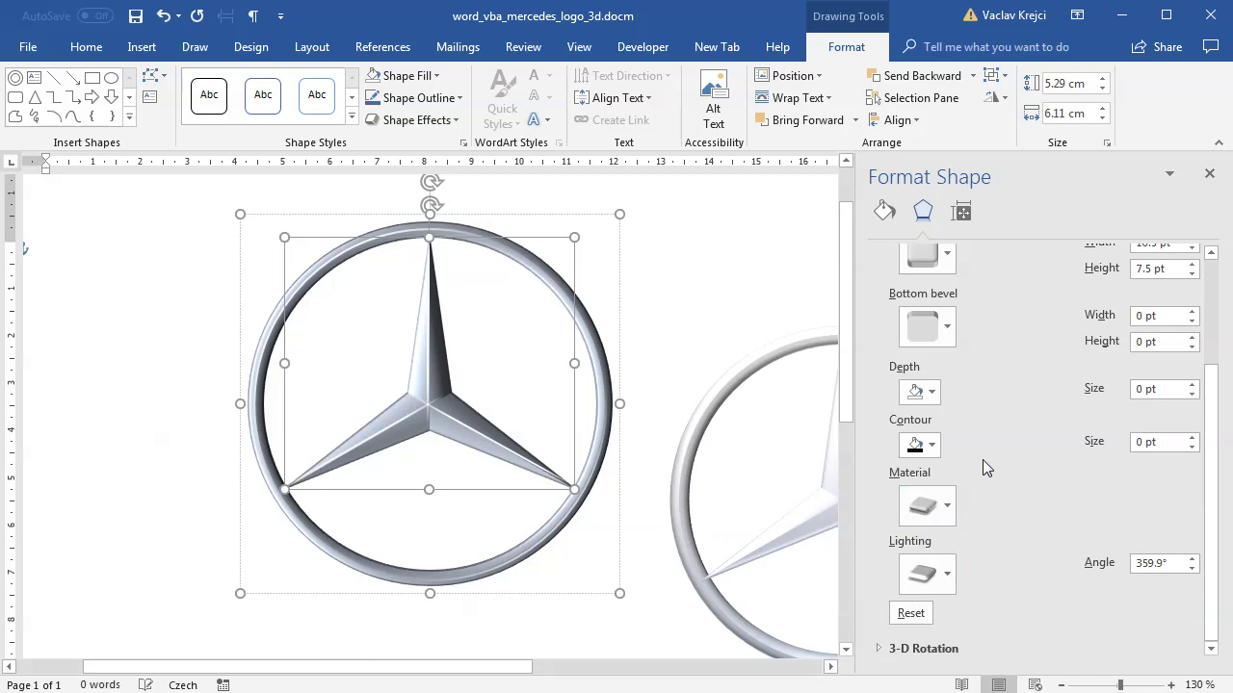